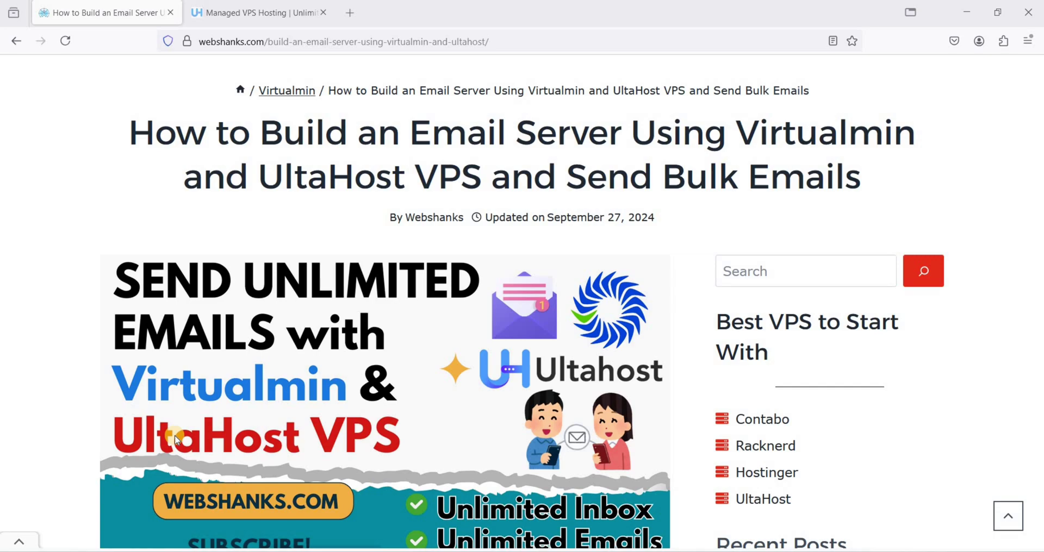
Scroll the Webshanks email-server article down to its Prerequisites list
scroll(367, 381, "down", 15)
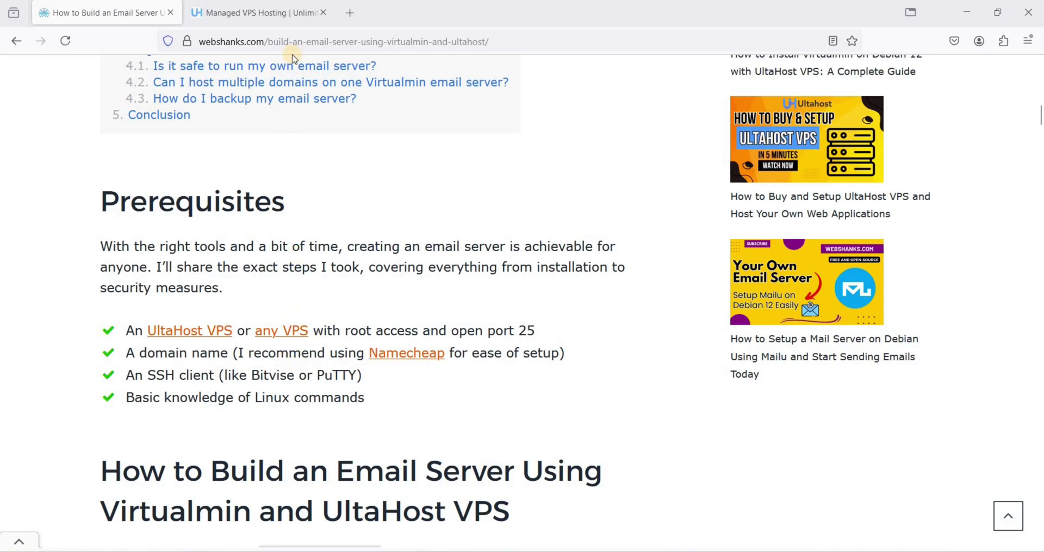
Go to the UltaHost VPS Hosting tab and show the four plans from $4.80 to $17.99/mo
key("ctrl+Tab")
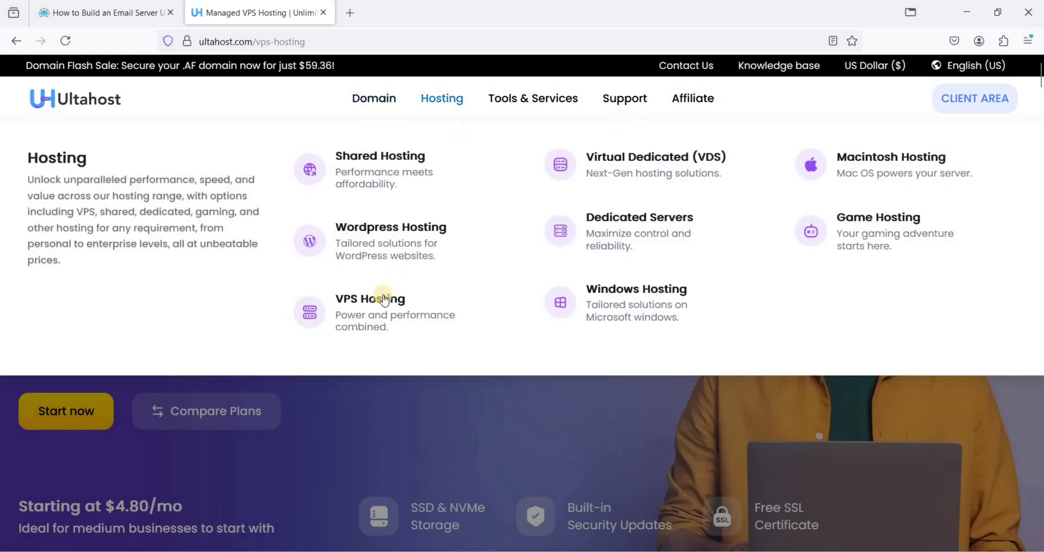
scroll(420, 429, "down", 9)
scroll(437, 386, "down", 3)
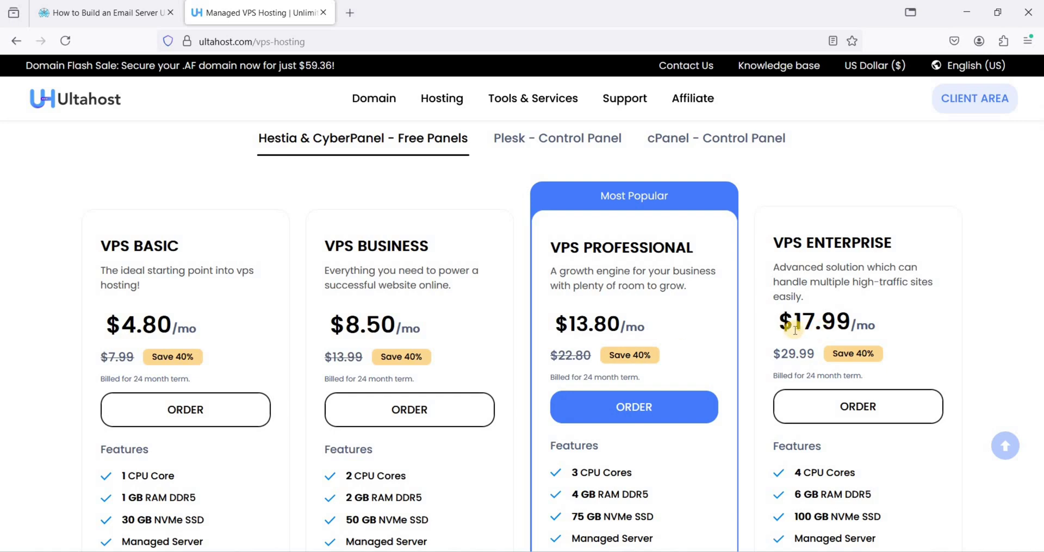
scroll(497, 315, "down", 1)
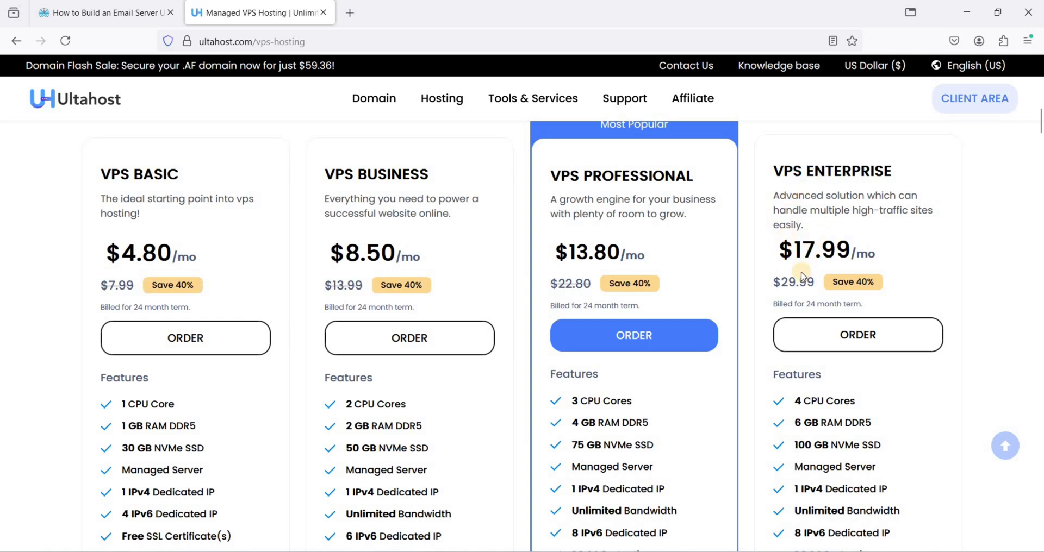
scroll(893, 287, "down", 2)
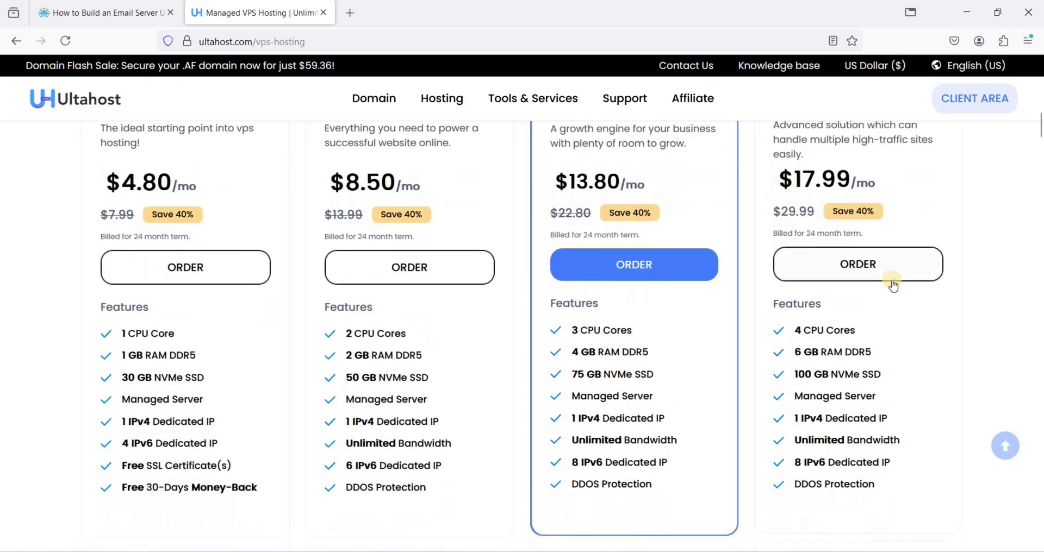
Order the $17.99/mo VPS Enterprise plan and review its 6 GB RAM and 4 CPU cores
left_click(853, 264)
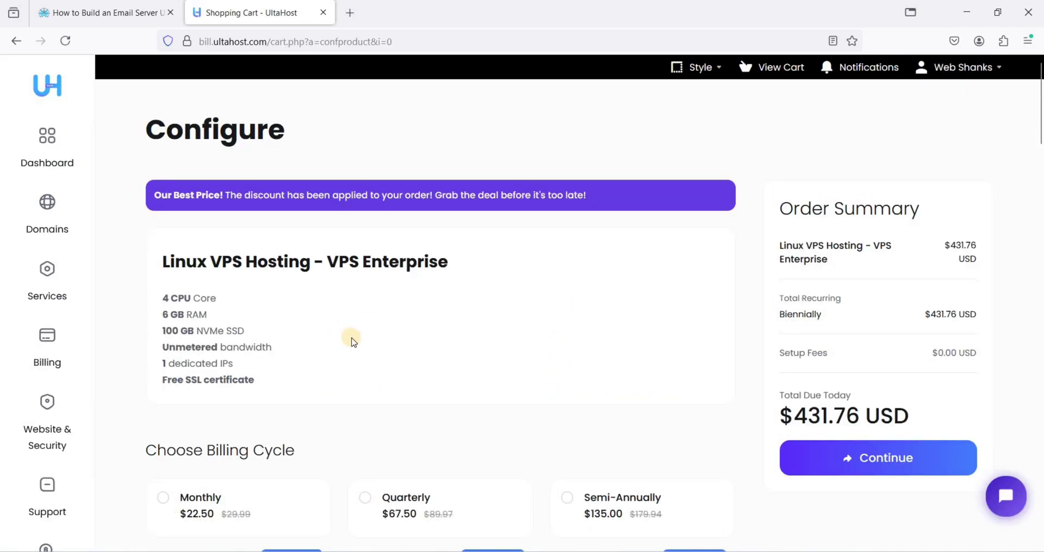
double_click(166, 314)
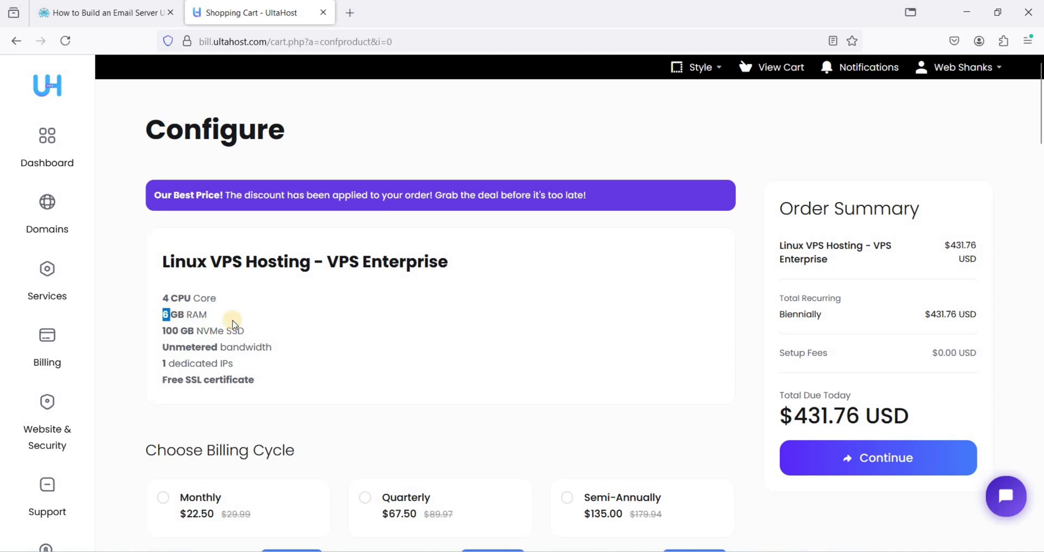
left_click(255, 323)
left_click_drag(163, 298, 184, 299)
scroll(327, 323, "down", 3)
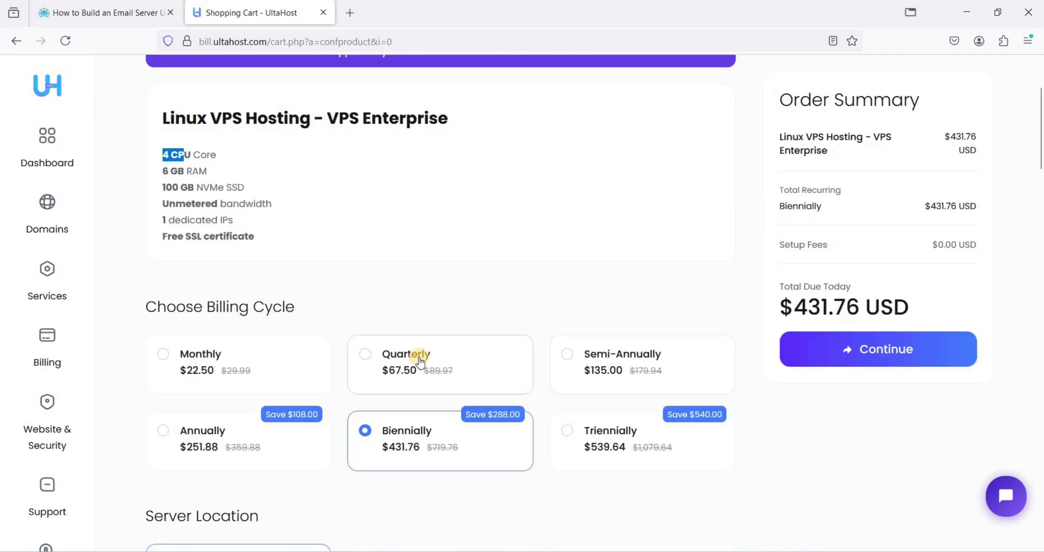
Choose quarterly billing and a New York, USA server location
left_click(380, 356)
scroll(412, 354, "down", 6)
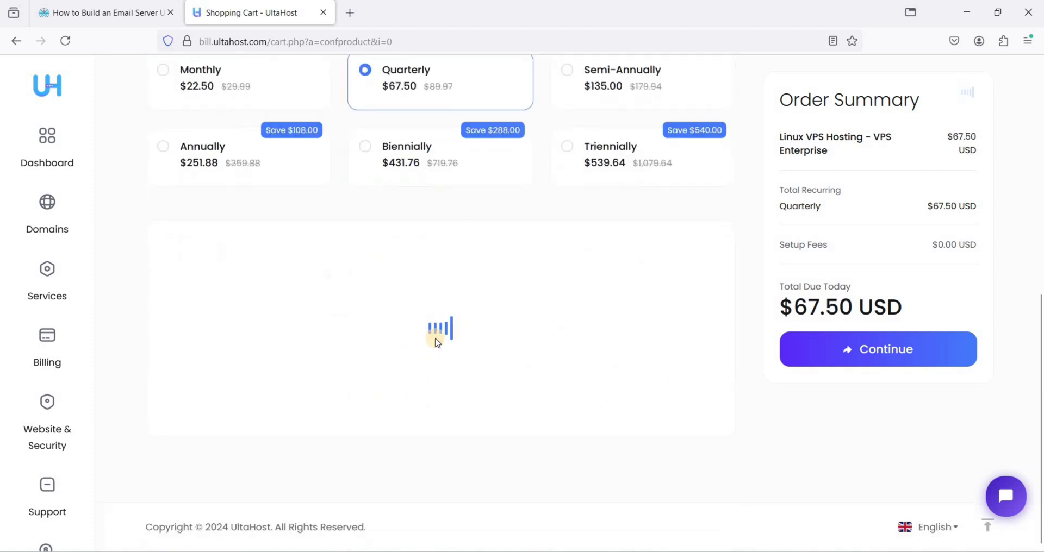
scroll(551, 341, "down", 2)
left_click(623, 288)
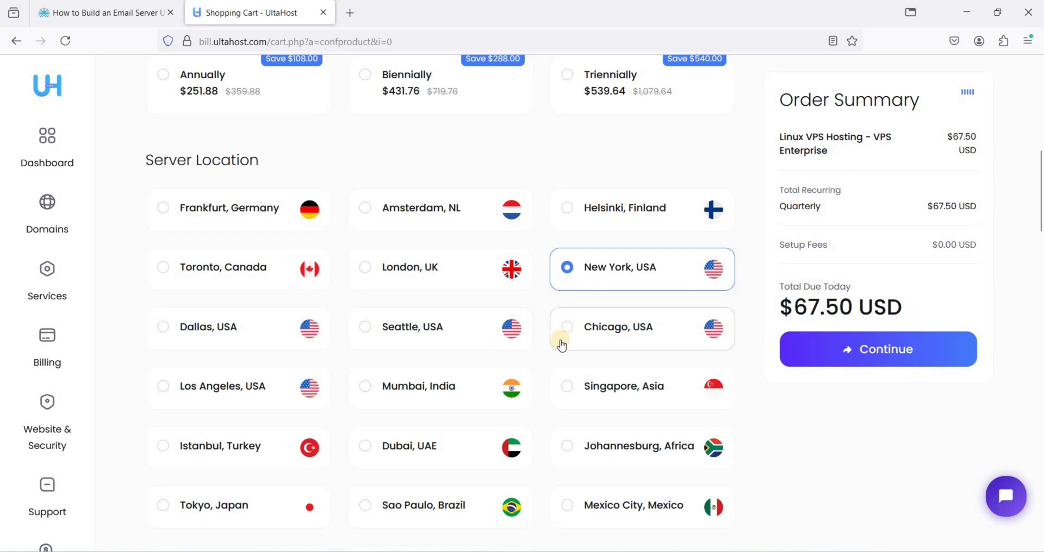
Select Debian 12 as the operating system and review the order summary
scroll(559, 337, "down", 10)
left_click_drag(158, 275, 466, 284)
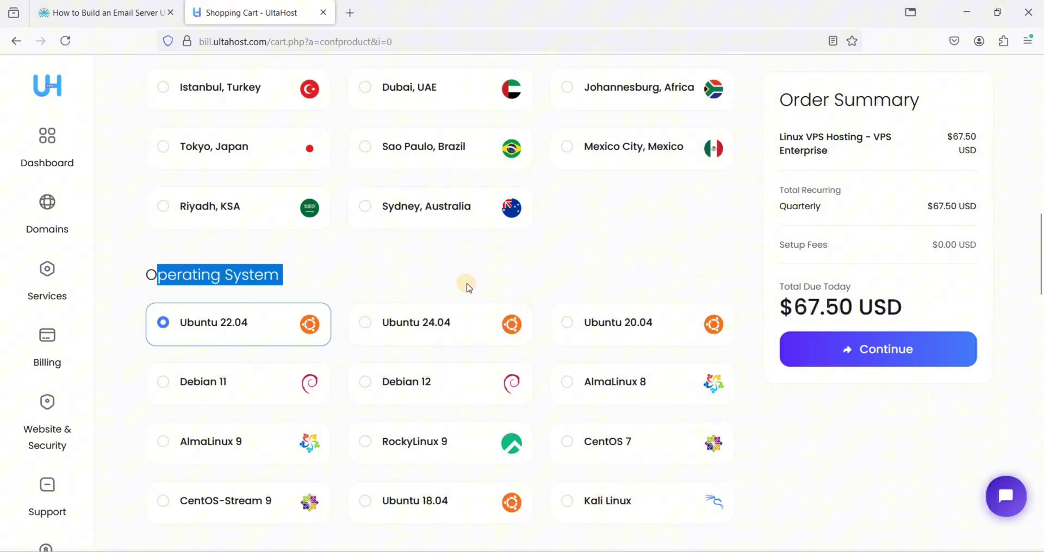
left_click(369, 384)
scroll(461, 371, "down", 5)
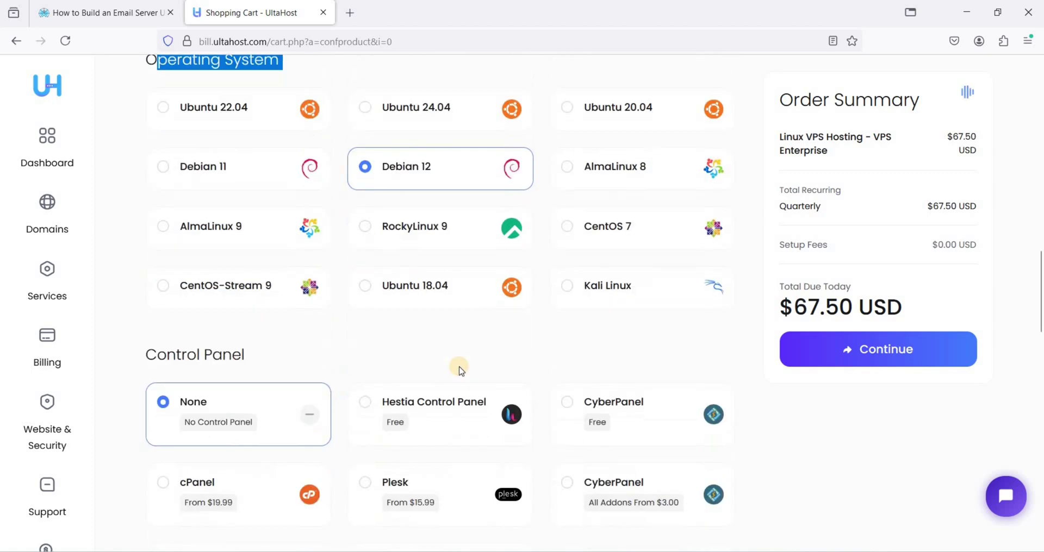
scroll(459, 369, "down", 2)
left_click_drag(158, 284, 239, 331)
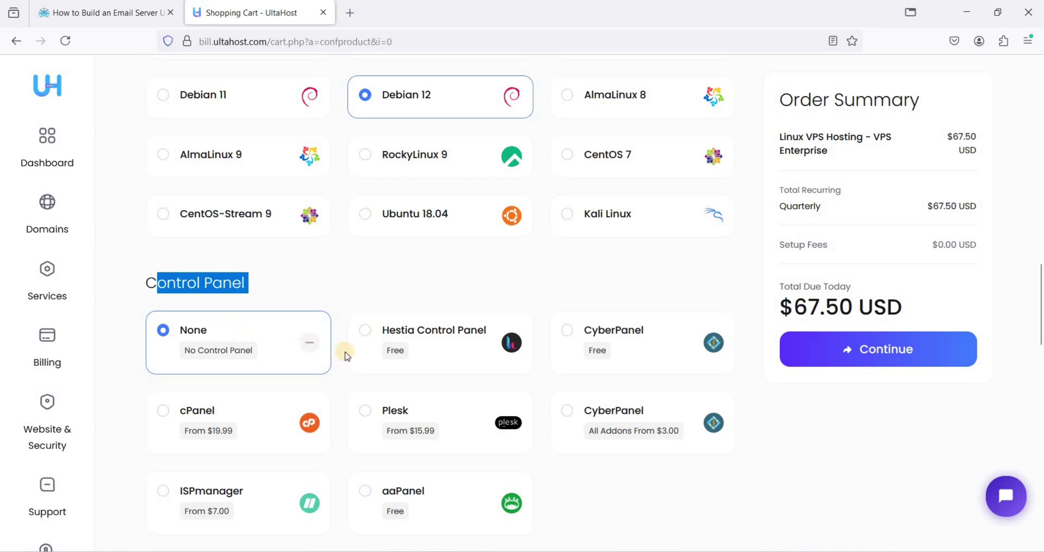
scroll(343, 354, "down", 3)
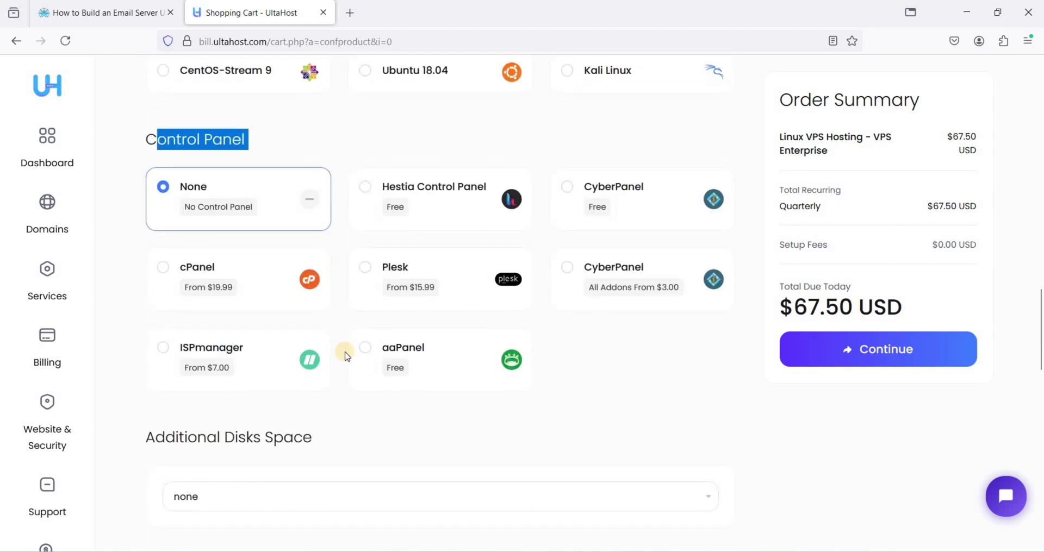
scroll(346, 356, "down", 14)
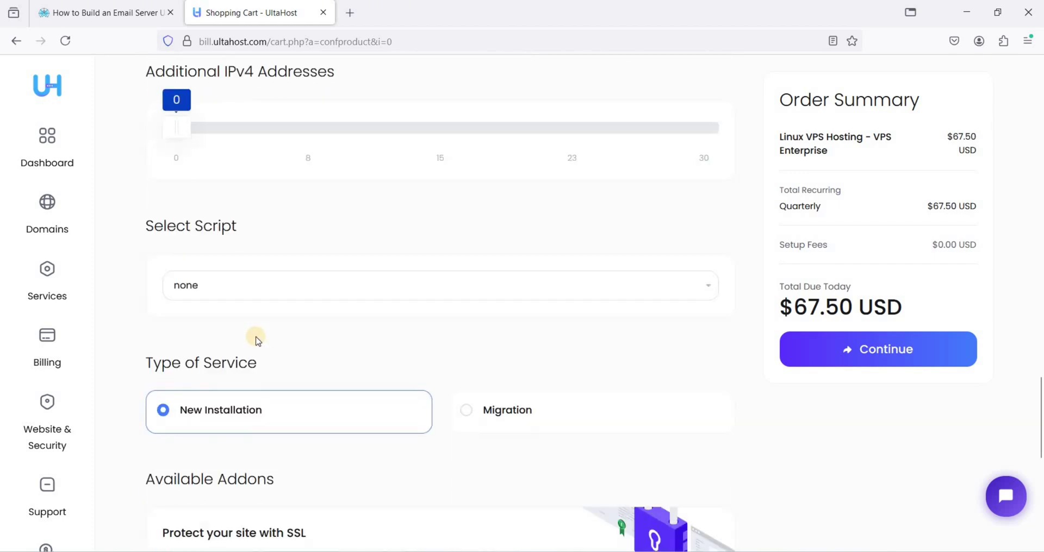
scroll(326, 327, "up", 18)
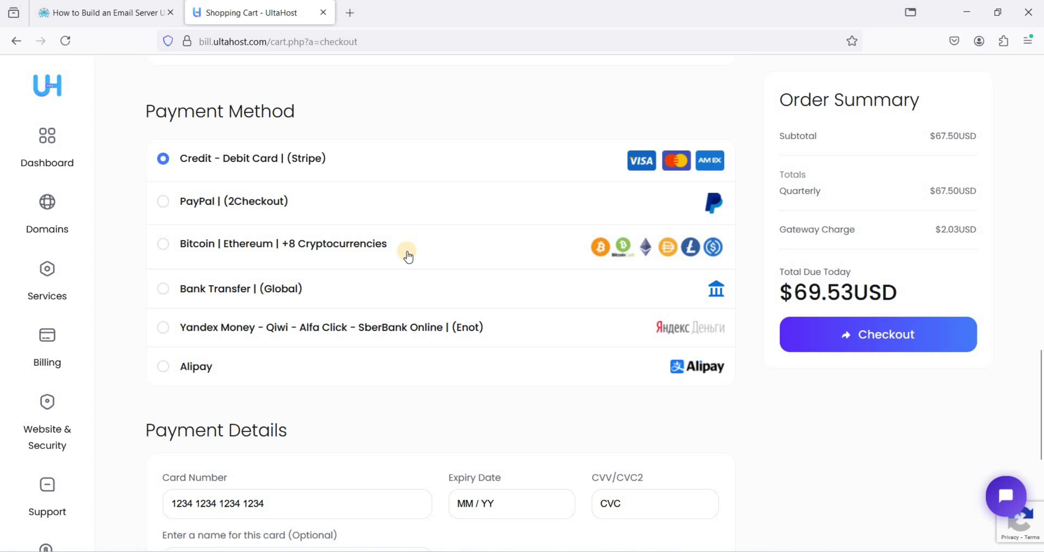
Select the Bitcoin and other cryptocurrencies payment option at checkout
left_click_drag(346, 249, 262, 245)
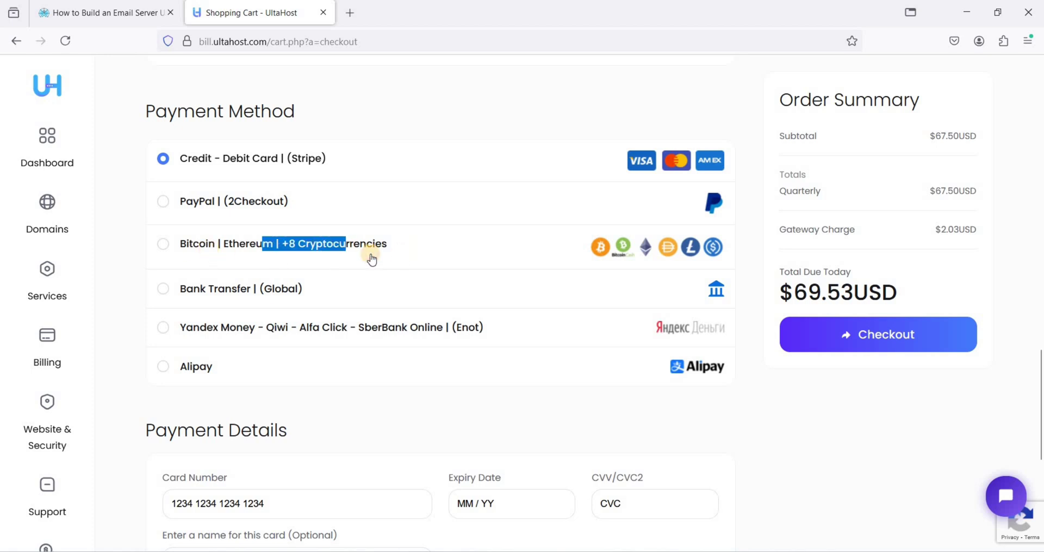
left_click_drag(372, 260, 373, 255)
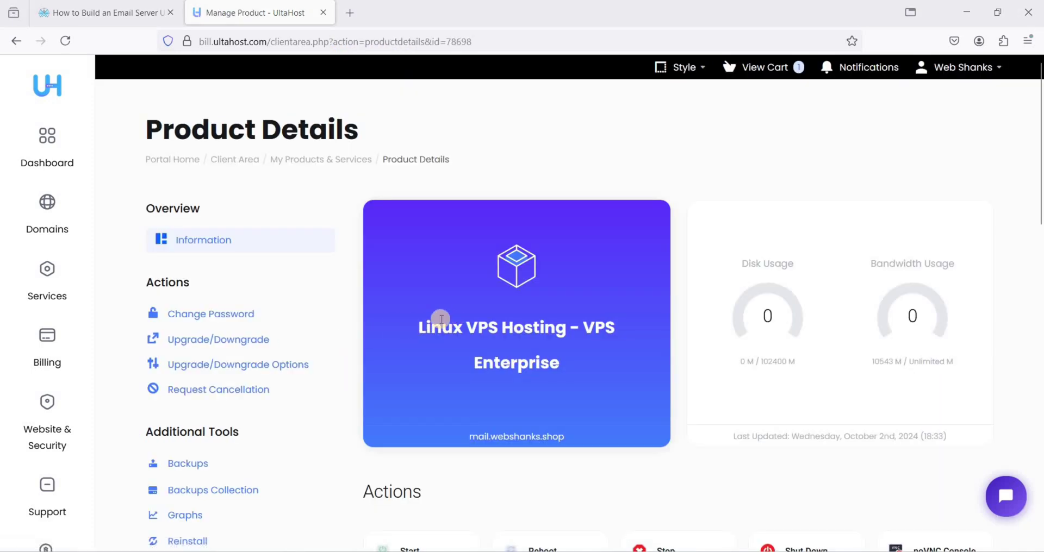
Check server mail.webshanks.shop at IP 181.214.152.68, then bring up the Support options
scroll(514, 288, "down", 8)
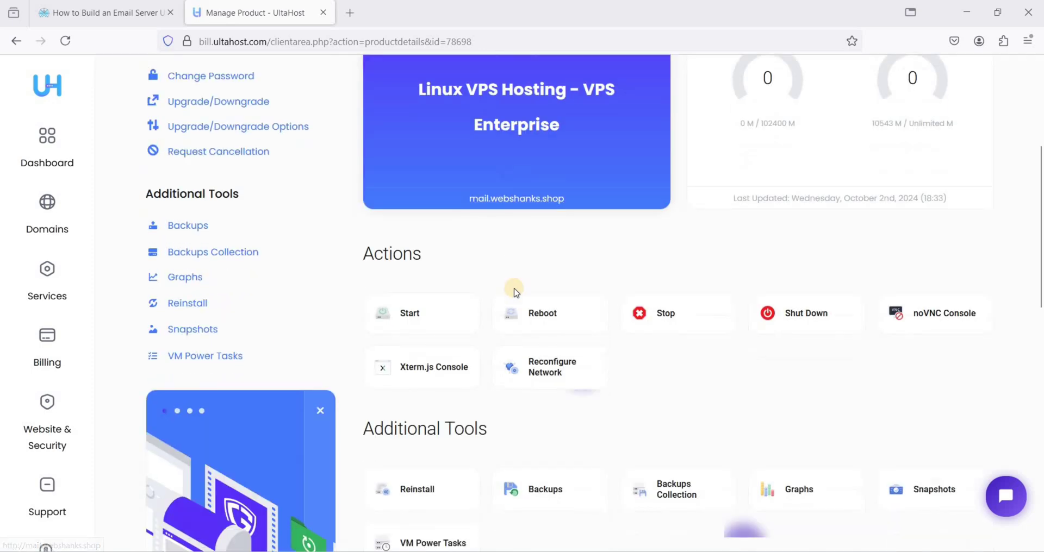
scroll(515, 312, "down", 8)
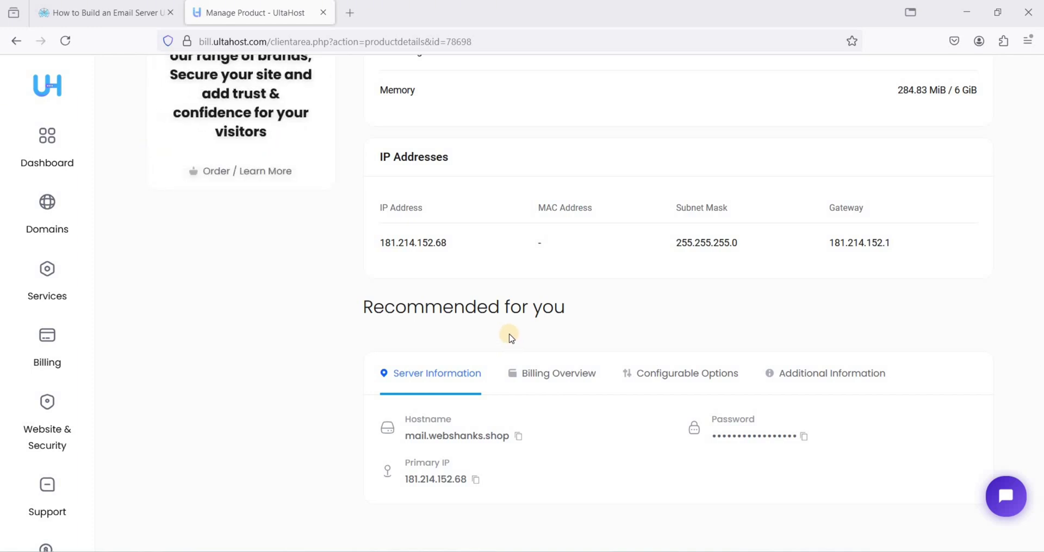
scroll(510, 337, "up", 2)
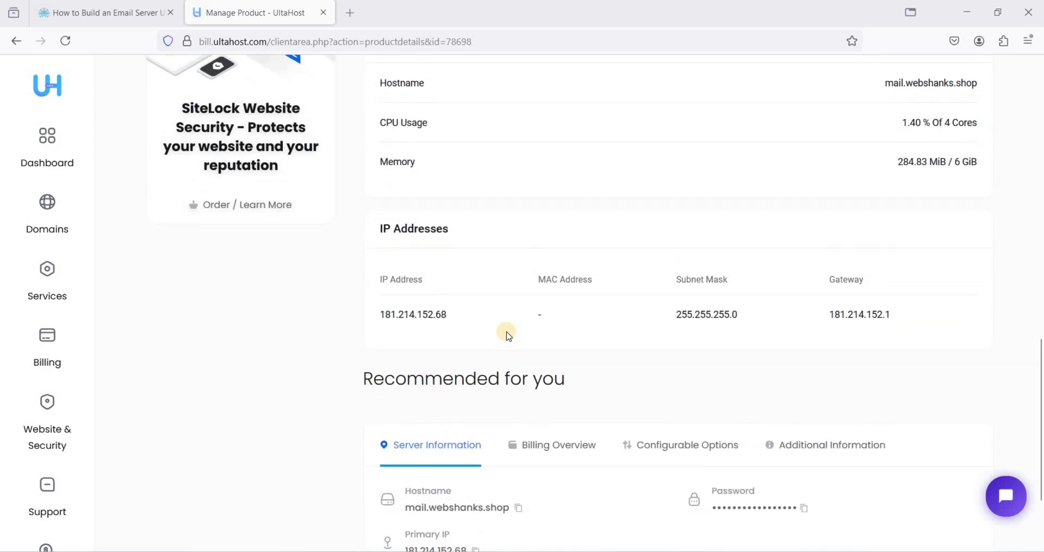
scroll(450, 337, "up", 5)
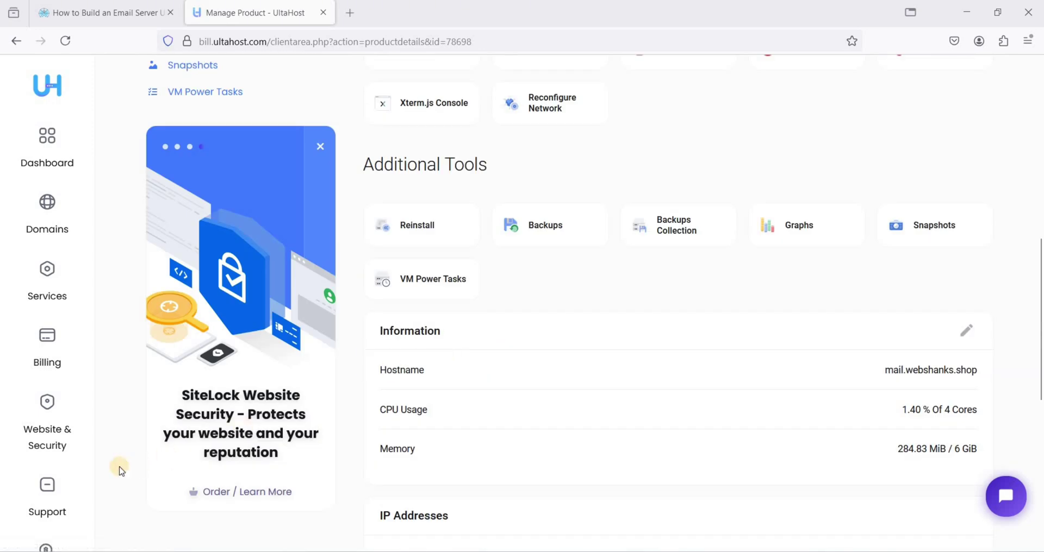
left_click(55, 486)
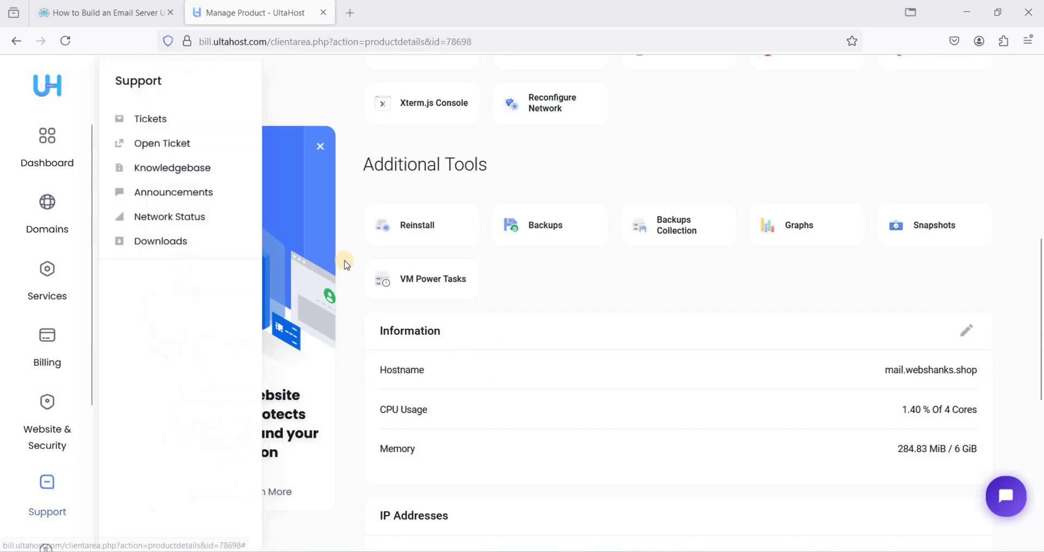
Start a new support ticket with the subject 'Requesting for hostname and rdns'
left_click(163, 145)
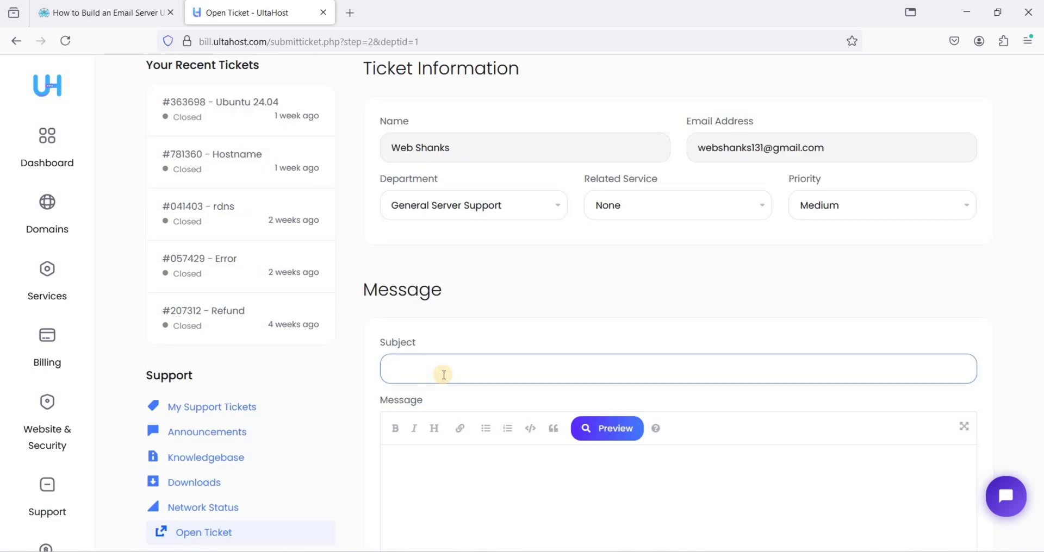
type("Requesting for hostn")
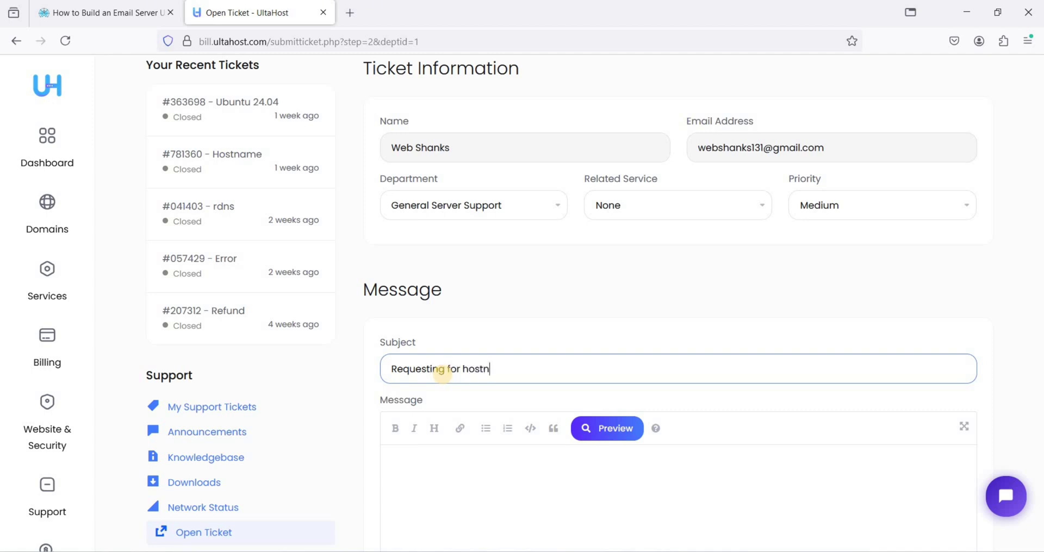
type("ame and rdns")
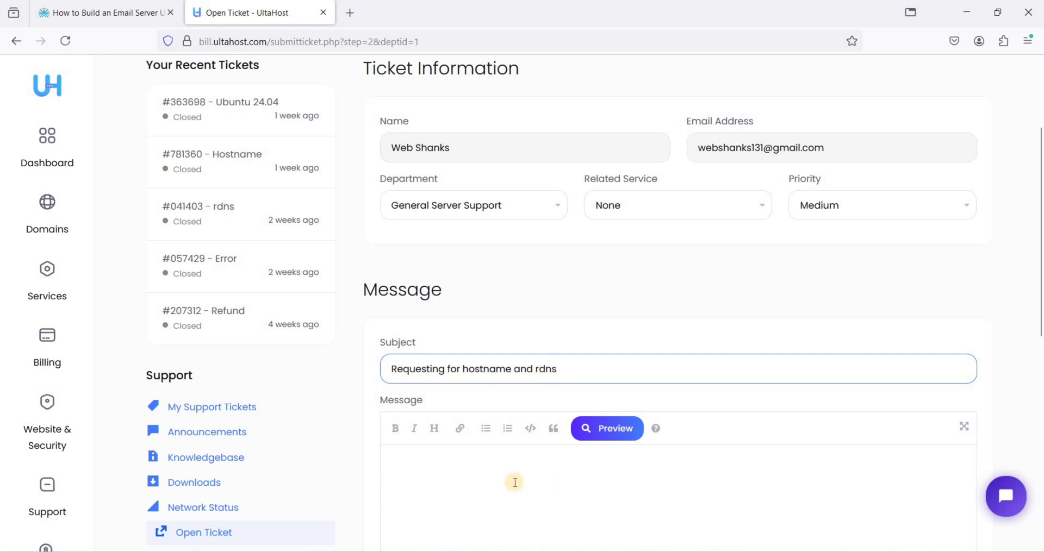
left_click(515, 482)
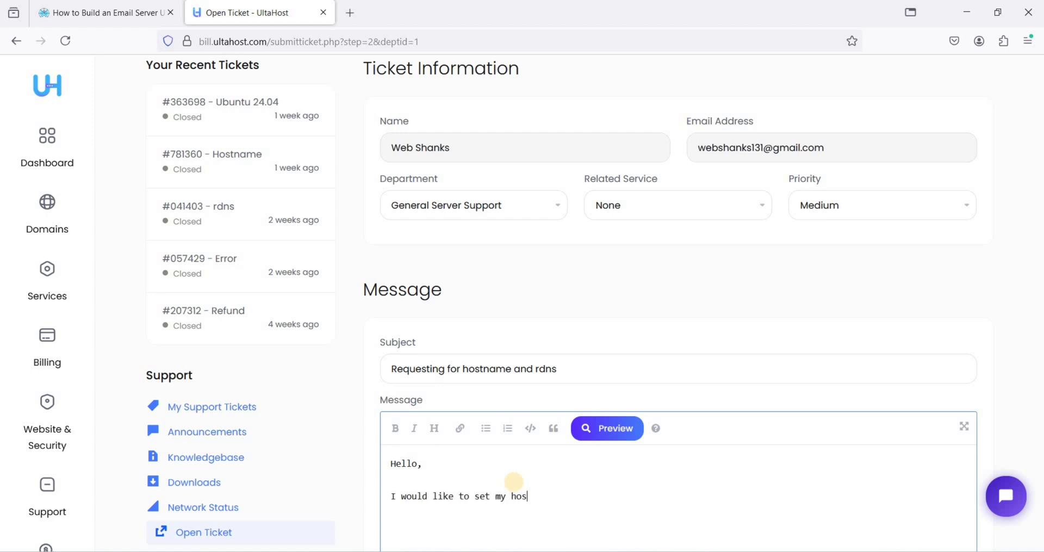
Write the message asking to set hostname mail.webshanks.shop and rDNS, checking the webshanks spelling
type("me to mail.webshanks.shop")
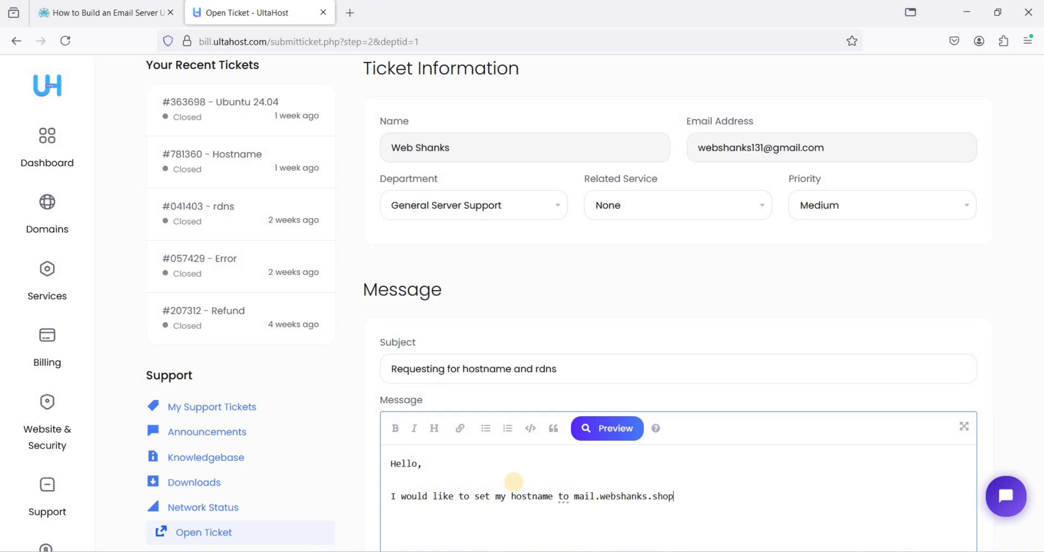
type(" as well as rDNS")
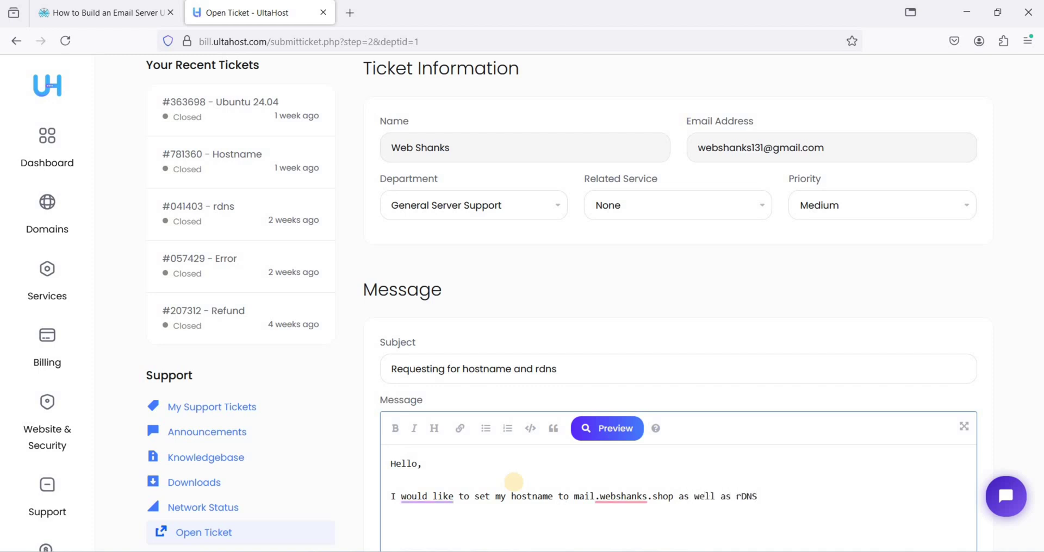
scroll(536, 463, "down", 2)
left_click_drag(600, 424, 647, 425)
left_click(568, 456)
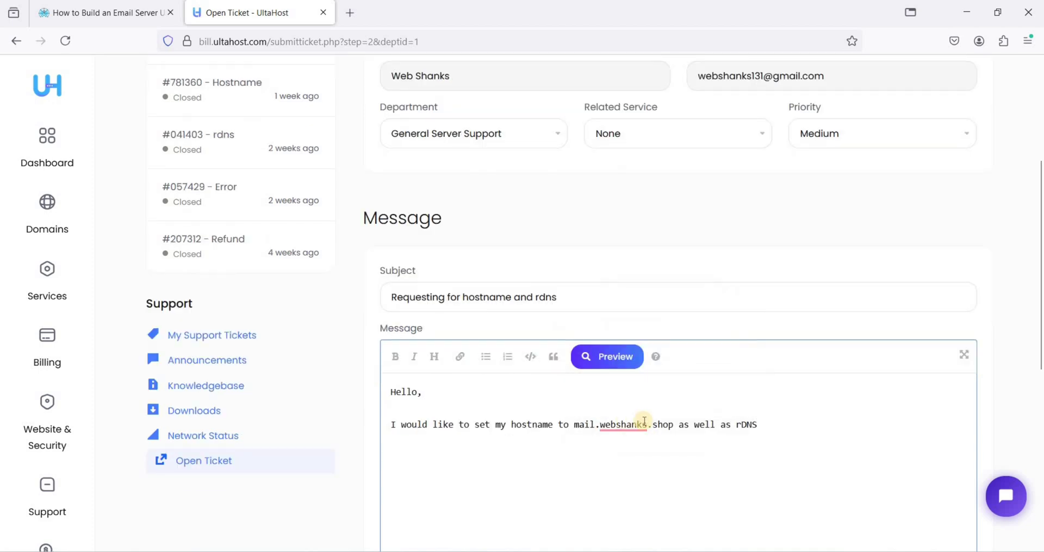
left_click(646, 460)
left_click(652, 424)
key("ctrl+shift+Right")
left_click(761, 426)
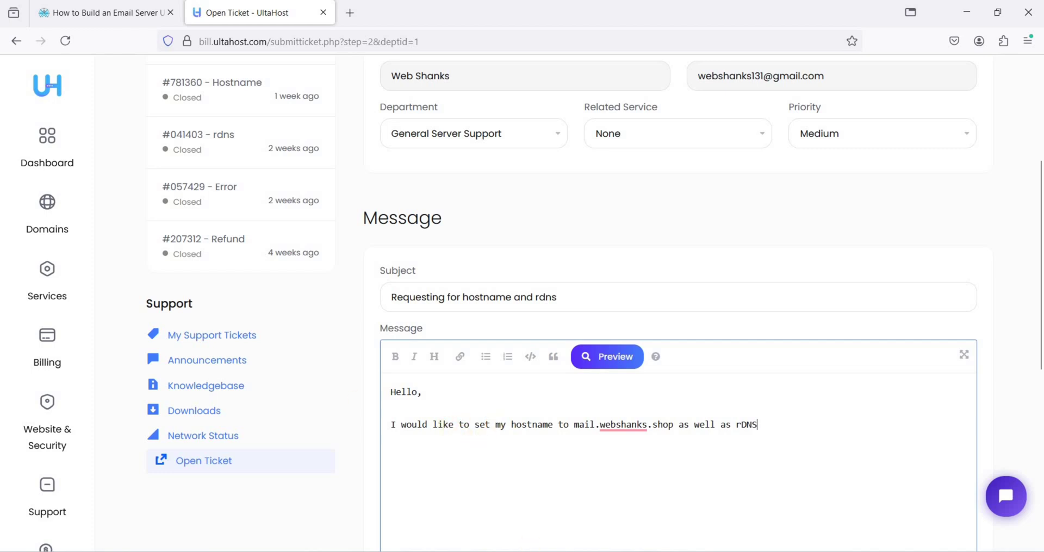
Confirm the VPS profile in Bitvise SSH Client uses SSH port 22
left_click(443, 156)
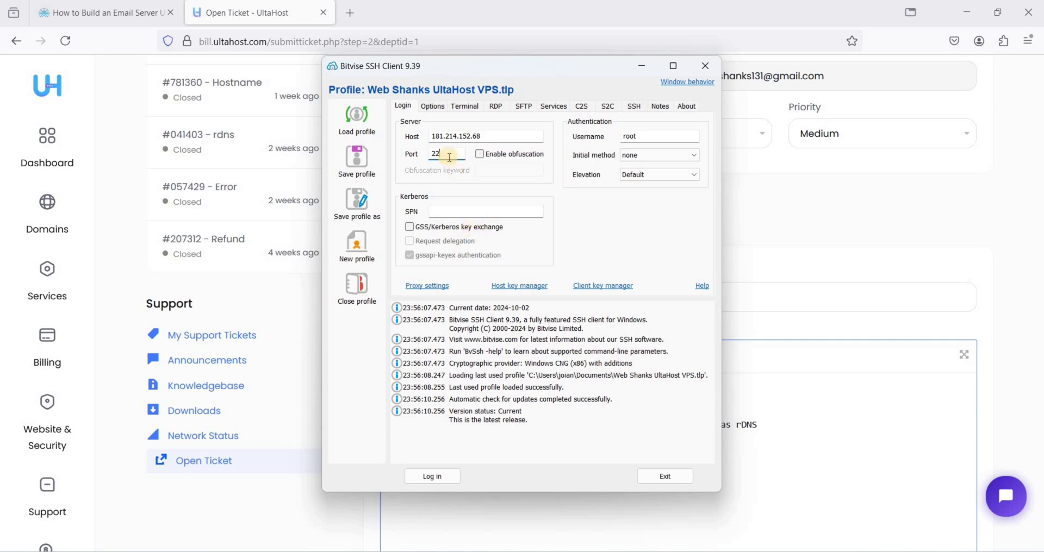
Start the root login to 181.214.152.68 and accept and save the server's changed host key
left_click(642, 140)
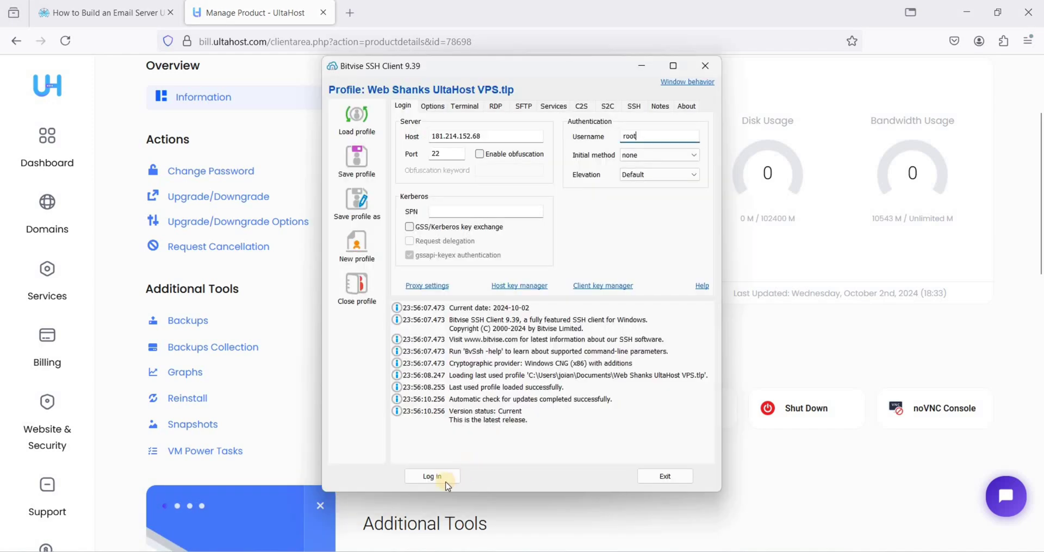
left_click(459, 476)
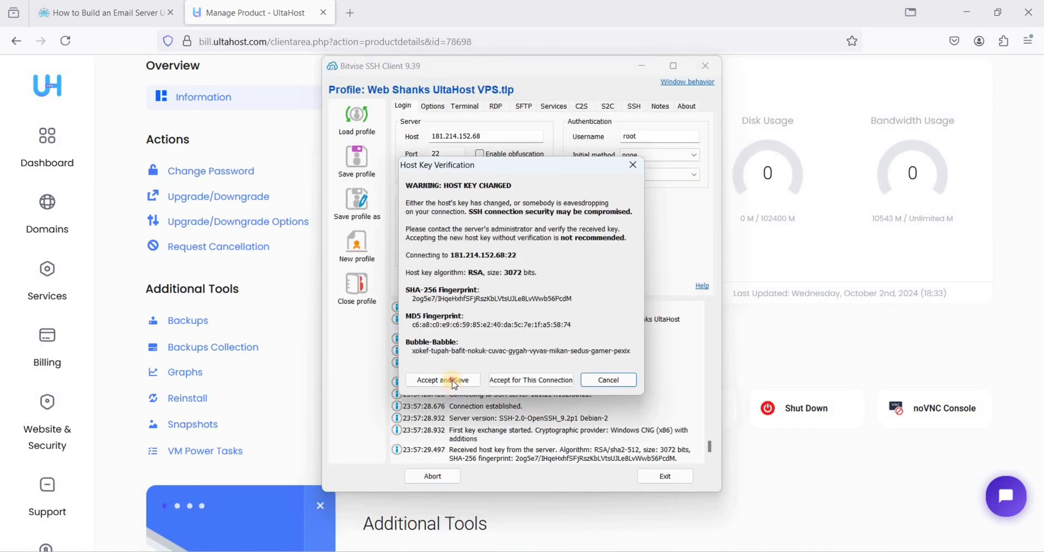
left_click(442, 380)
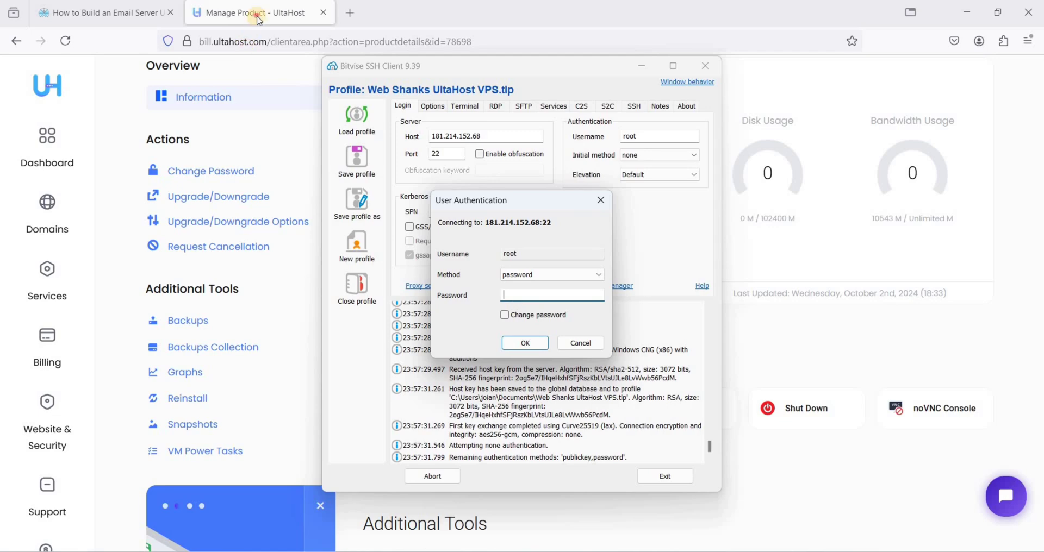
Paste the root password from the UltaHost product page to complete the login
left_click(274, 13)
scroll(585, 309, "down", 10)
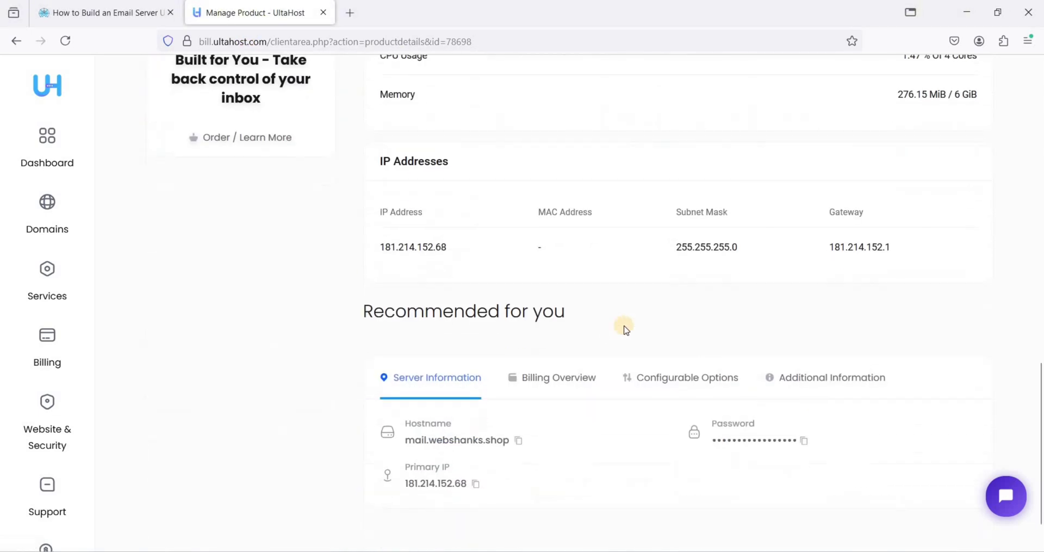
left_click(804, 437)
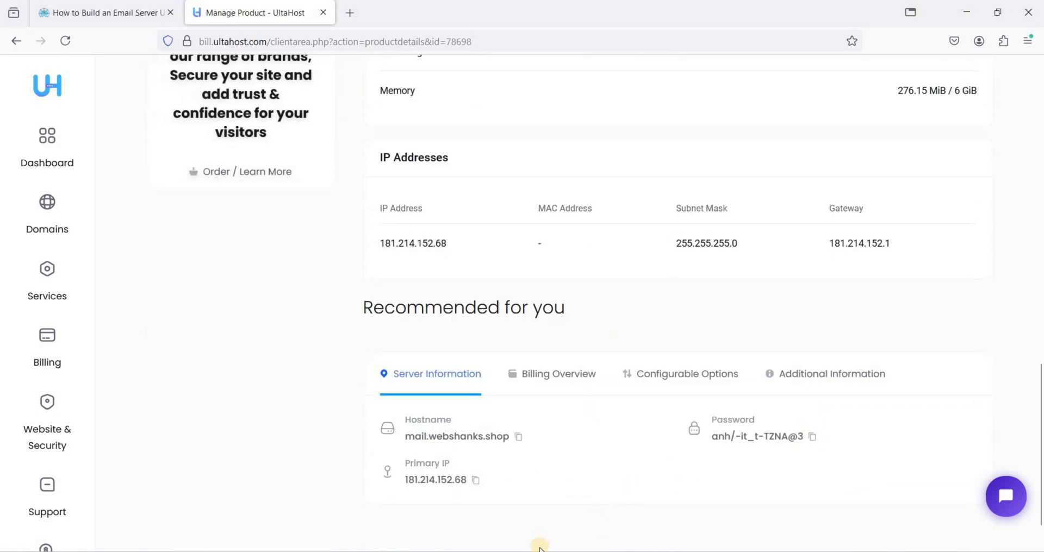
left_click(541, 548)
key("ctrl+v")
left_click(523, 344)
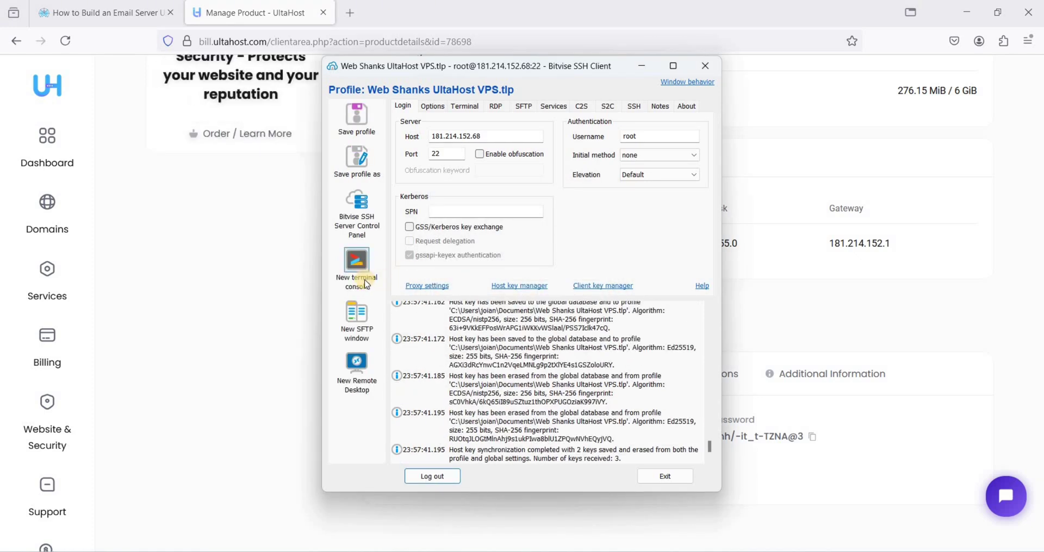
Copy the hostname mail.webshanks.shop from UltaHost's Server Information
left_click(750, 387)
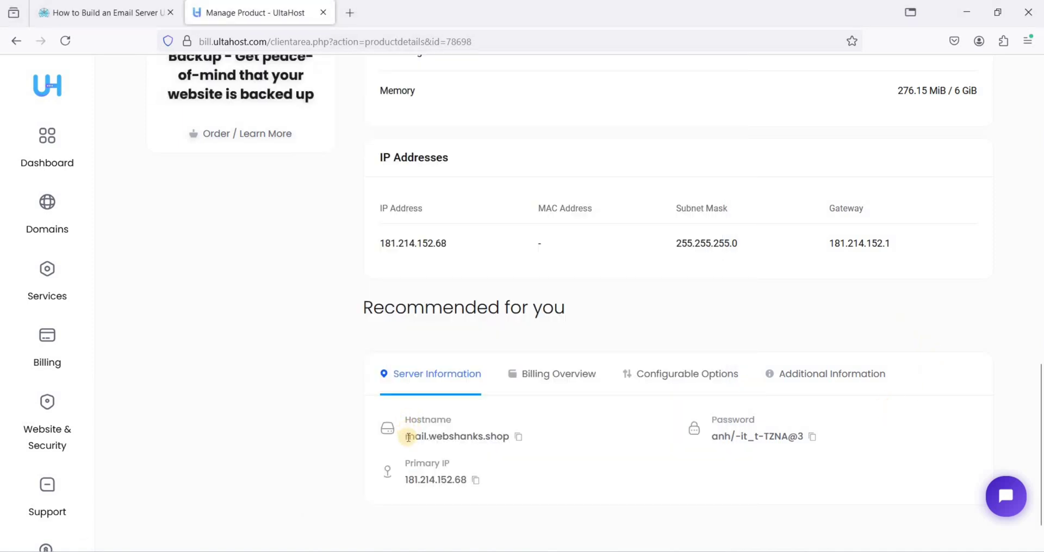
left_click_drag(405, 436, 477, 437)
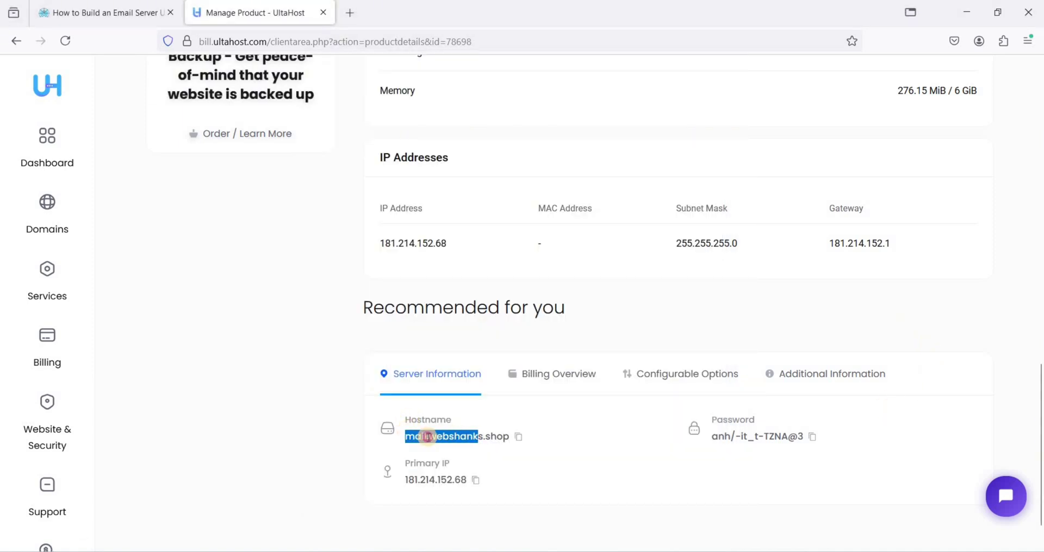
left_click(427, 437)
triple_click(493, 434)
left_click(501, 379)
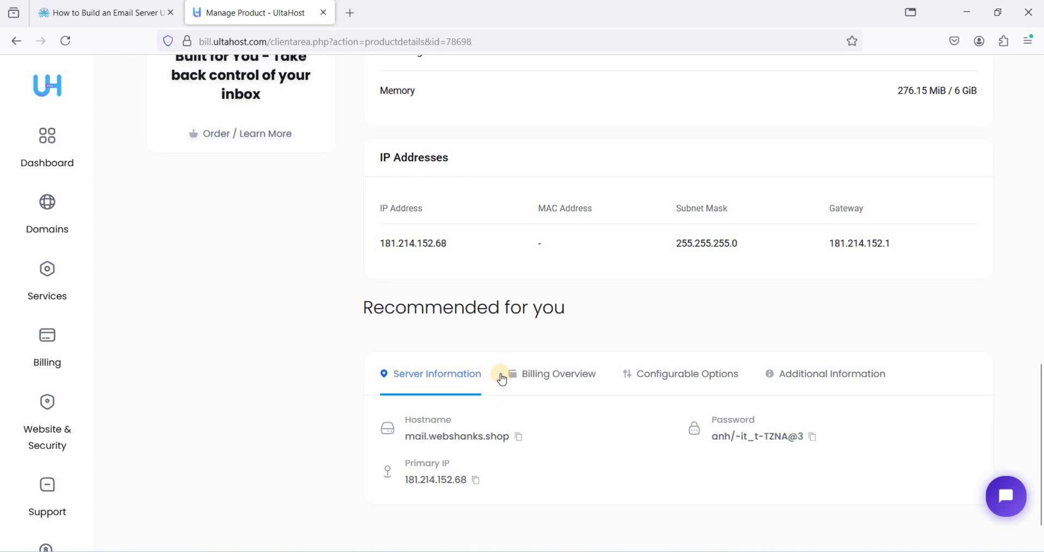
left_click(518, 437)
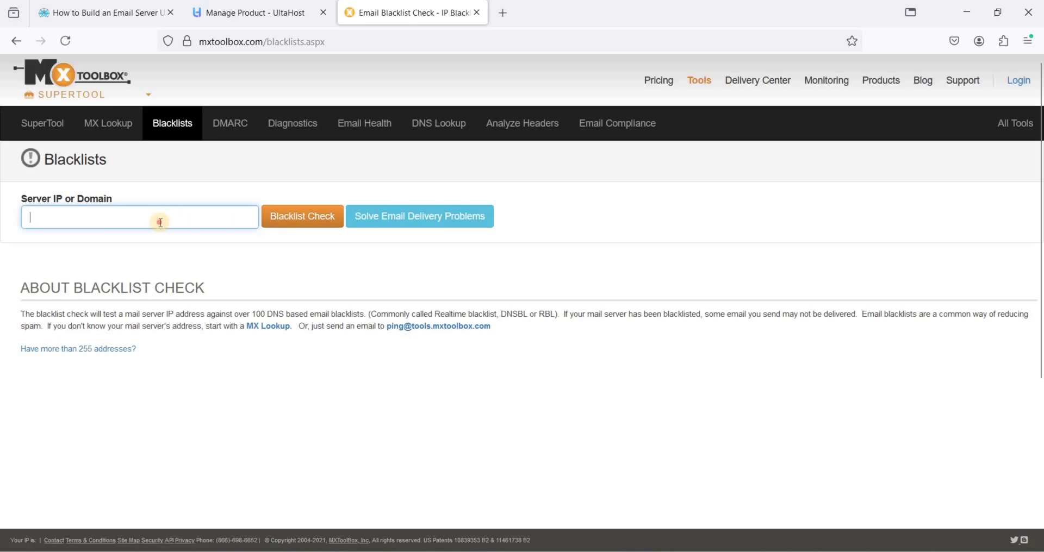
Run a MxToolbox blacklist check on 181.214.152.68, noting its UCEPROTECTL3 listing
left_click(162, 222)
left_click(224, 251)
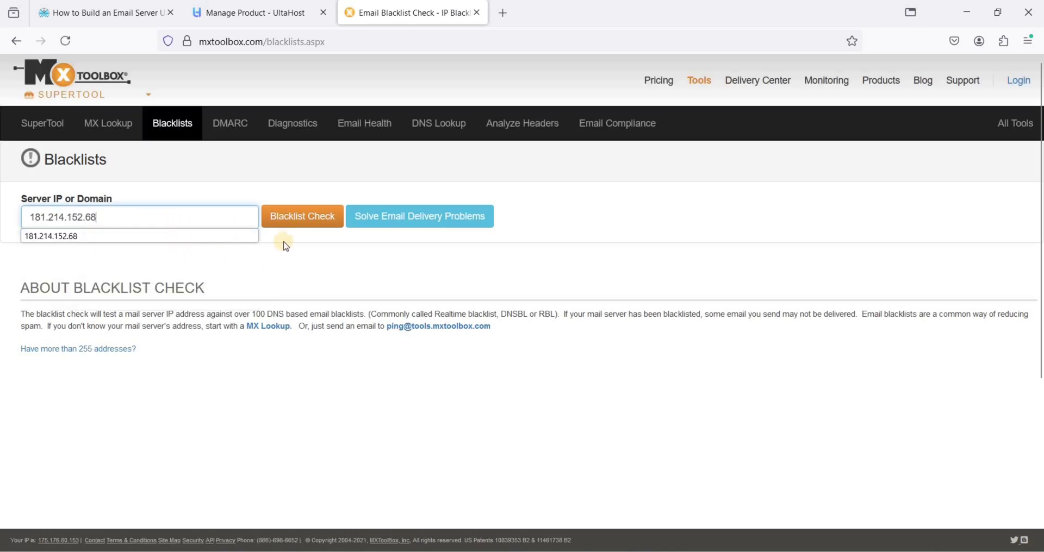
left_click(297, 218)
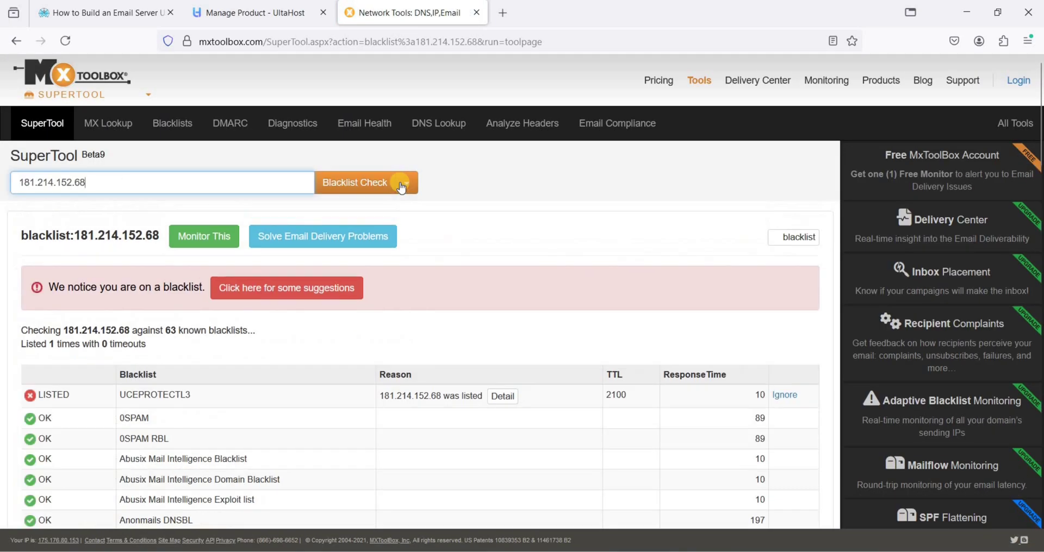
scroll(131, 336, "down", 1)
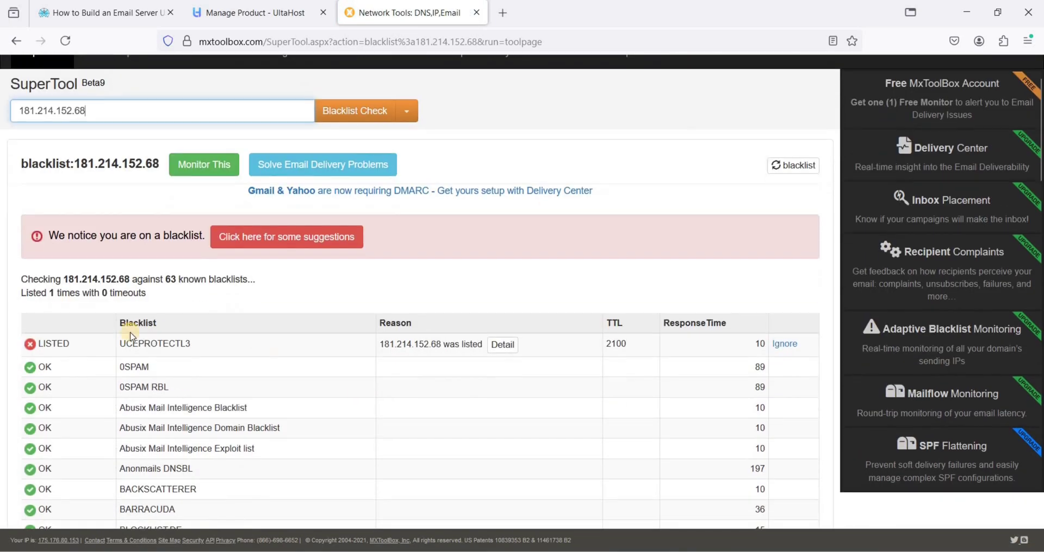
double_click(131, 345)
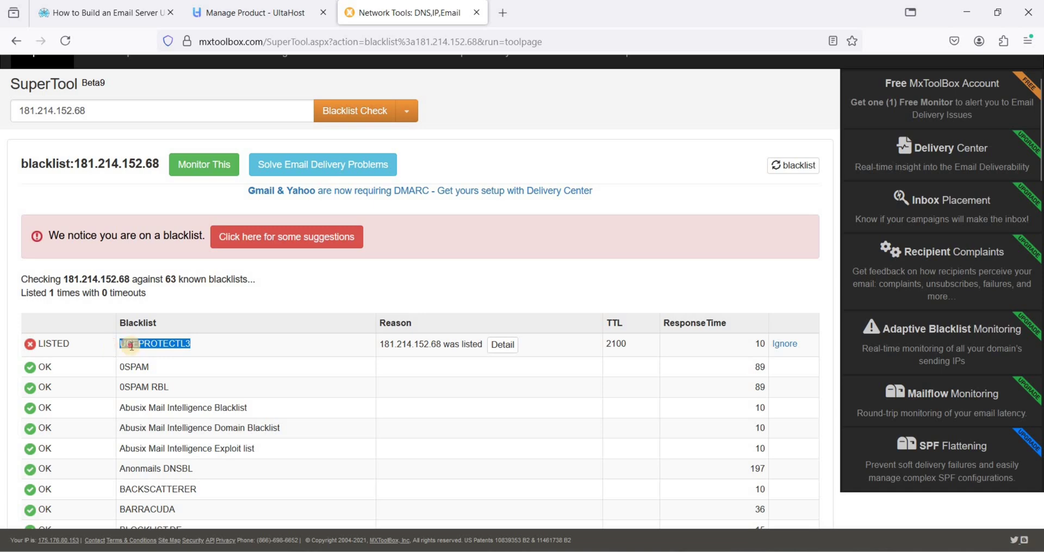
left_click(154, 344)
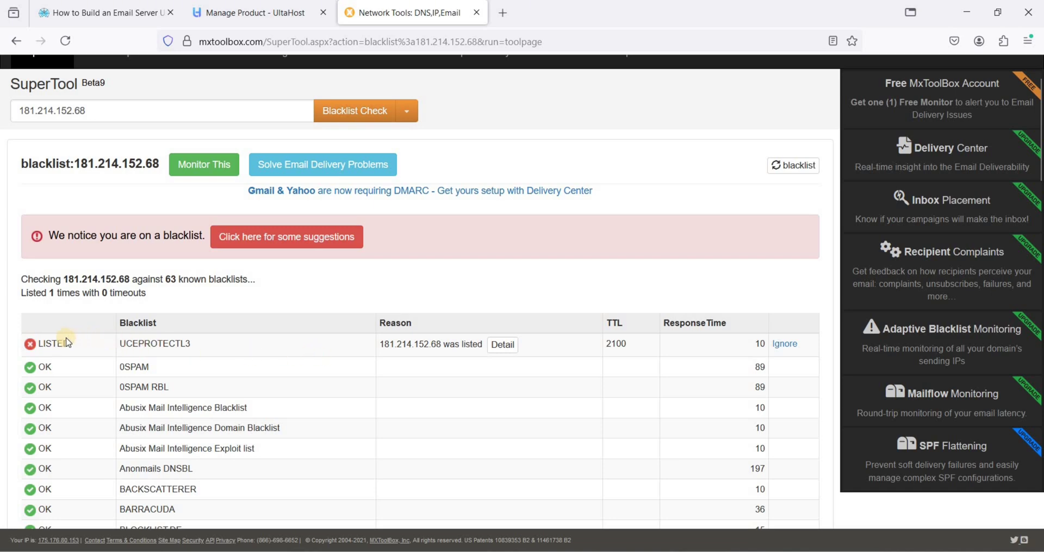
double_click(212, 344)
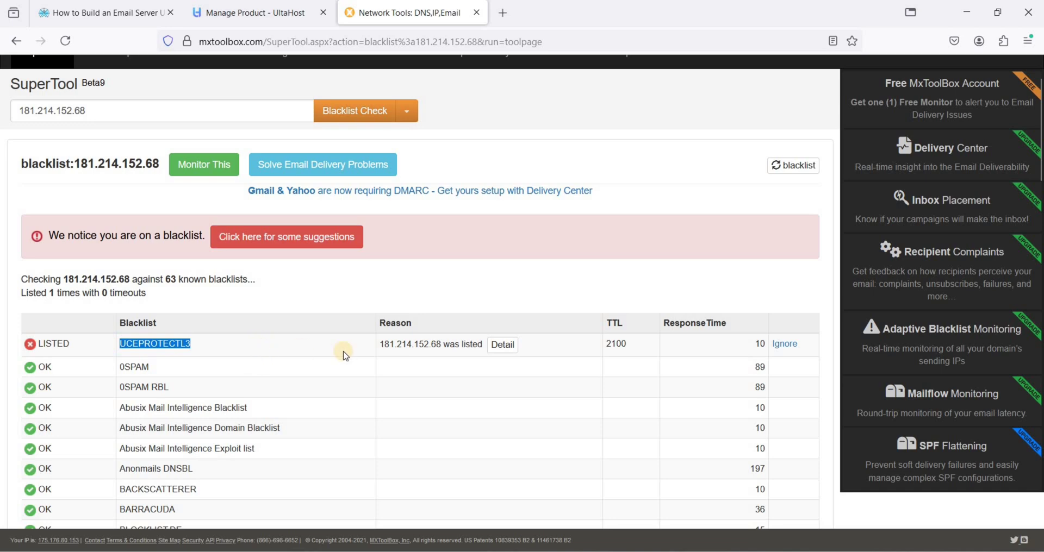
left_click(163, 347)
double_click(131, 344)
left_click(224, 343)
double_click(261, 350)
scroll(426, 227, "up", 2)
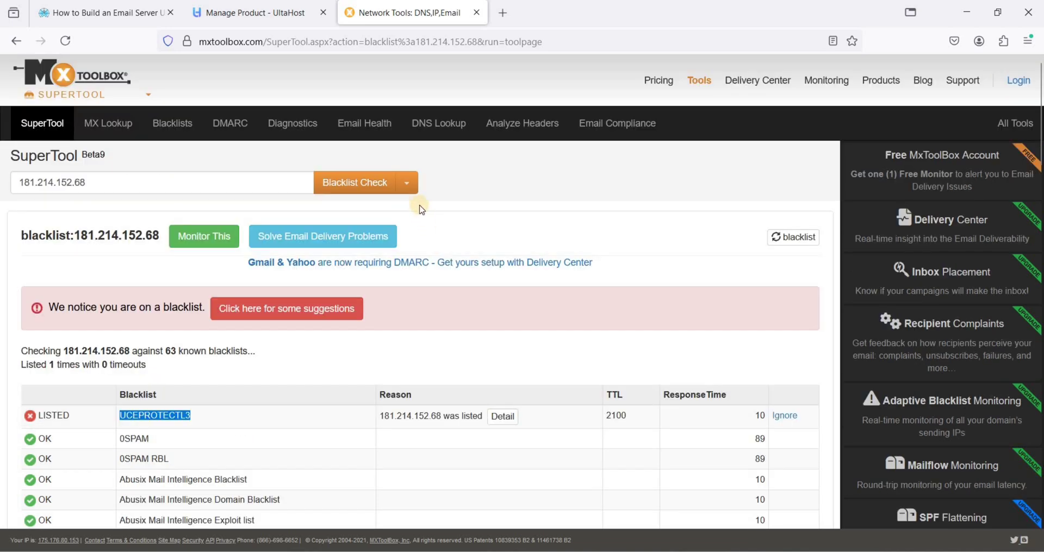
Run a reverse DNS lookup confirming 181.214.152.68 resolves to mail.webshanks.shop
left_click(411, 187)
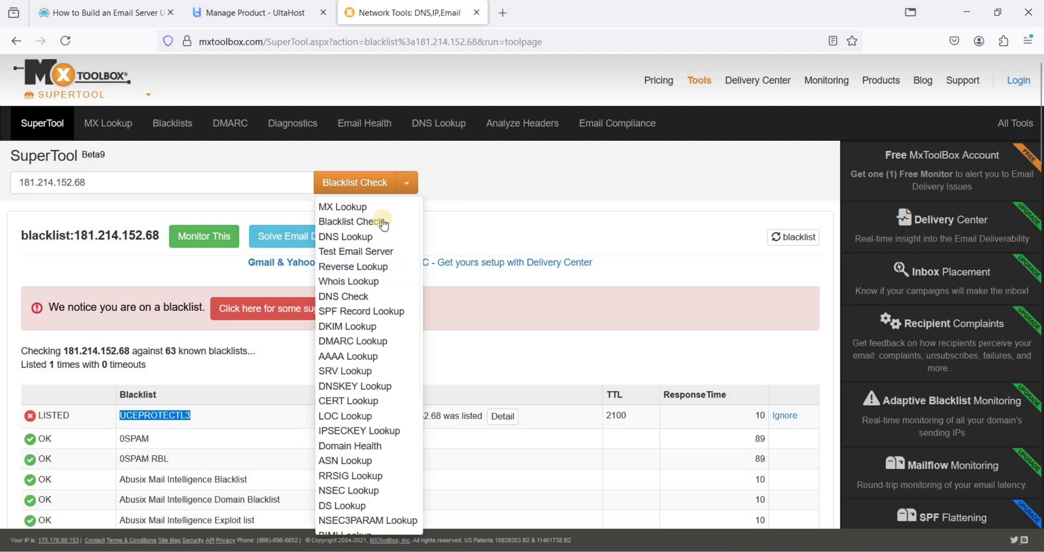
left_click(382, 265)
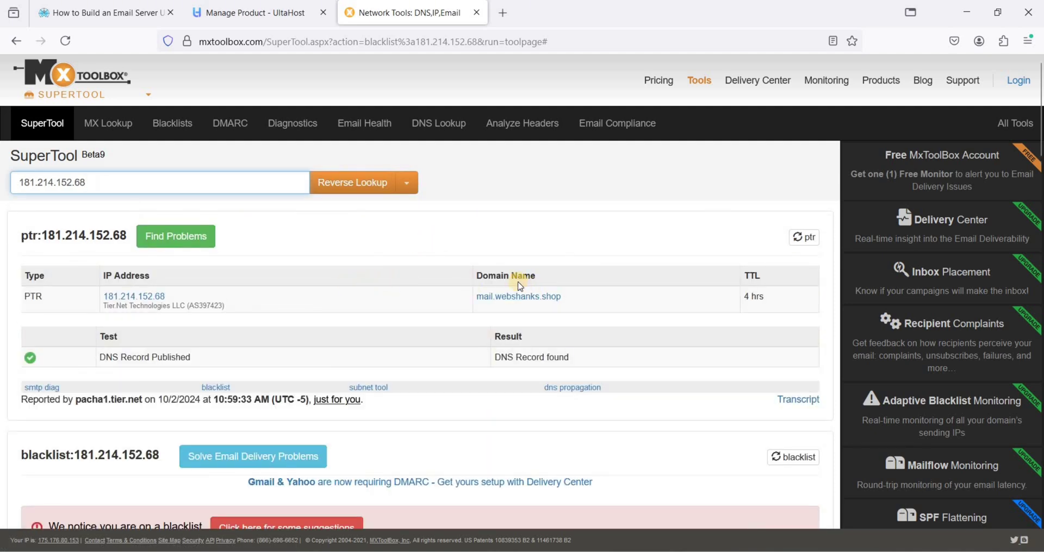
left_click_drag(573, 295, 505, 310)
left_click(505, 310)
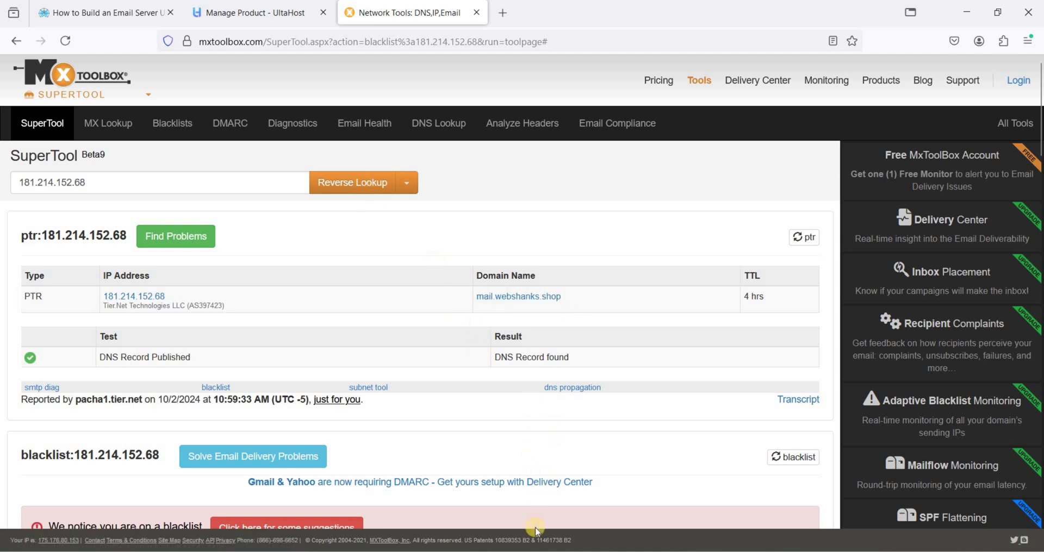
key("alt+Tab")
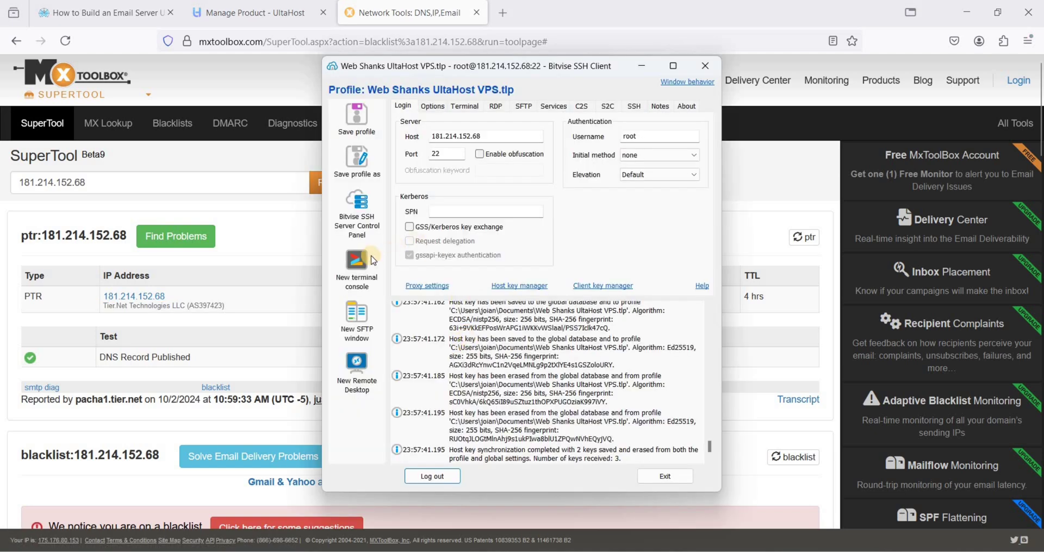
In a new terminal, run 'sudo apt update && sudo apt upgrade -y', fixing the 'suode' typo, then open cloudflare.com
left_click(368, 272)
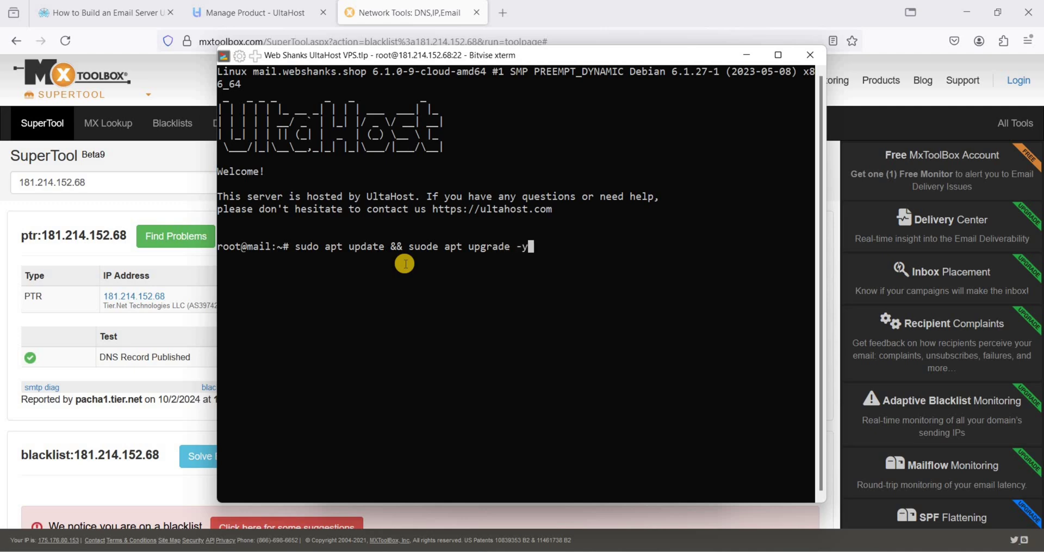
key("Return")
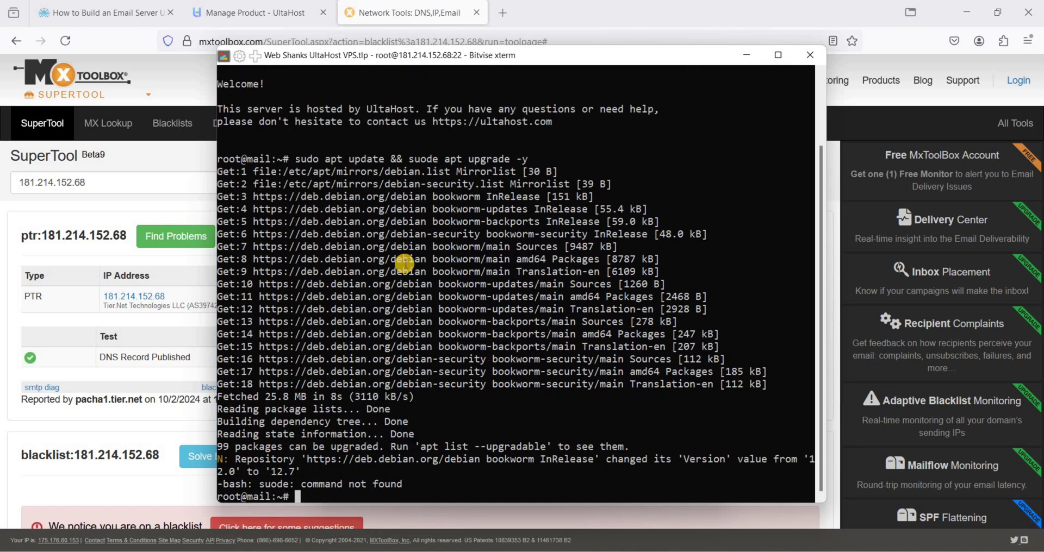
key("Up")
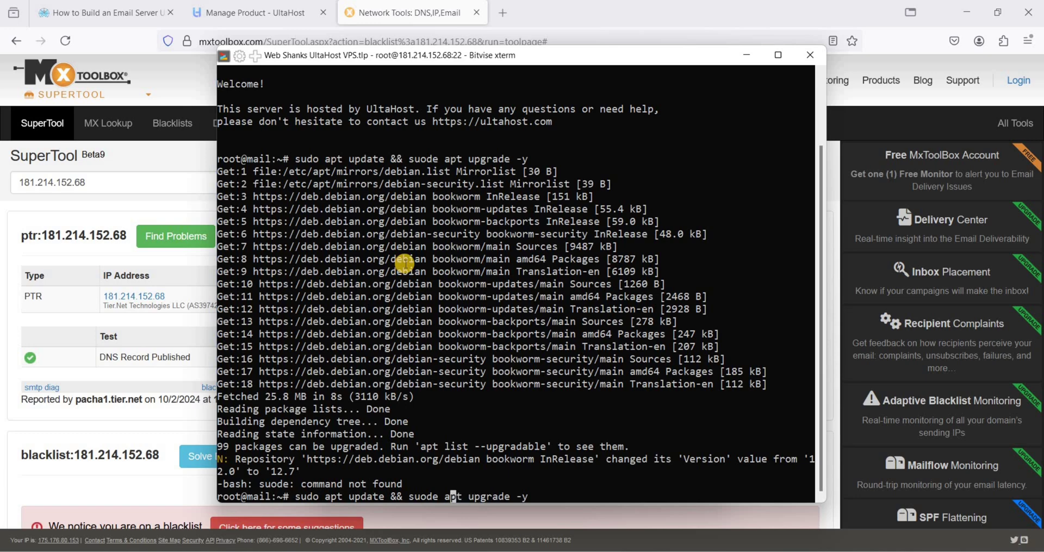
key("BackSpace")
key("BackSpace")
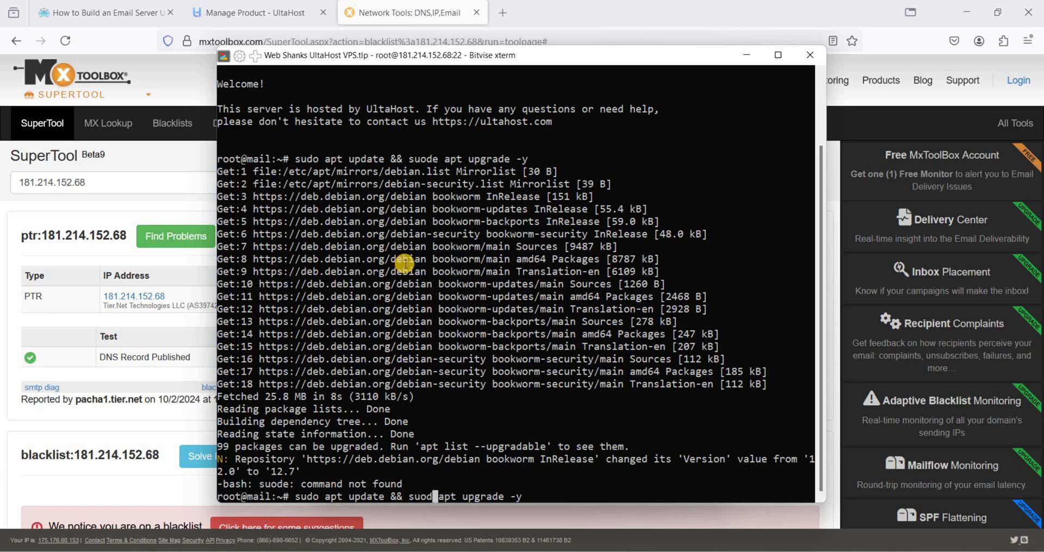
type("o")
key("Return")
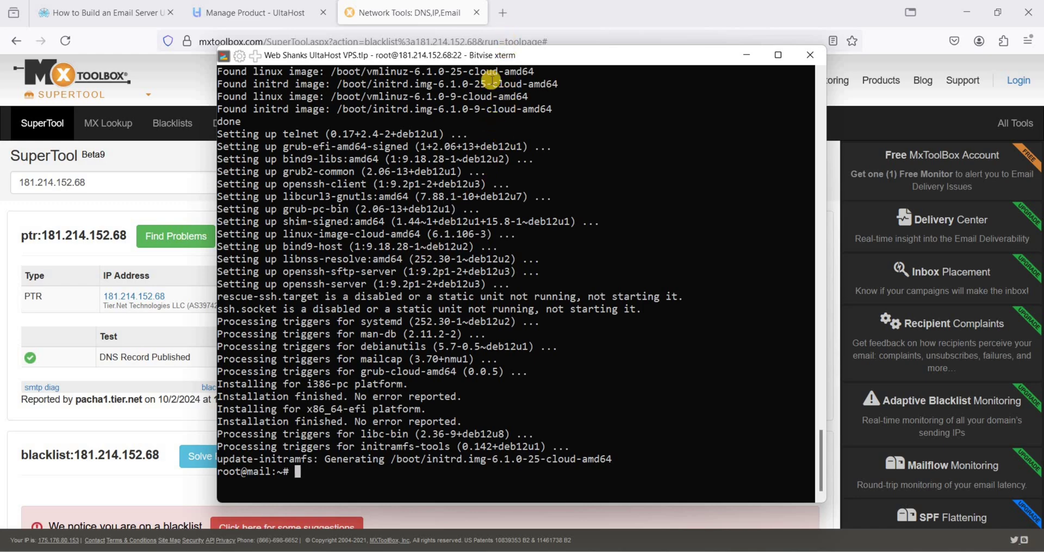
left_click(502, 13)
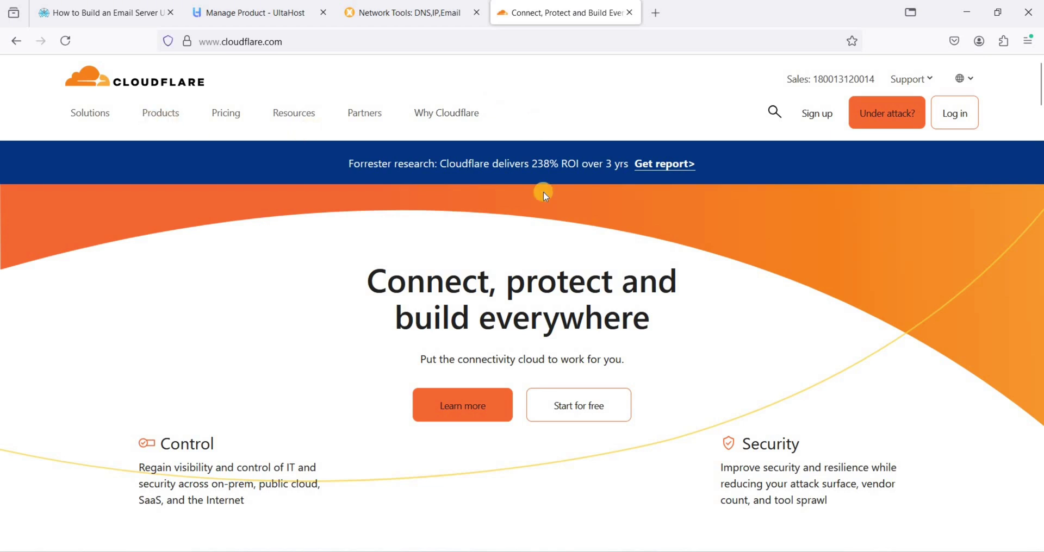
Log in to Cloudflare and go to the DNS Records page for webshanks.shop
left_click(952, 113)
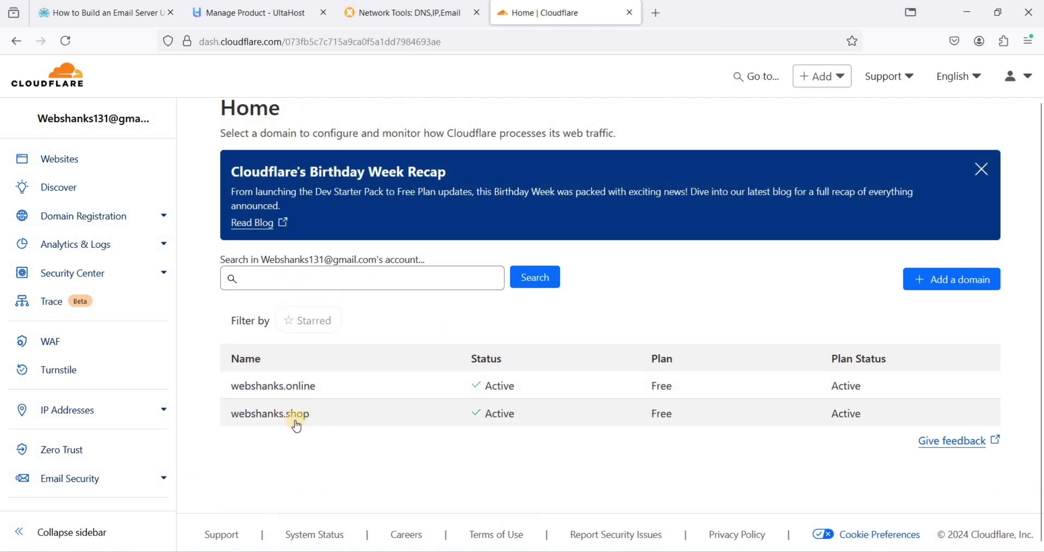
left_click(237, 419)
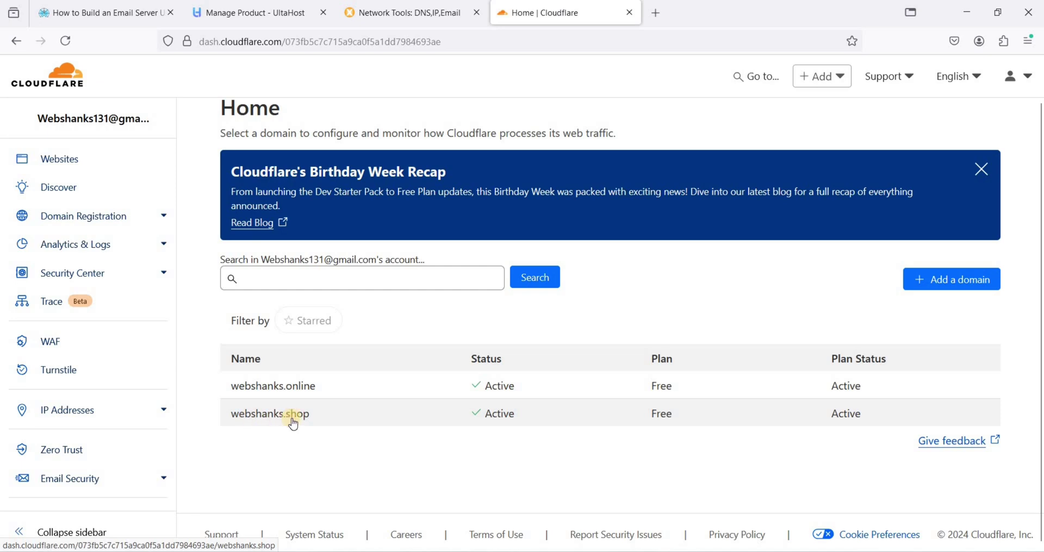
left_click(350, 419)
left_click(163, 247)
scroll(484, 310, "down", 3)
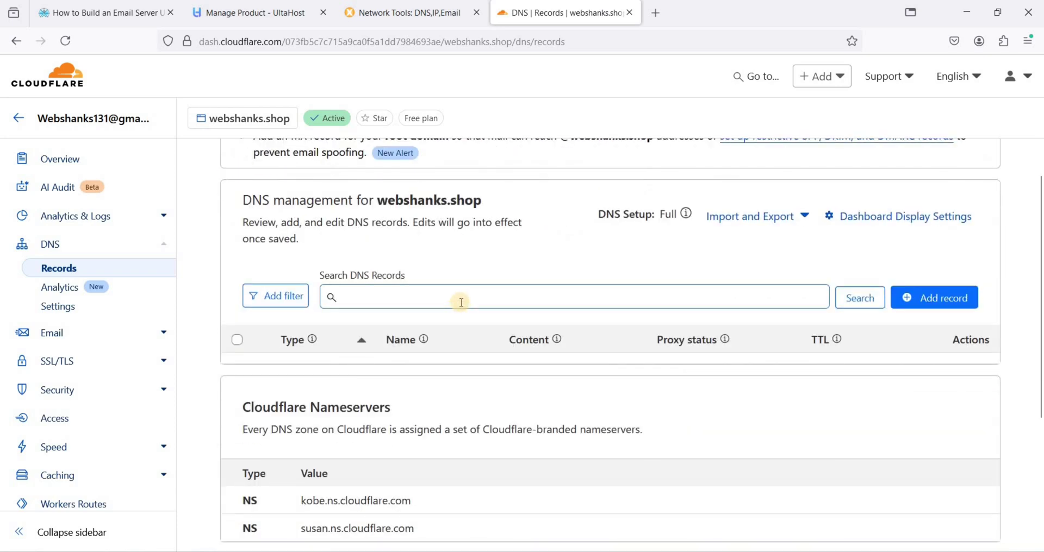
left_click(109, 16)
Review the guide's table of required DNS records, then start a new record in Cloudflare
scroll(389, 303, "down", 20)
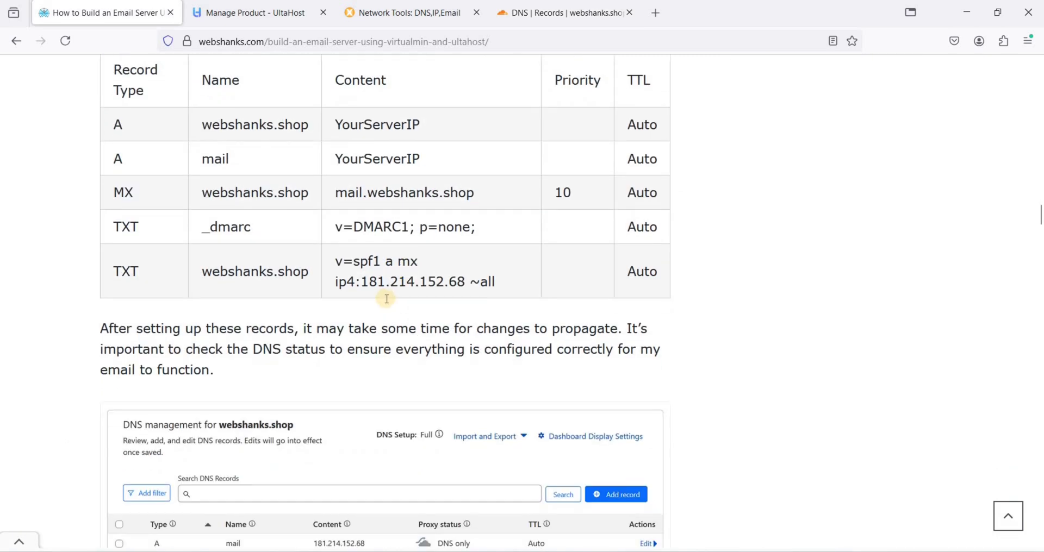
scroll(387, 303, "up", 2)
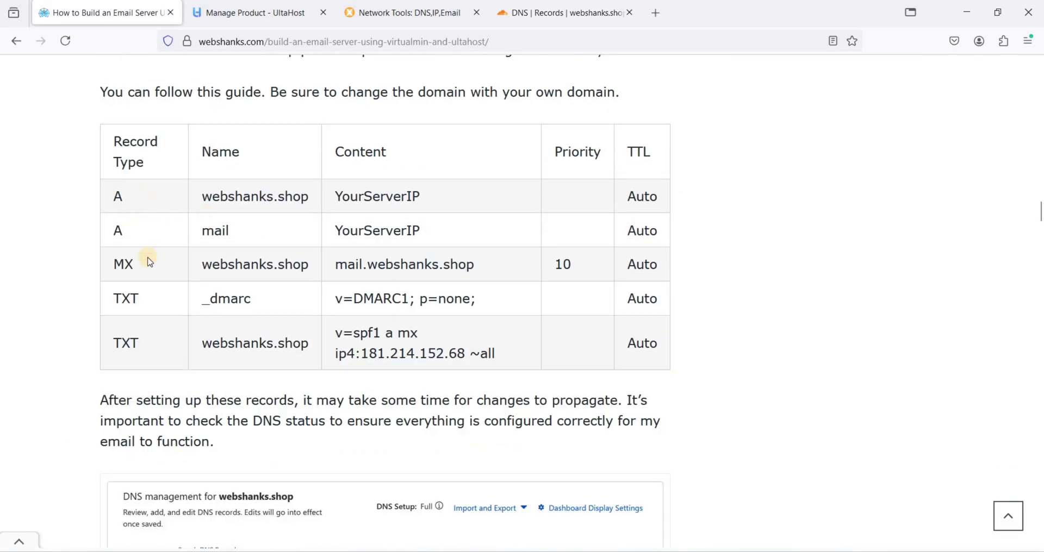
left_click_drag(139, 299, 121, 299)
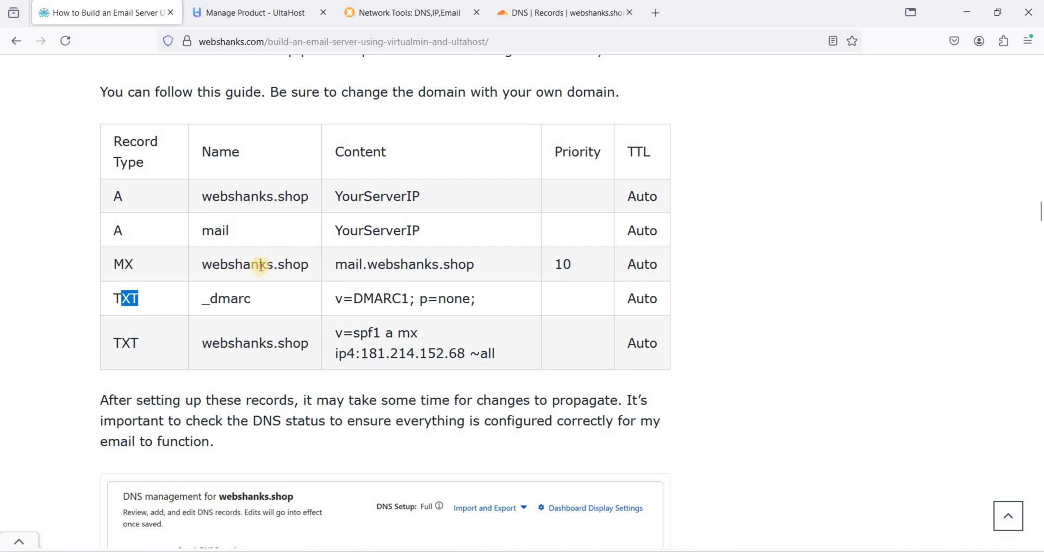
scroll(324, 281, "up", 3)
left_click(325, 281)
left_click_drag(121, 214, 640, 412)
left_click(338, 301)
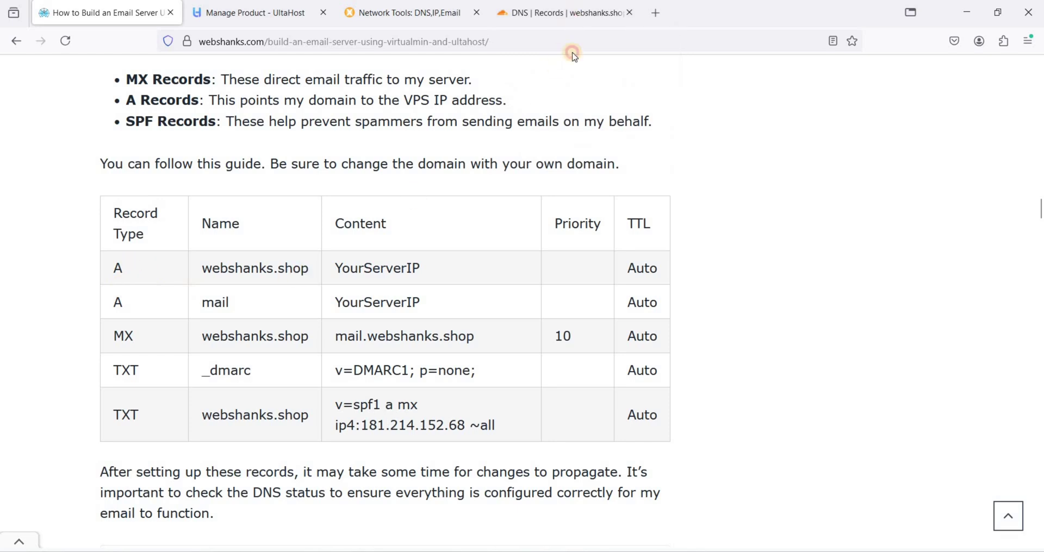
left_click(568, 13)
left_click(934, 298)
Name the new A record @ and copy the primary IP 181.214.152.68 from UltaHost
left_click(392, 394)
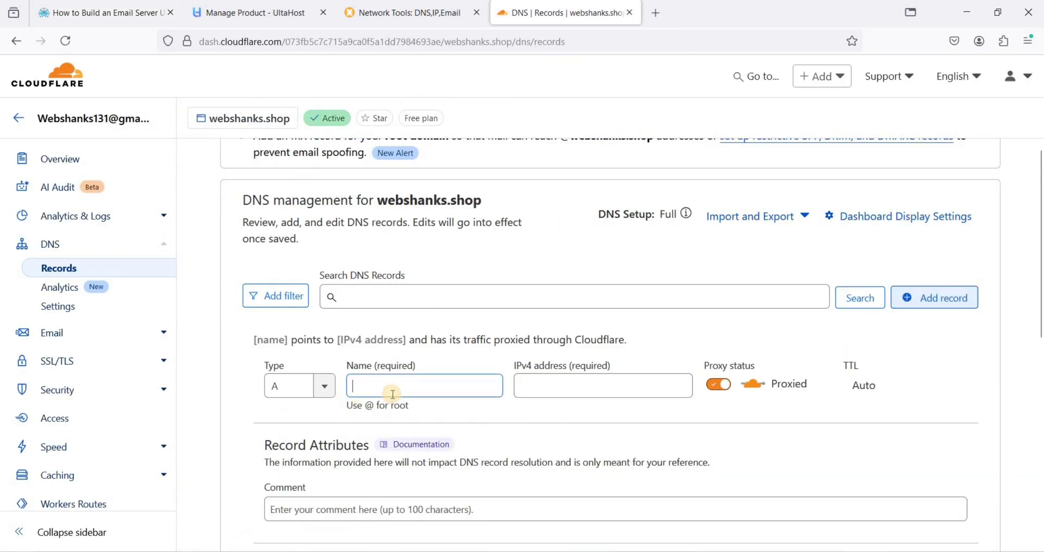
type("@")
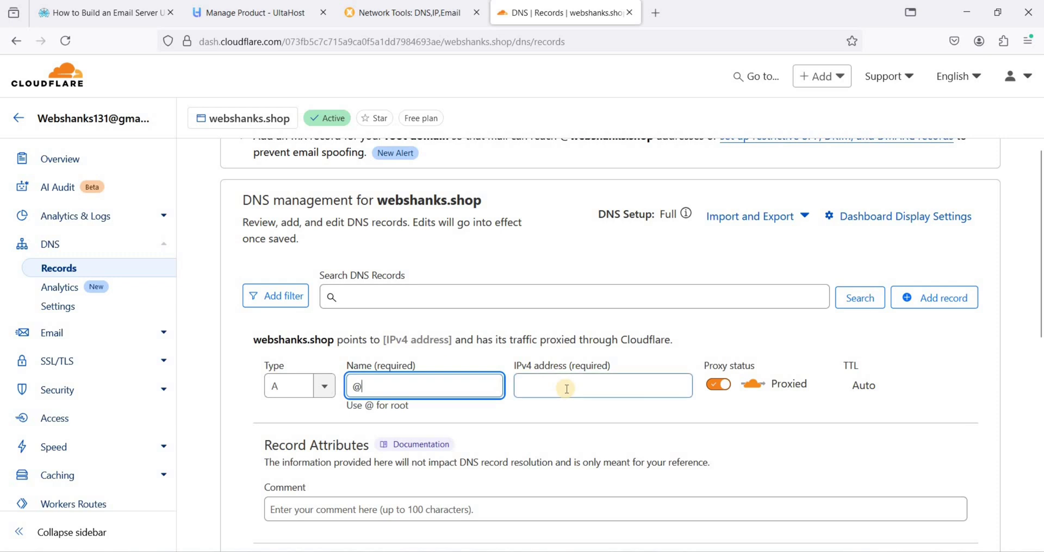
left_click(559, 379)
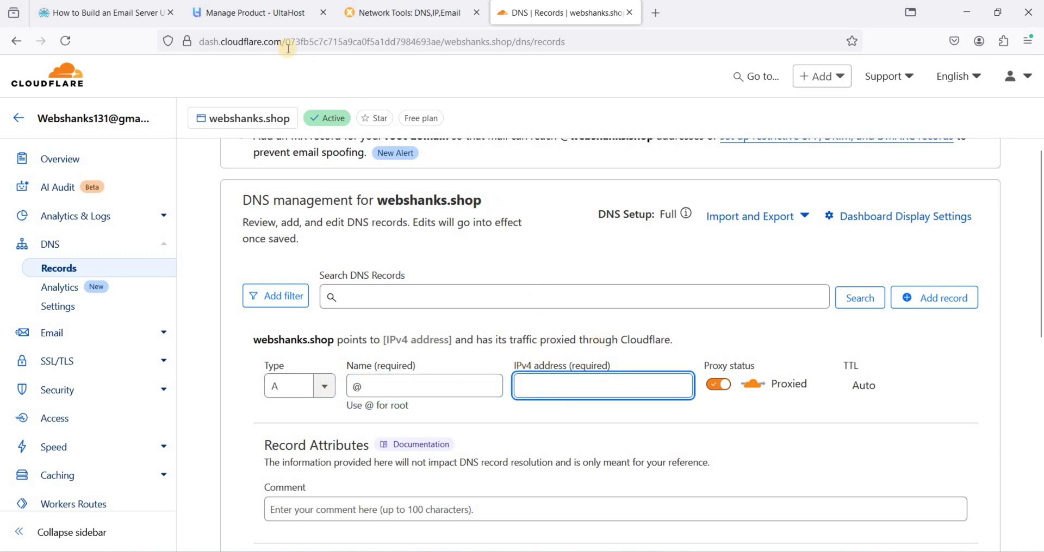
left_click(266, 21)
left_click(474, 480)
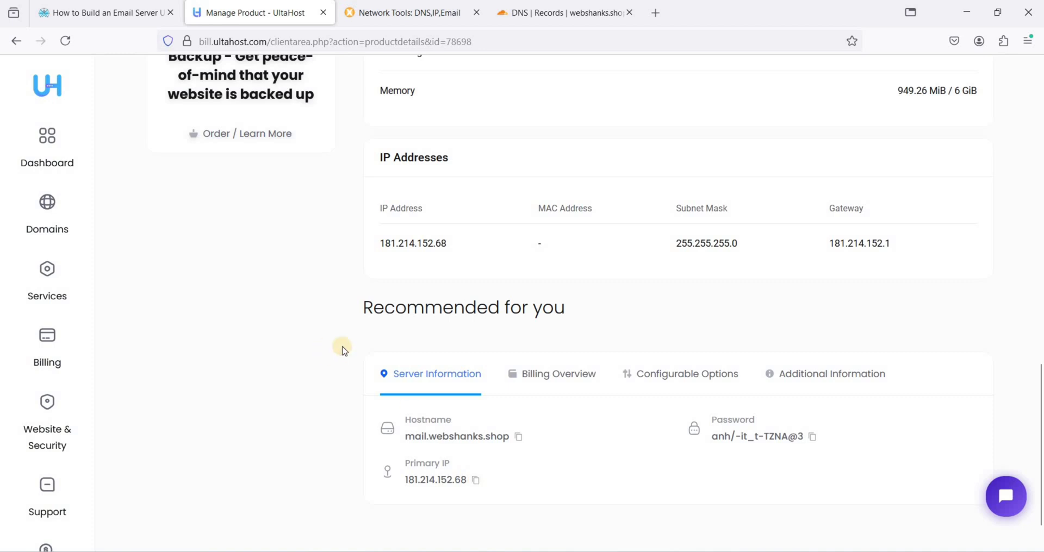
left_click(565, 14)
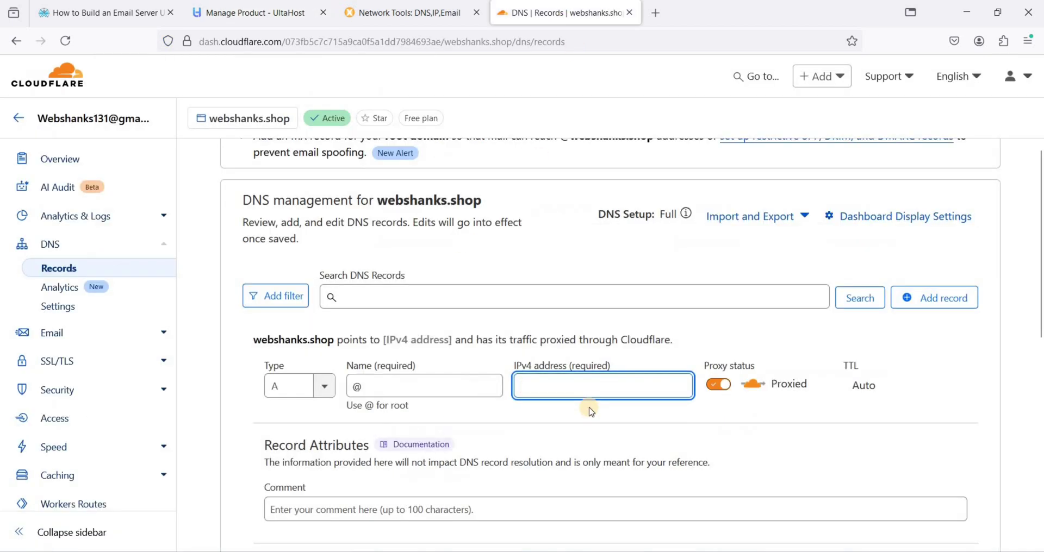
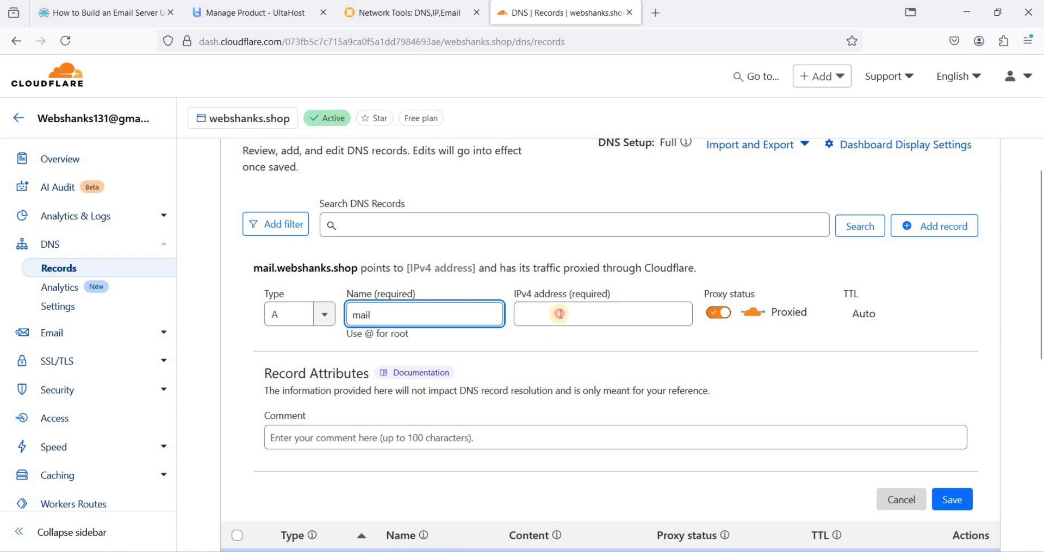
Save the mail A record with IPv4 181.214.152.68 as DNS only
type("181.214.152.68")
left_click(718, 319)
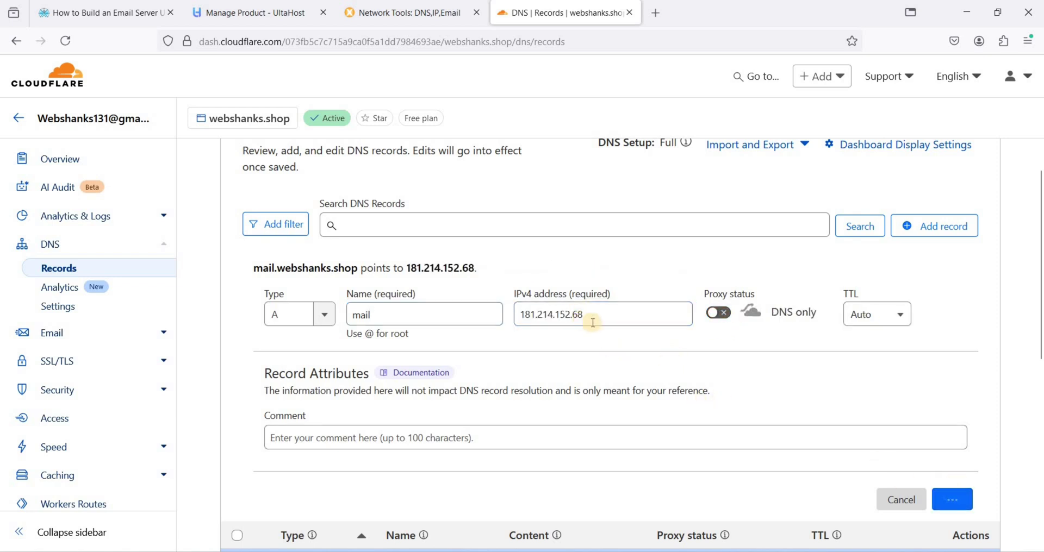
left_click(951, 499)
Check the MX row in the email-server guide, then start a new blank DNS record
left_click(103, 12)
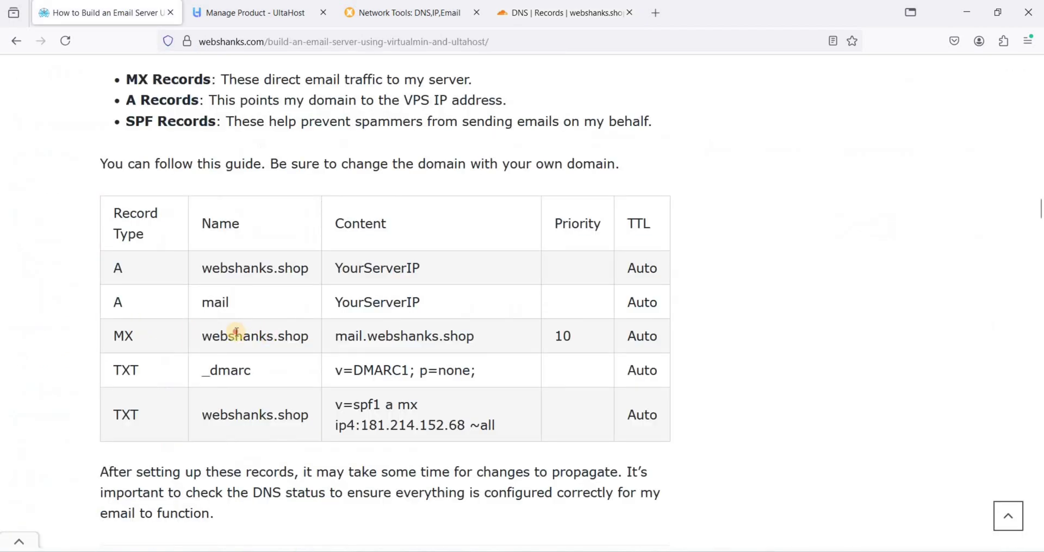
left_click_drag(342, 337, 495, 340)
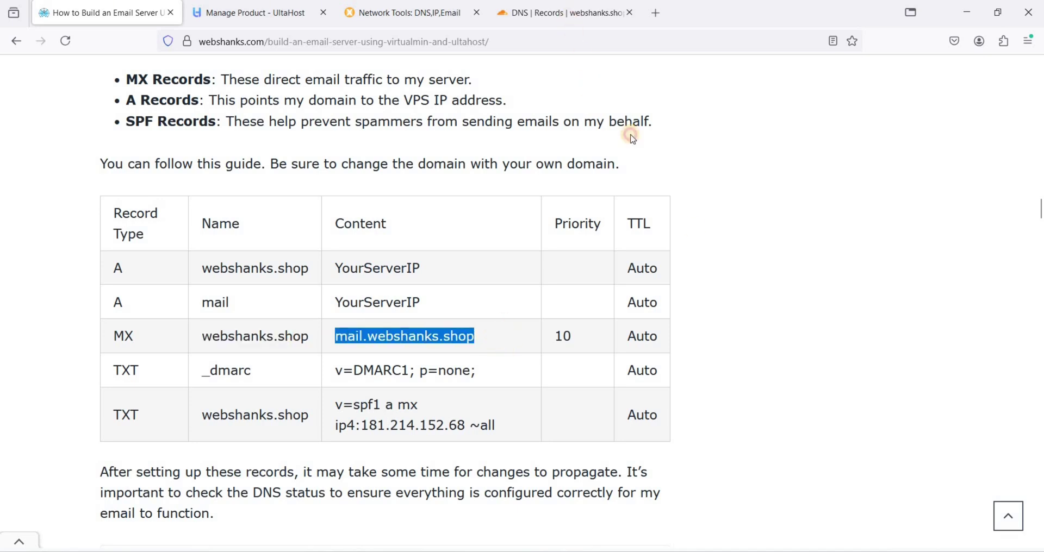
left_click(566, 13)
left_click(927, 239)
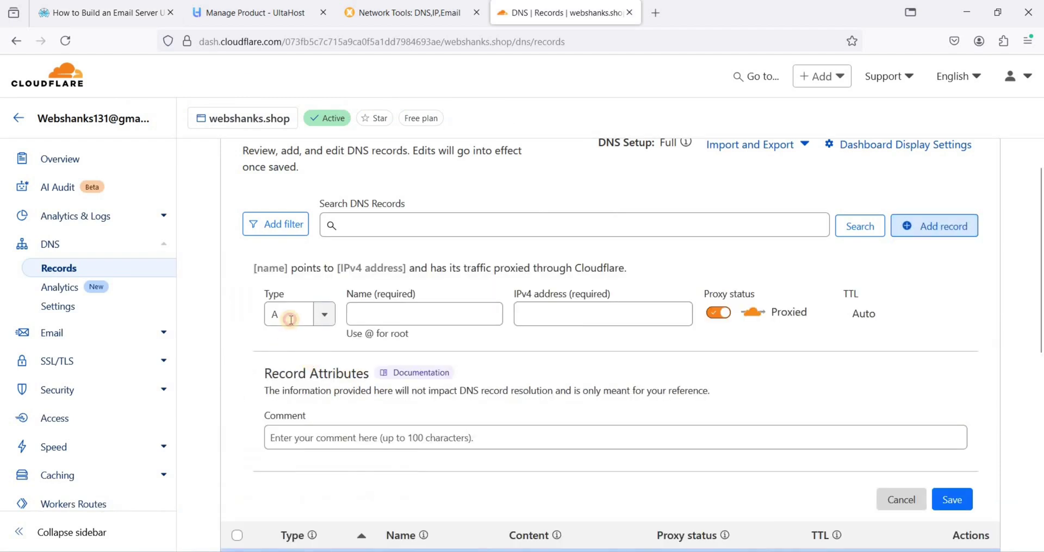
Save an MX record for @ pointing to mail.webshanks.shop with priority 10
left_click(290, 320)
type("mx")
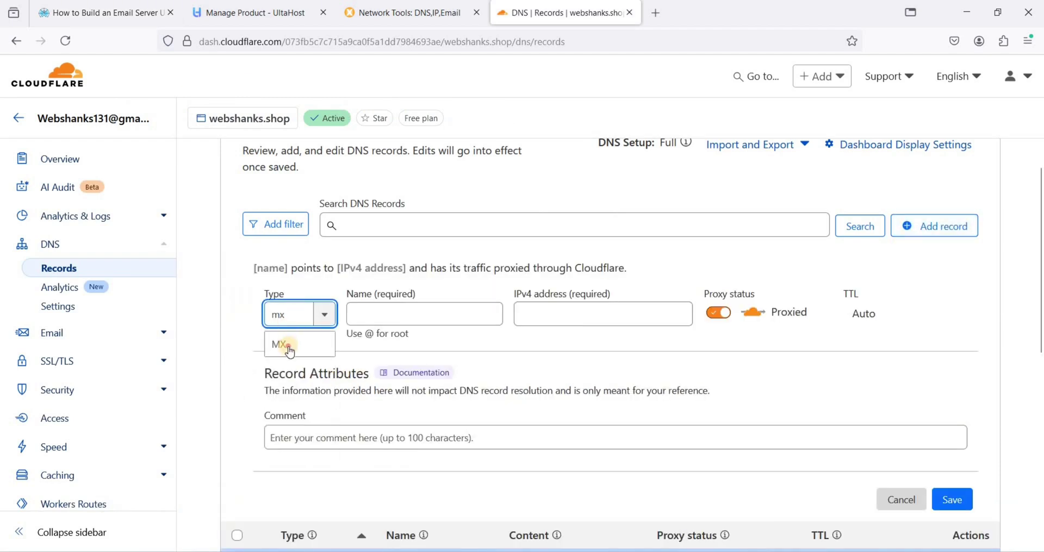
key("Return")
left_click(398, 315)
type("@")
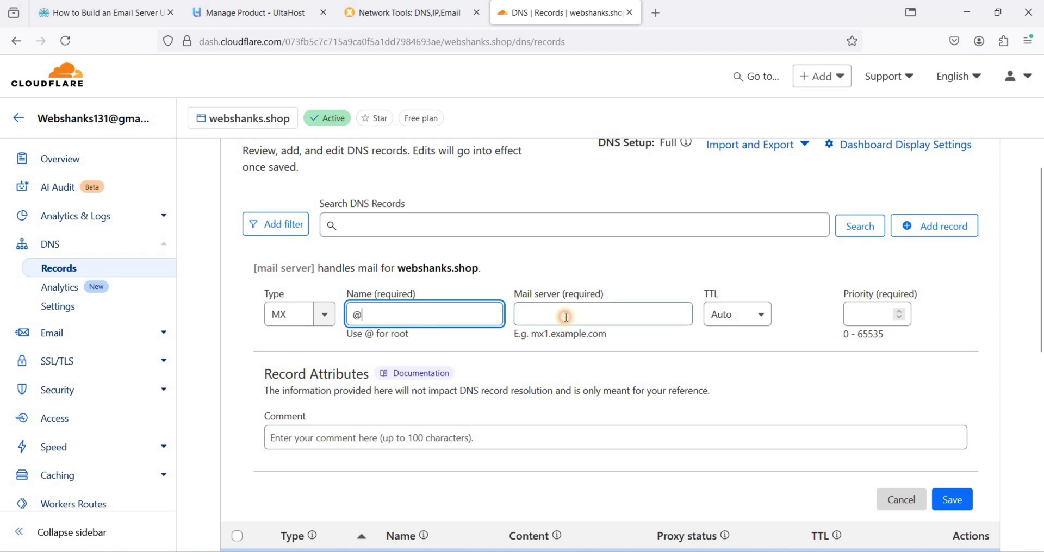
left_click(566, 317)
type("mail")
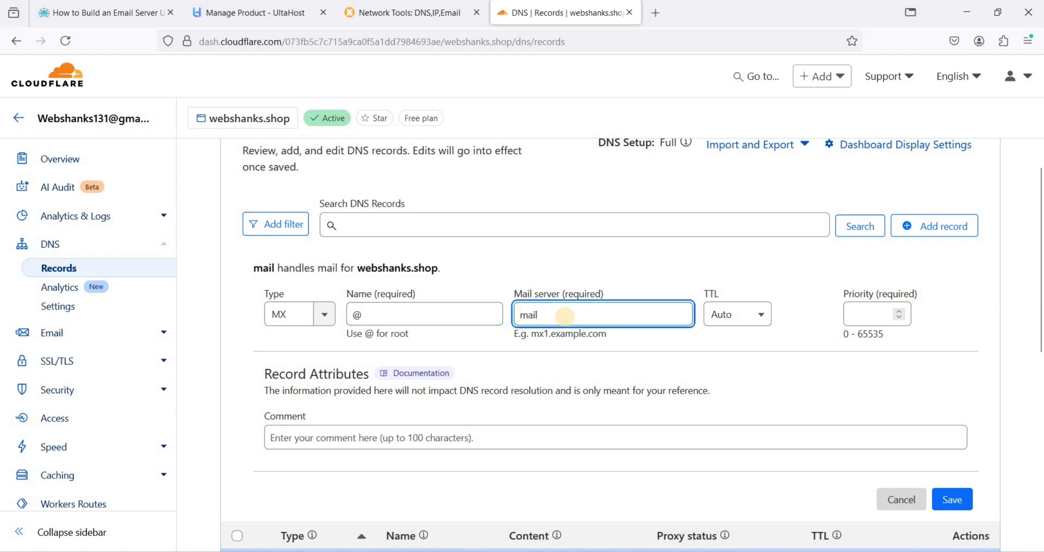
type(".webshanks.shop")
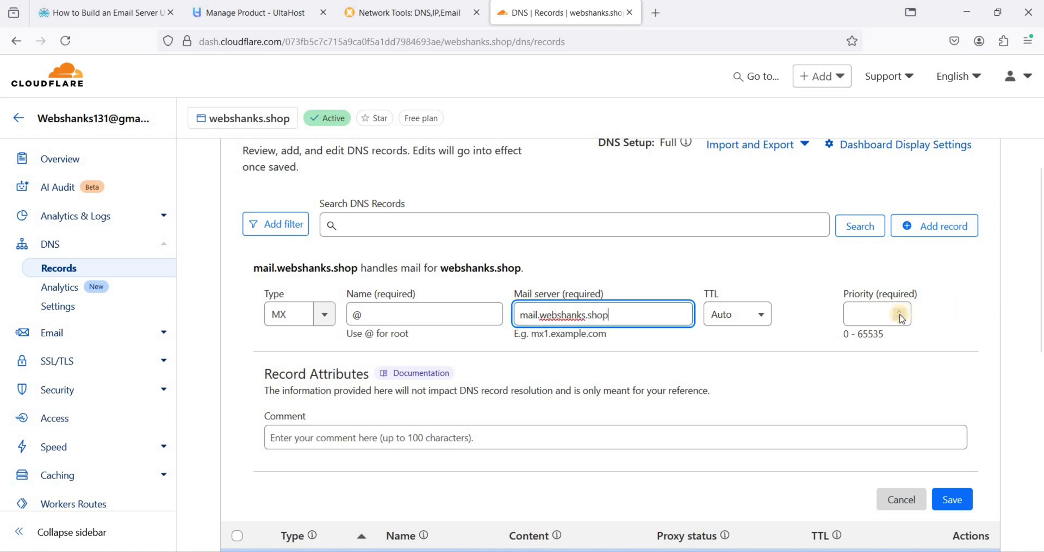
left_click(752, 312)
left_click(867, 314)
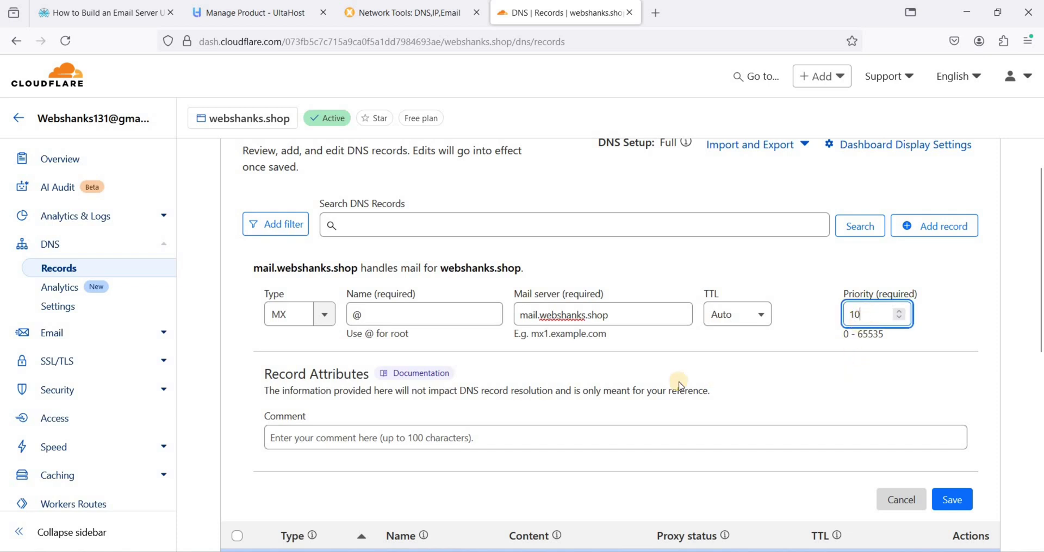
left_click(952, 499)
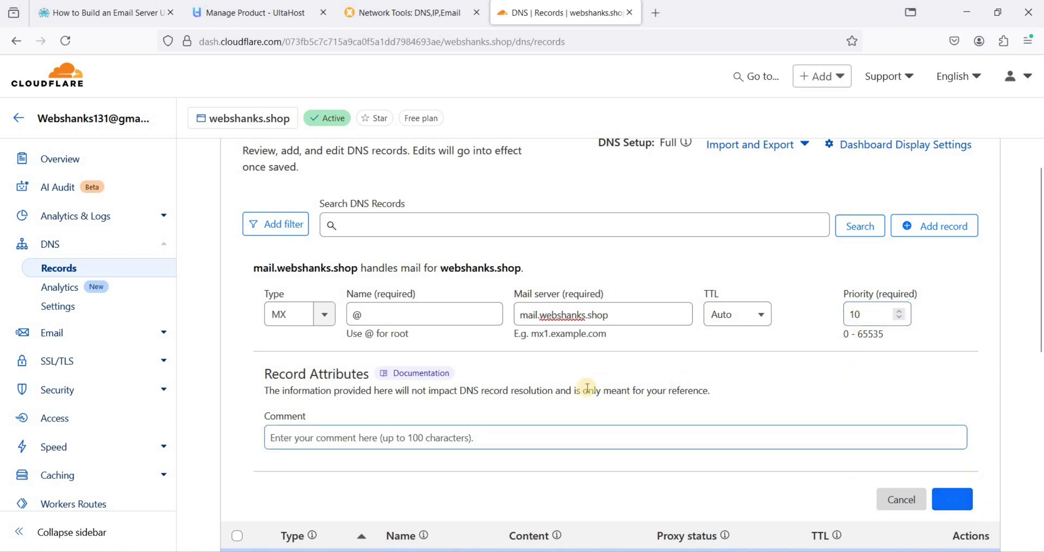
Select the _dmarc record name in the guide and return to Cloudflare DNS
left_click(134, 17)
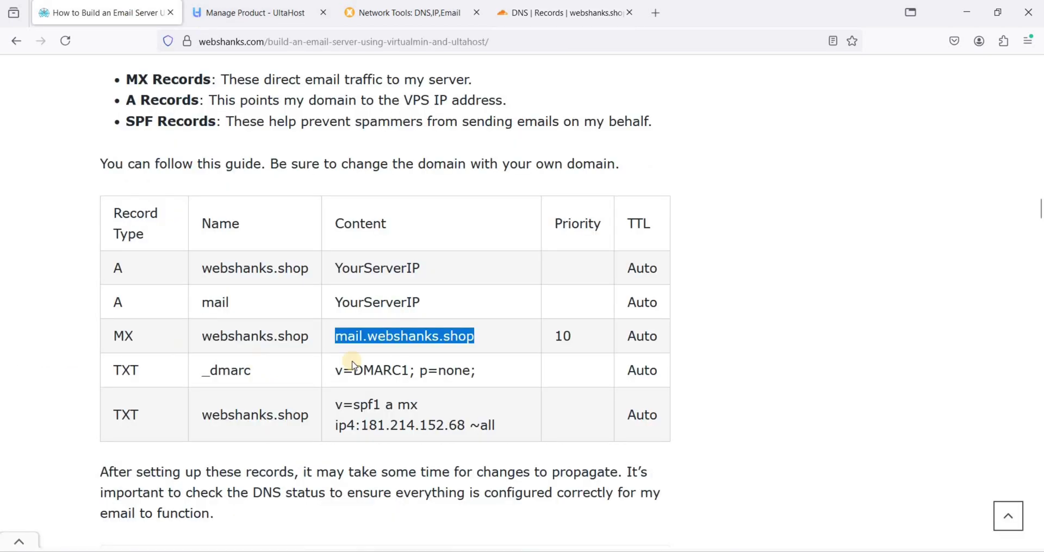
left_click(211, 369)
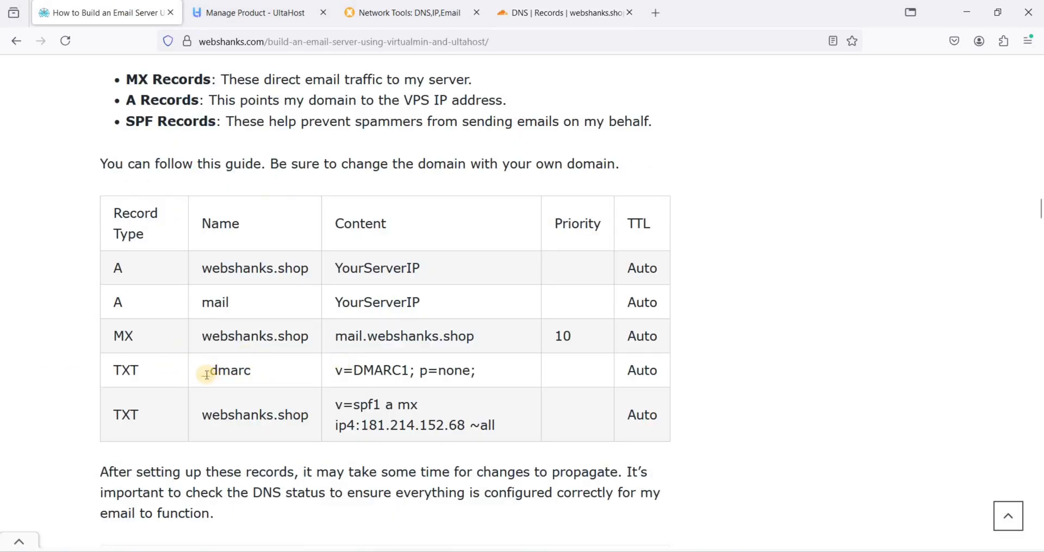
double_click(250, 373)
key("ctrl+c")
left_click(535, 13)
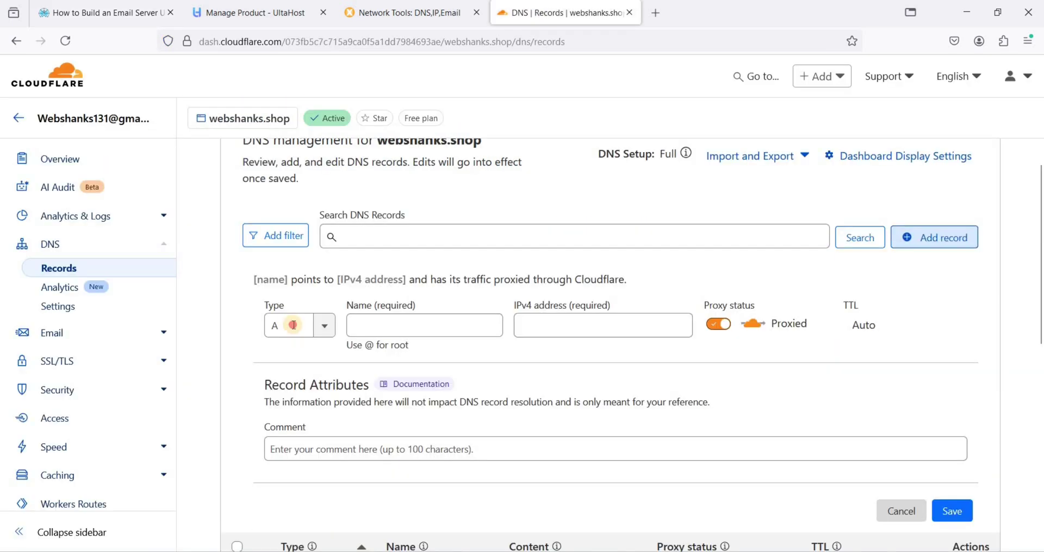
Start a new TXT record named _dmarc
left_click(260, 325)
type("txt")
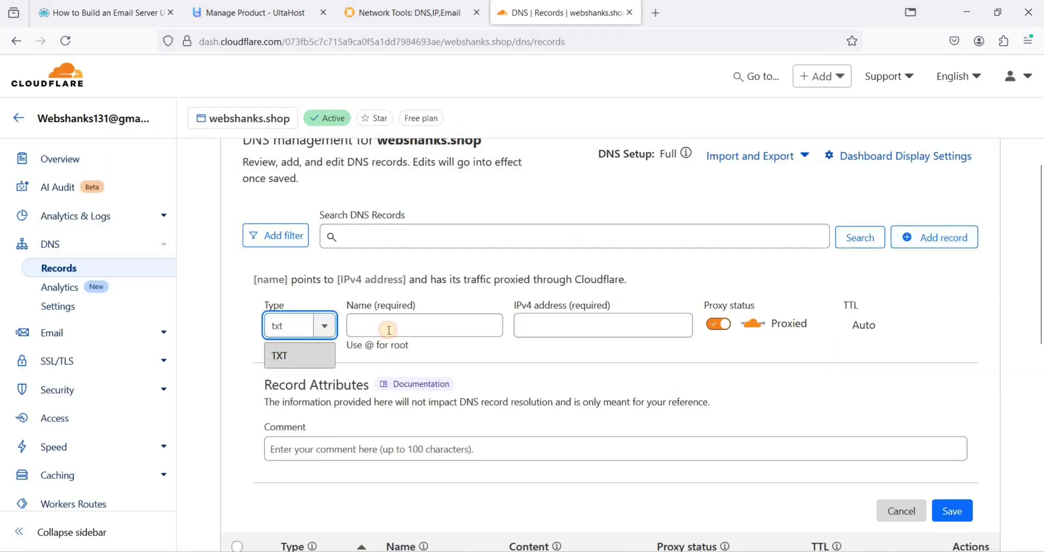
key("Return")
left_click(434, 320)
key("ctrl+v")
left_click(372, 408)
Copy v=DMARC1; p=none; from the guide into the record content and save it
left_click(103, 12)
triple_click(474, 370)
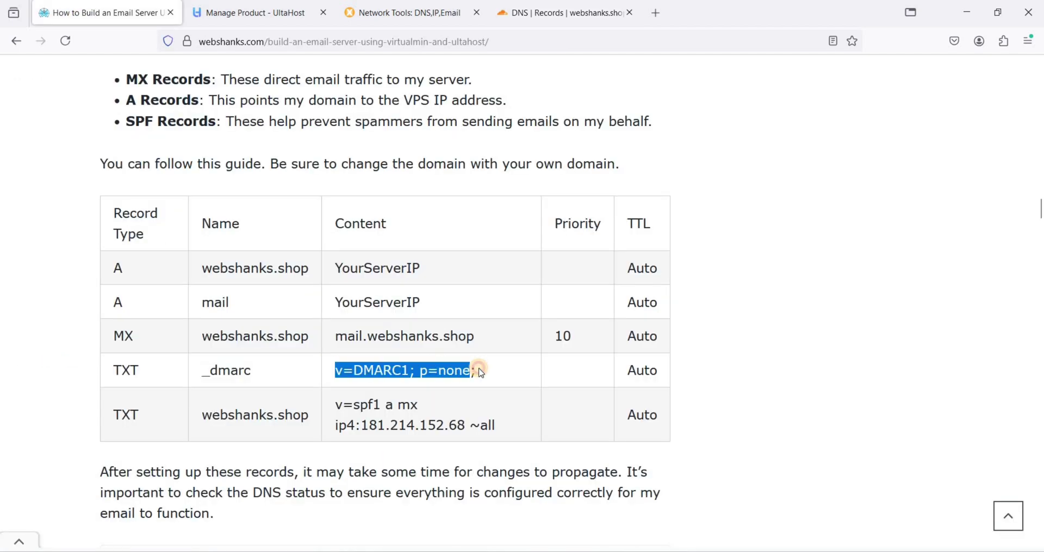
key("ctrl+c")
left_click(560, 13)
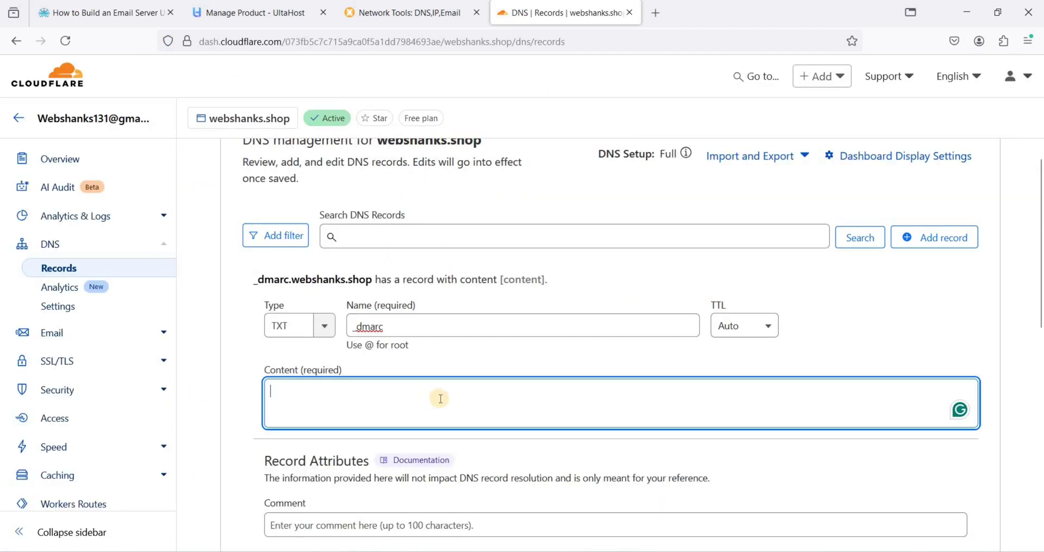
key("ctrl+v")
left_click(721, 309)
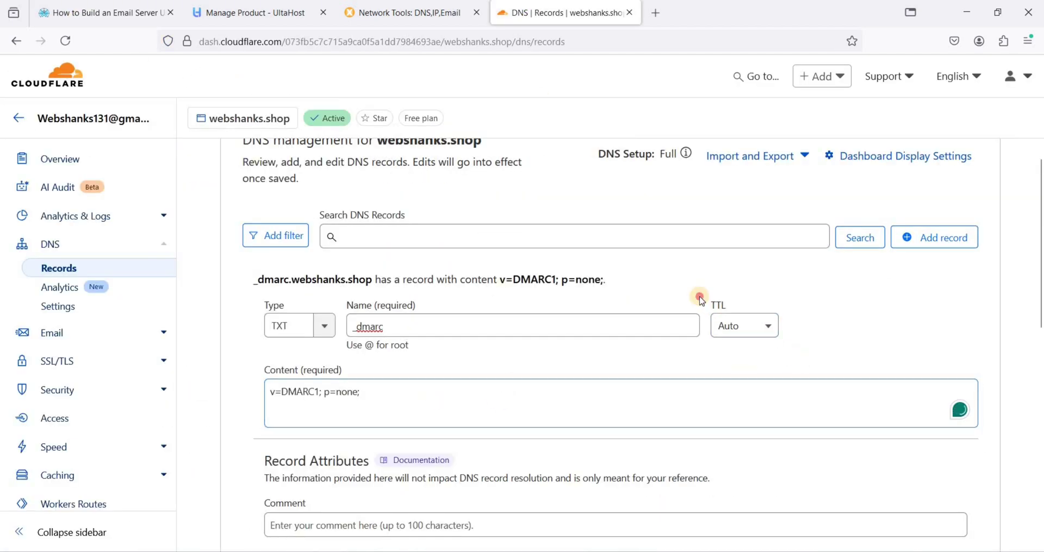
scroll(794, 299, "down", 3)
left_click(943, 445)
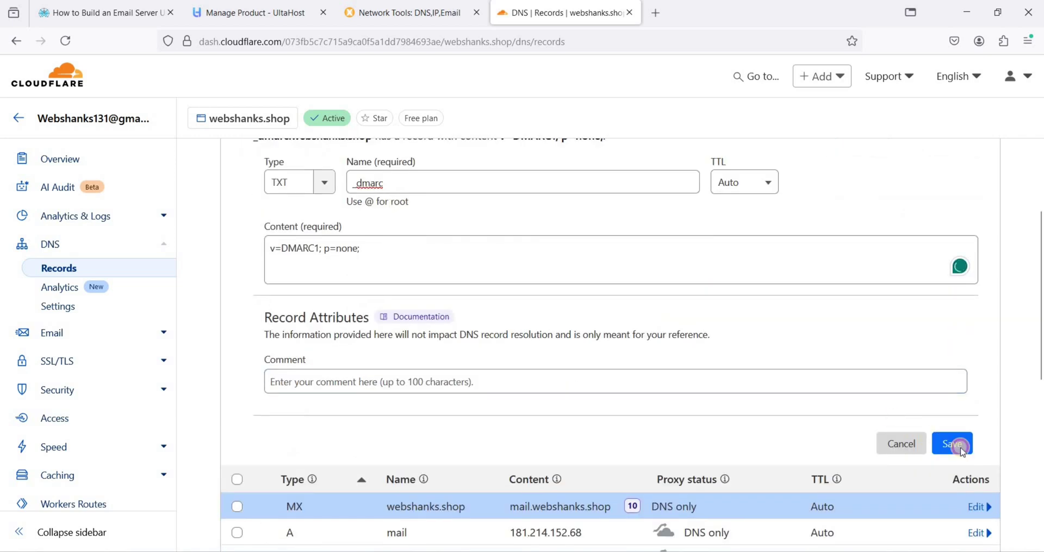
Select the SPF record content in the guide and return to Cloudflare DNS
key("ctrl+Tab")
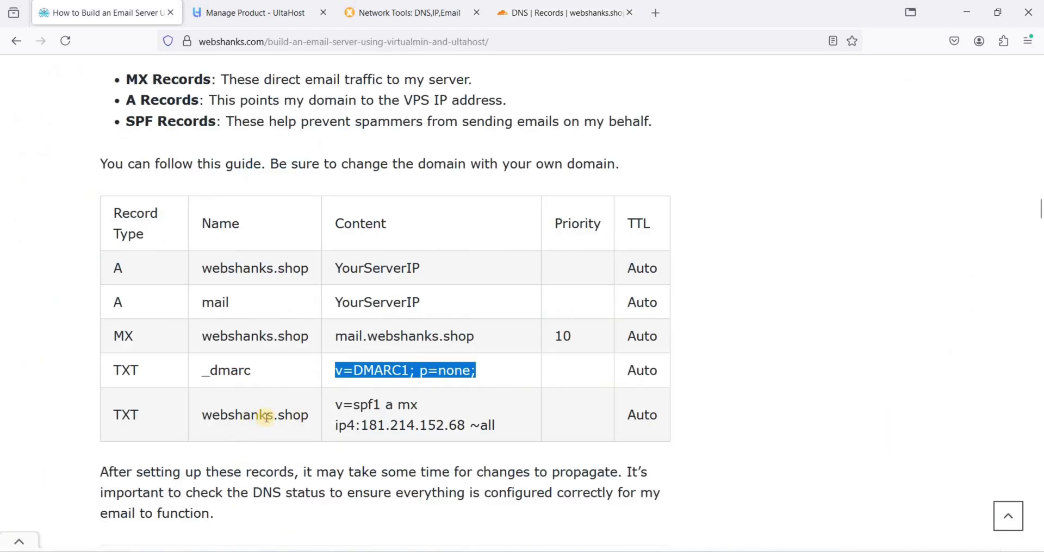
triple_click(462, 415)
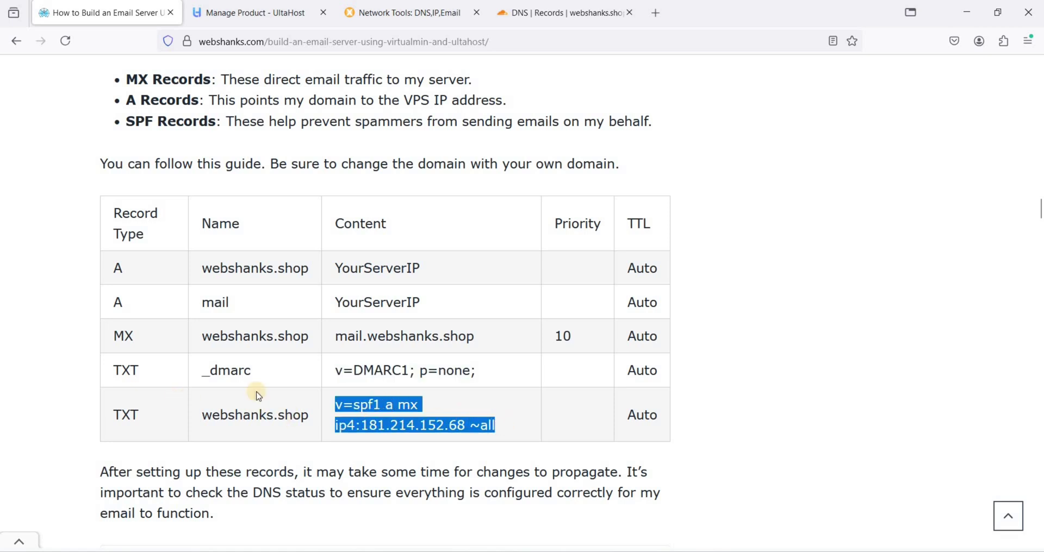
left_click_drag(174, 412, 302, 415)
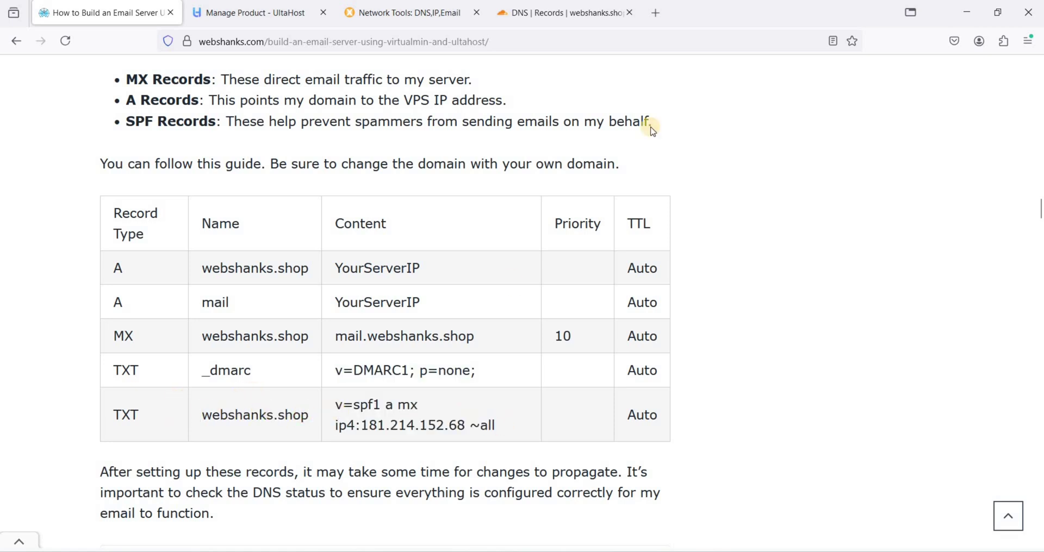
left_click(579, 24)
Save a root @ TXT record with SPF value v=spf1 a mx ip4:181.214.152.68 ~all
left_click(932, 164)
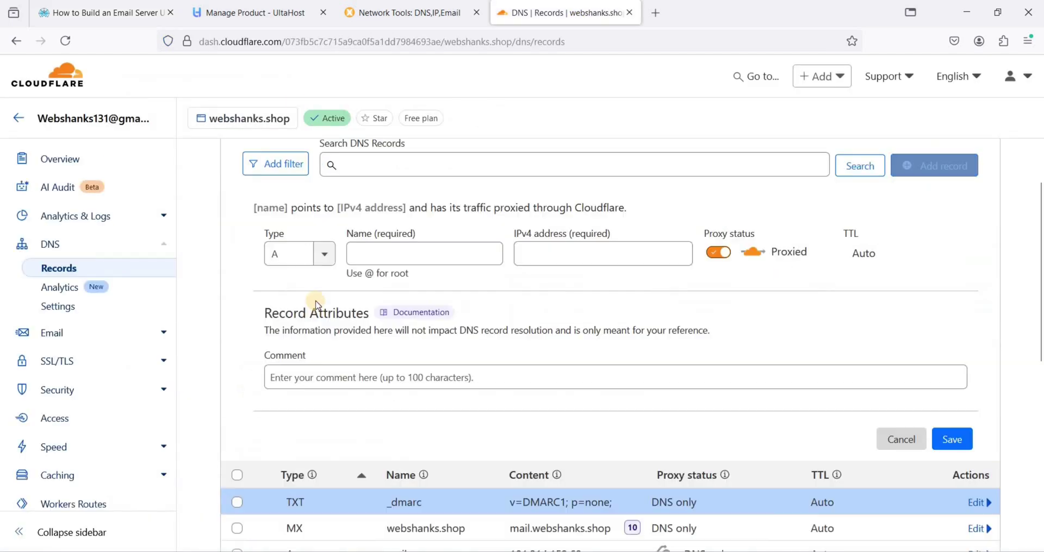
left_click(298, 252)
type("txt")
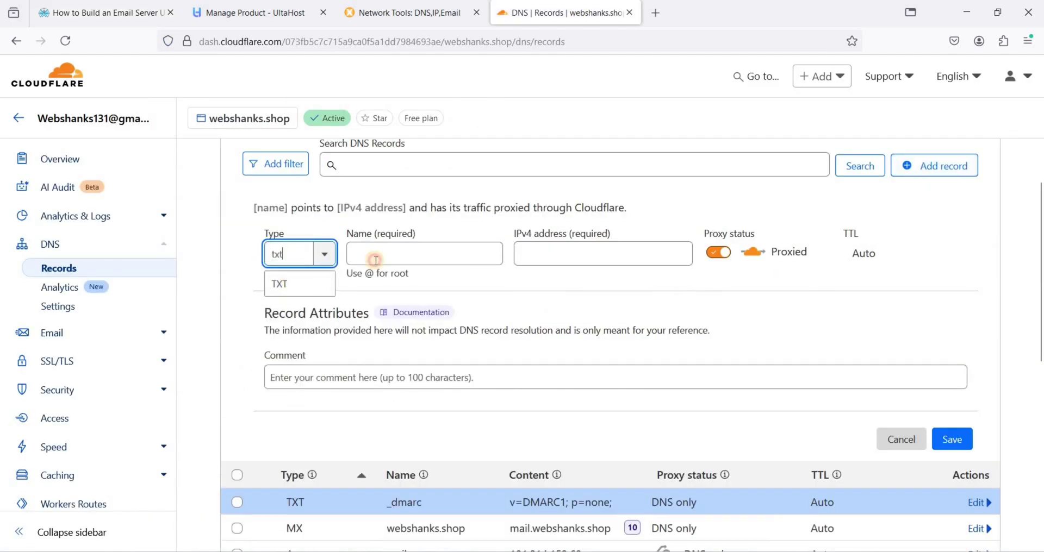
key("Return")
left_click(376, 260)
type("@")
left_click(359, 337)
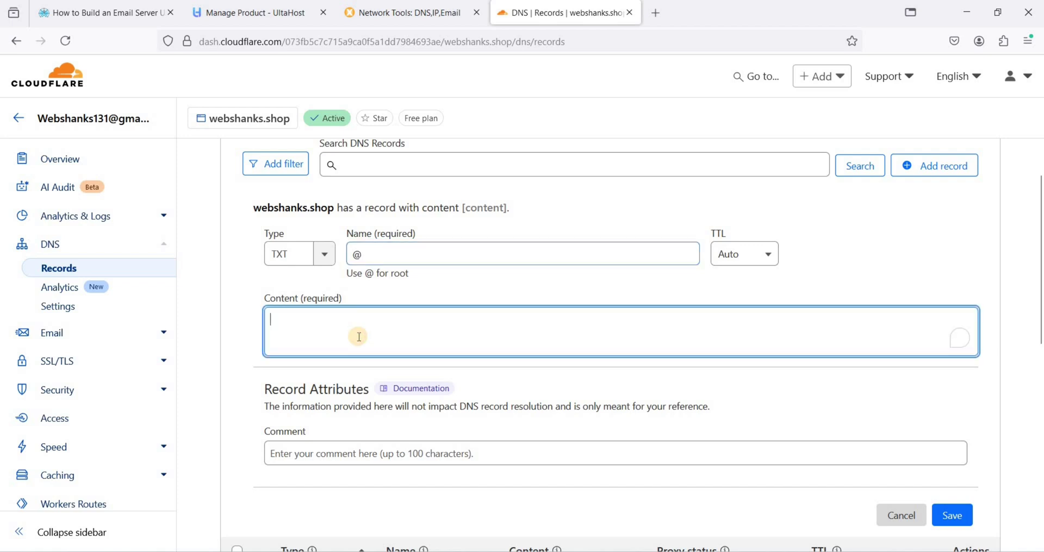
key("ctrl+v")
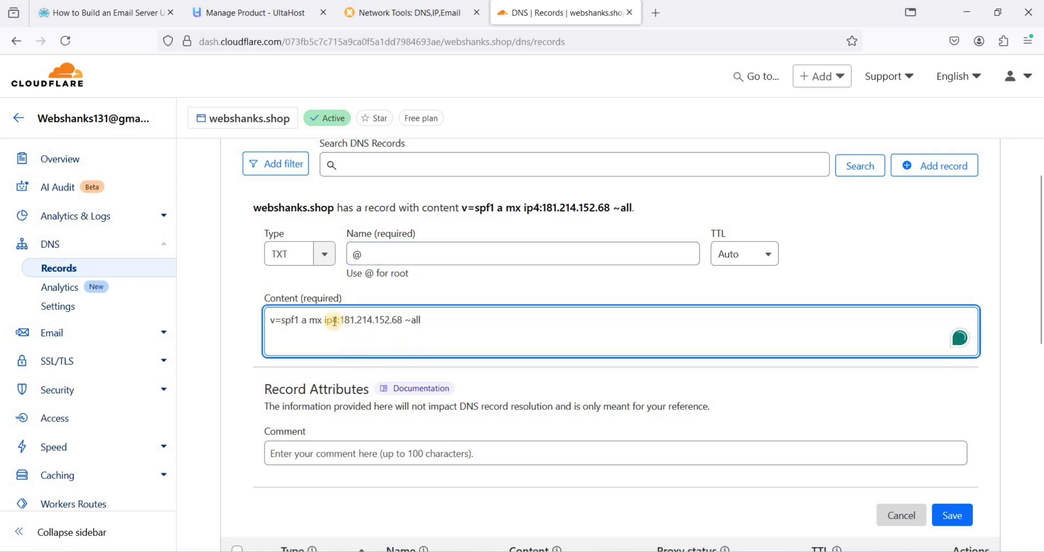
left_click_drag(402, 321, 341, 321)
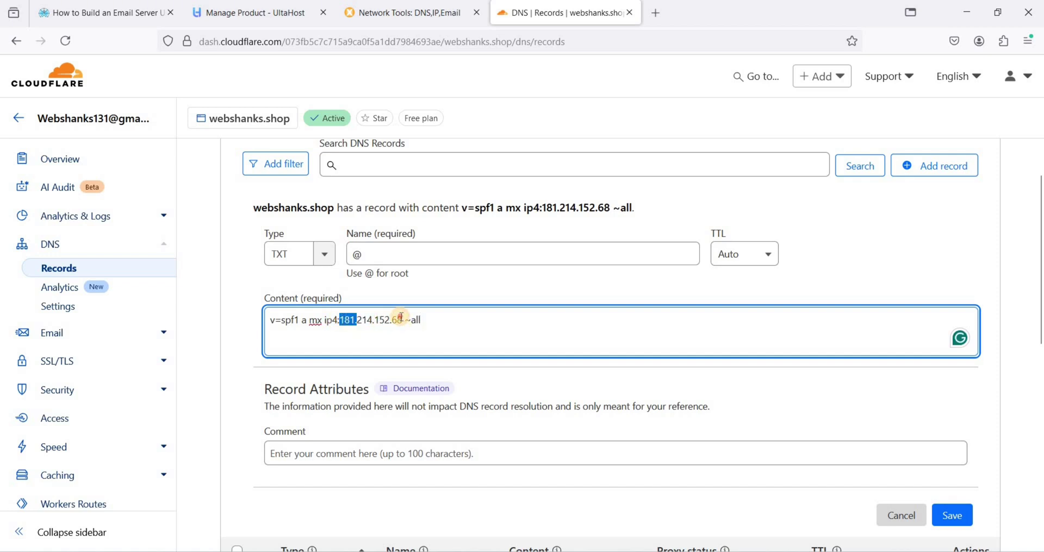
left_click(956, 515)
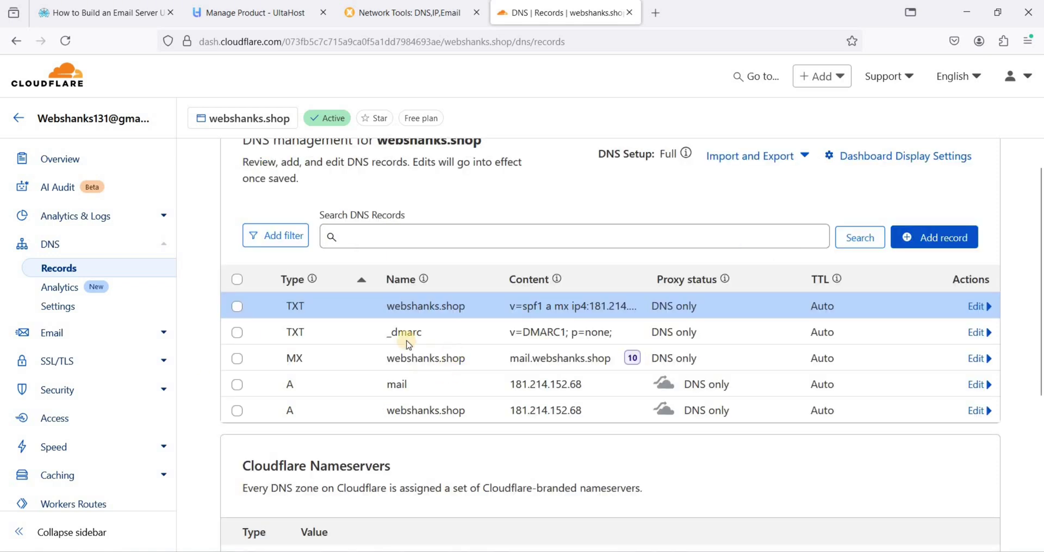
Review the saved DNS records list, then switch to the server terminal
left_click_drag(282, 317, 443, 383)
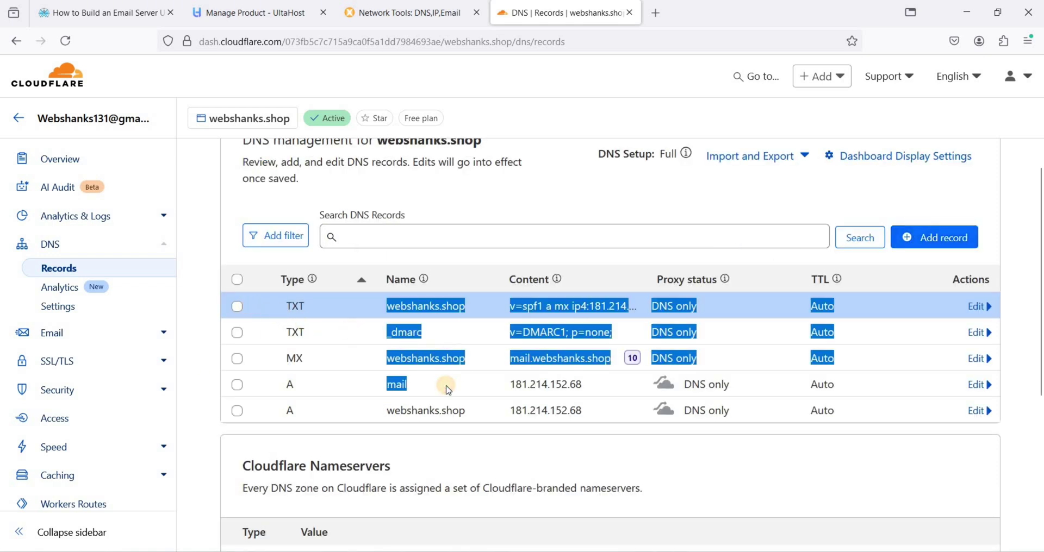
left_click(443, 346)
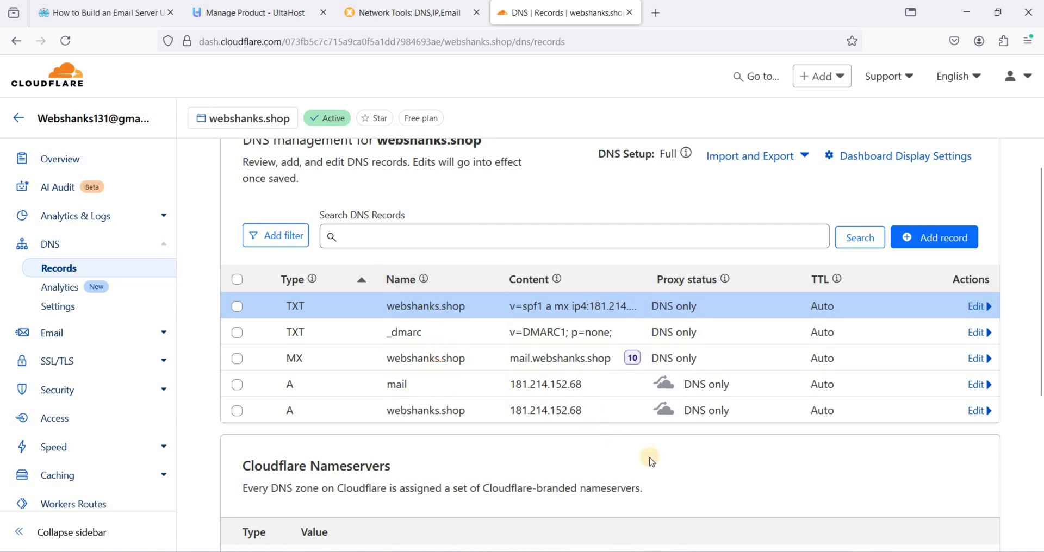
key("alt+Tab")
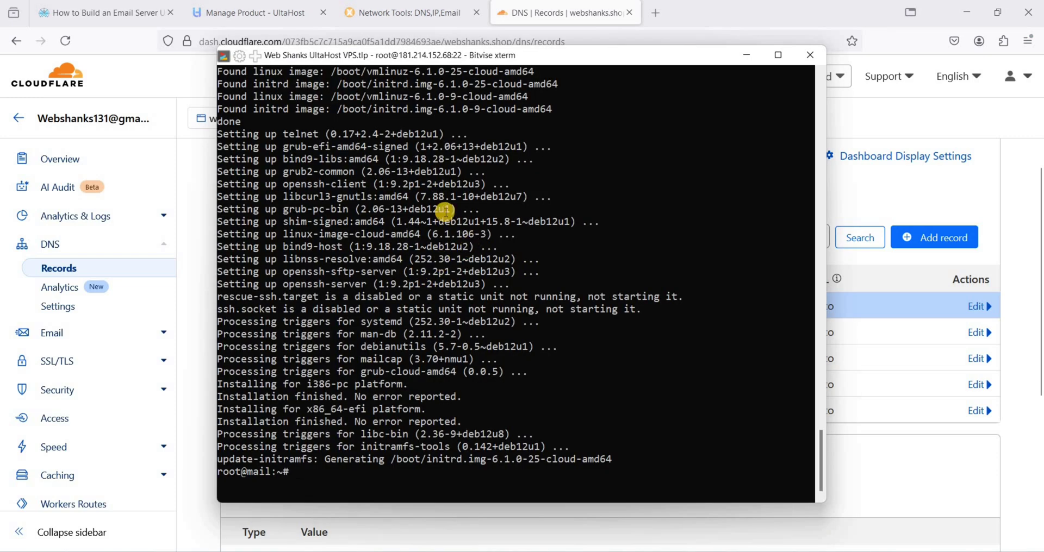
Copy the Virtualmin install command from the email server tutorial article
left_click(121, 18)
scroll(429, 321, "down", 10)
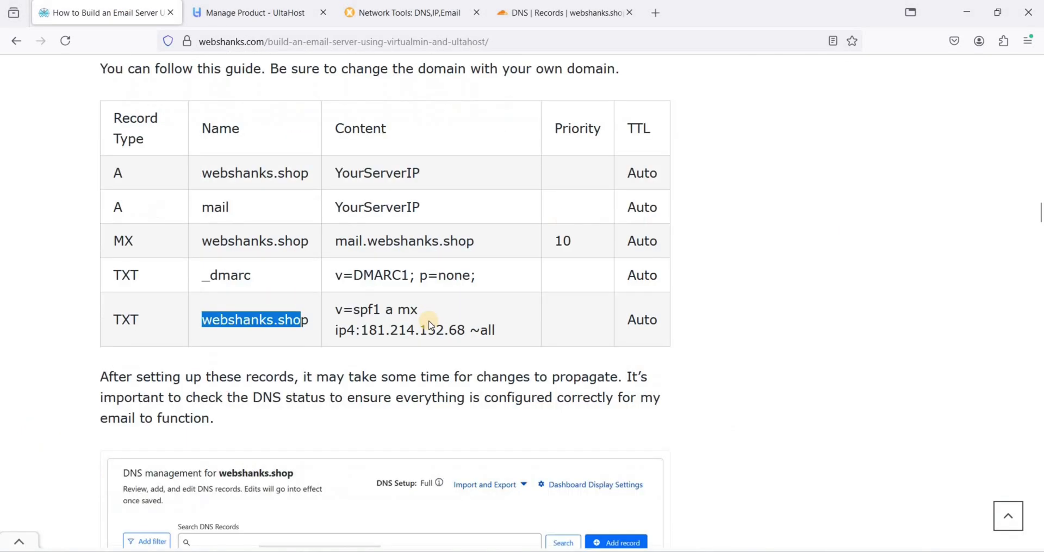
scroll(429, 321, "down", 9)
scroll(412, 319, "up", 3)
left_click_drag(115, 462, 318, 488)
key("ctrl+c")
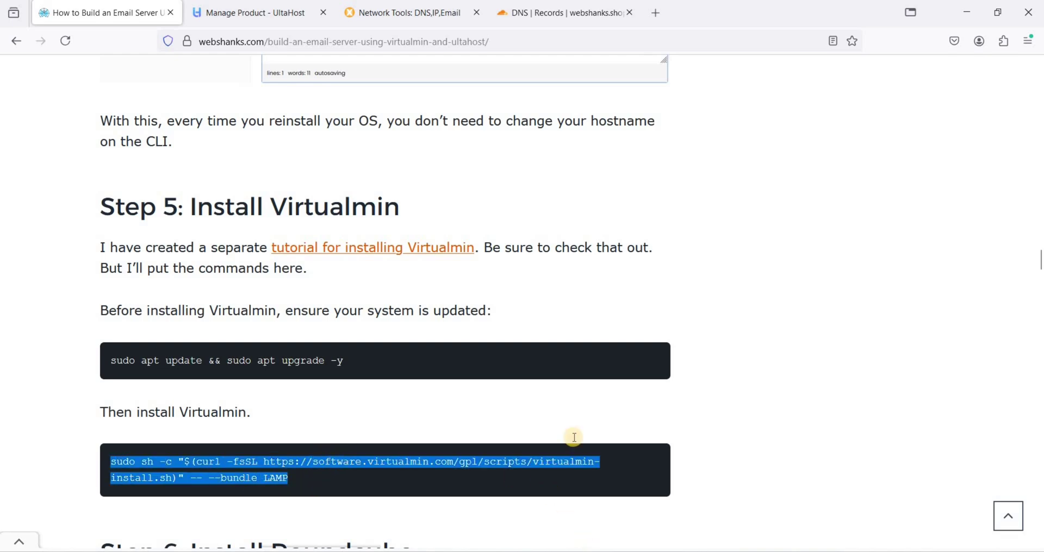
key("alt+Tab")
right_click(474, 386)
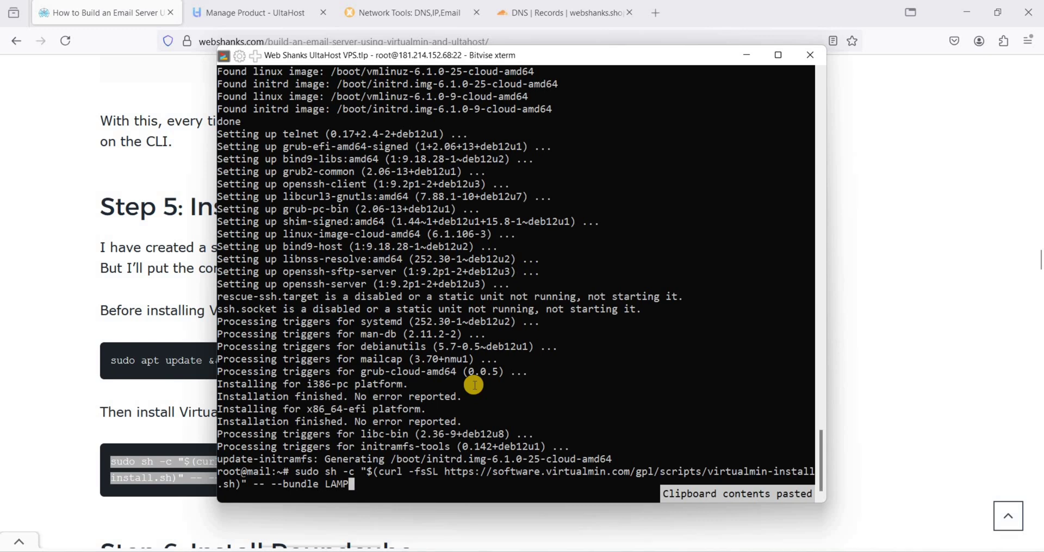
key("Return")
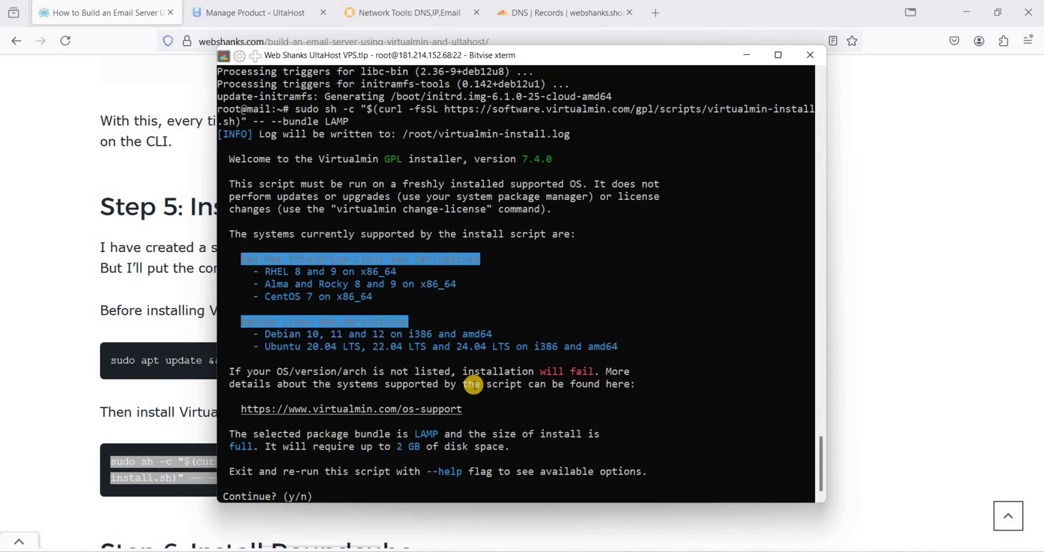
type("y")
key("Return")
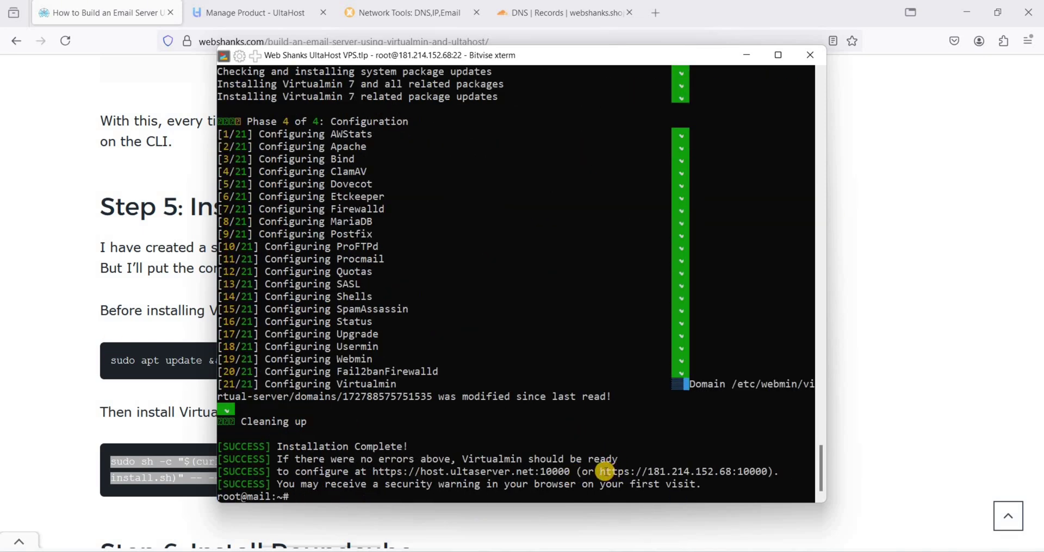
left_click_drag(606, 471, 768, 471)
key("ctrl+c")
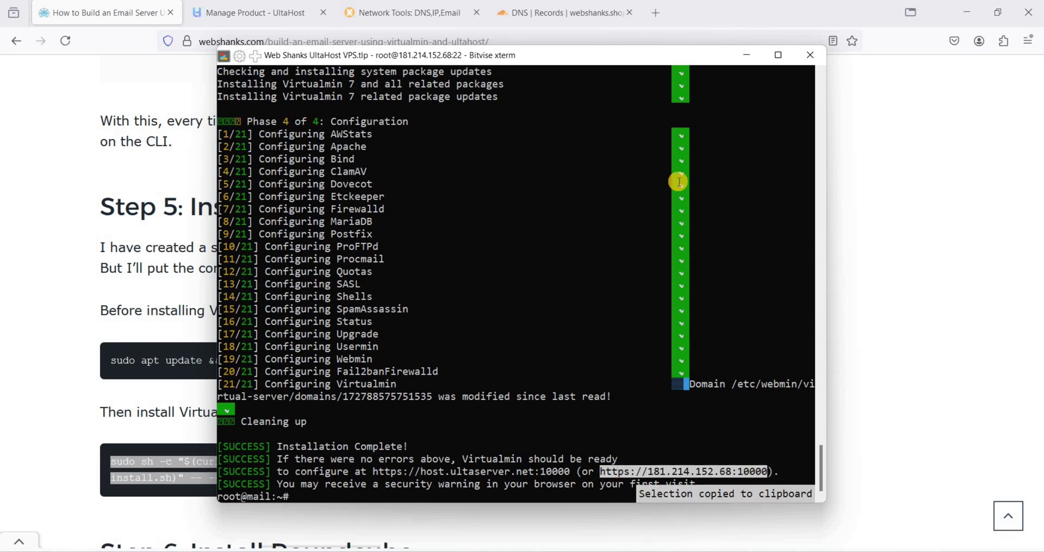
left_click(655, 13)
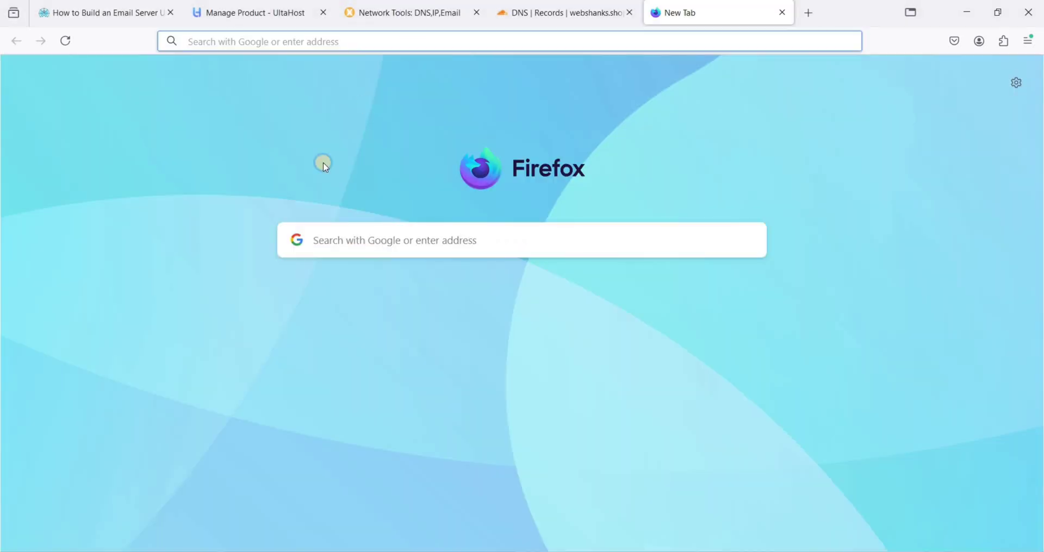
Load 181.214.152.68:10000 in the new tab and expand the certificate warning's Advanced details
right_click(414, 45)
key("ctrl+v")
key("Return")
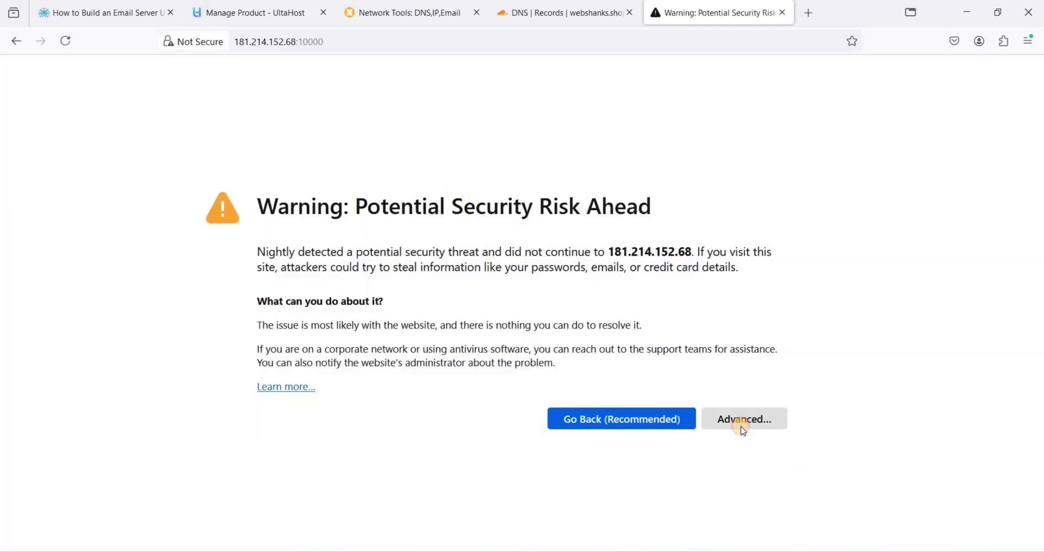
left_click(743, 429)
Accept the certificate risk and sign in as root using the UltaHost server password, with Remember me ticked
left_click(670, 507)
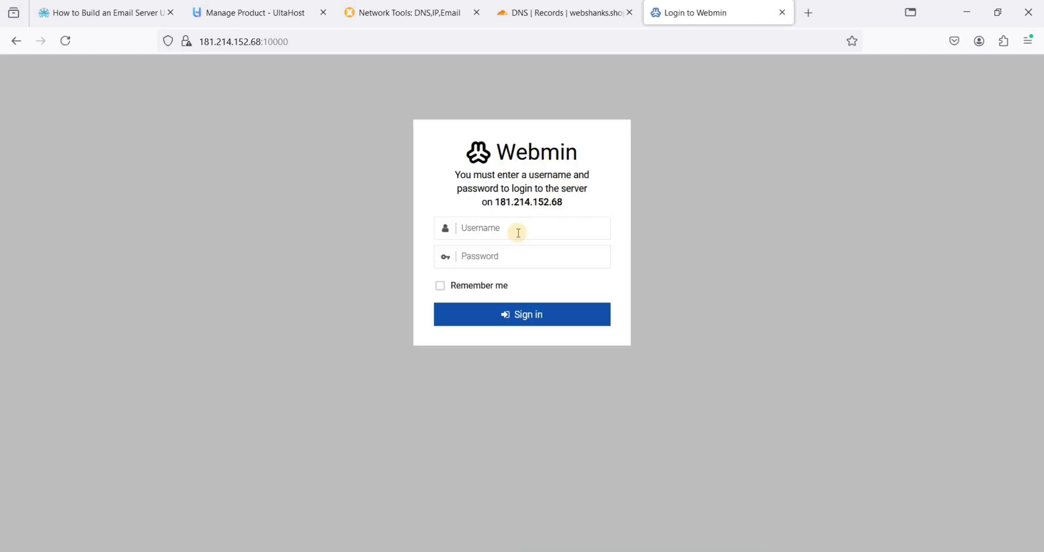
left_click(517, 232)
type("root")
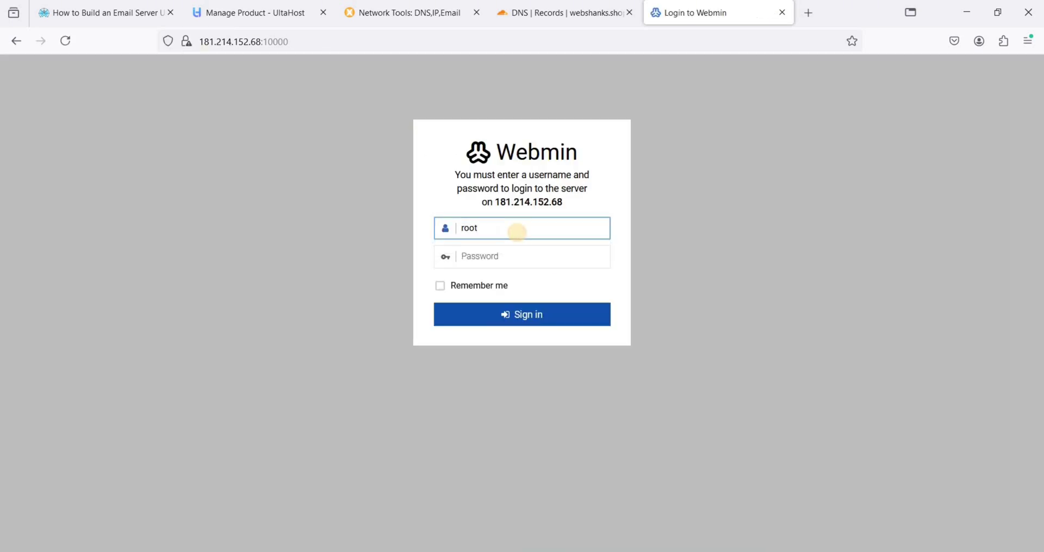
left_click(510, 254)
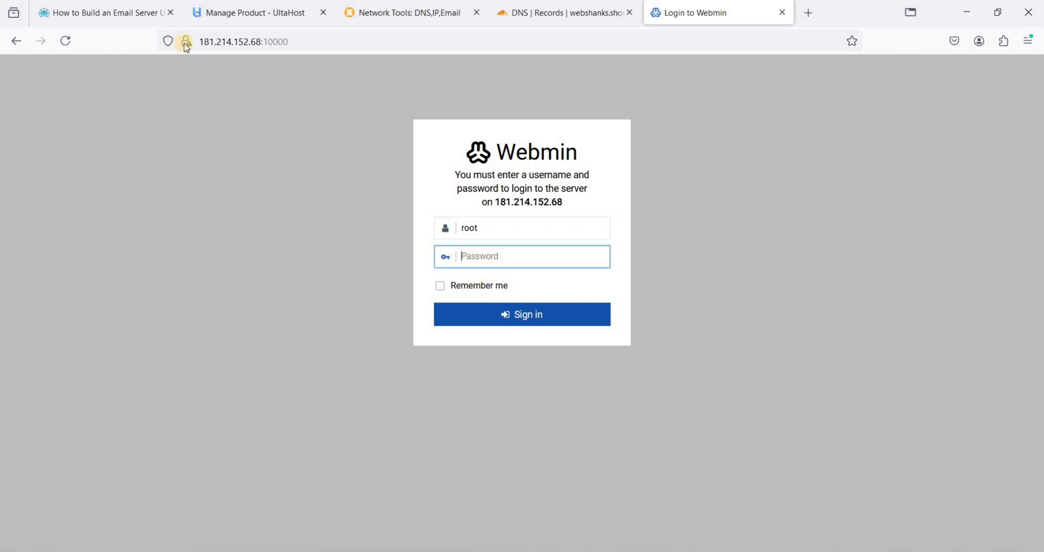
left_click(264, 15)
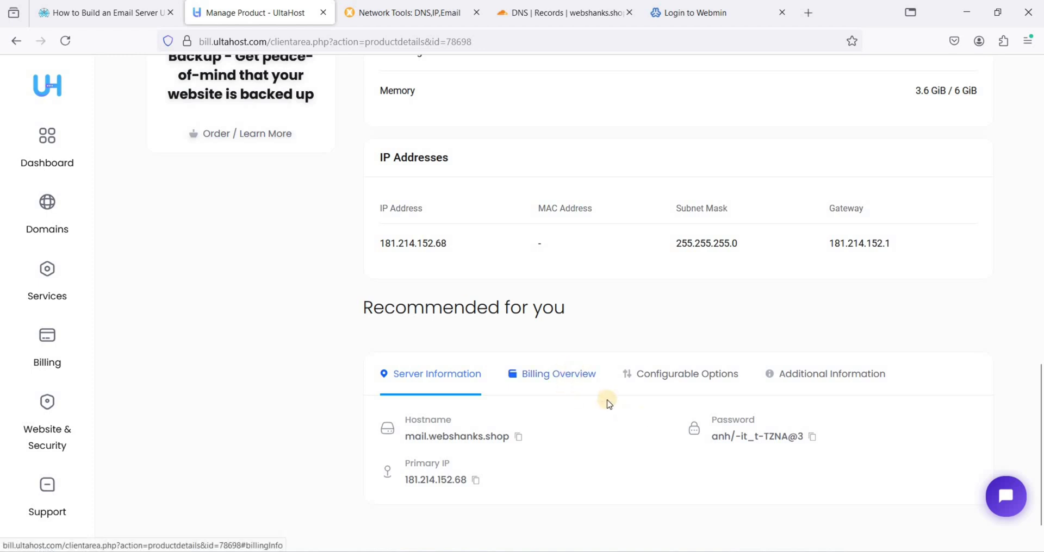
left_click(811, 440)
left_click(689, 13)
key("ctrl+v")
left_click(488, 285)
left_click(514, 316)
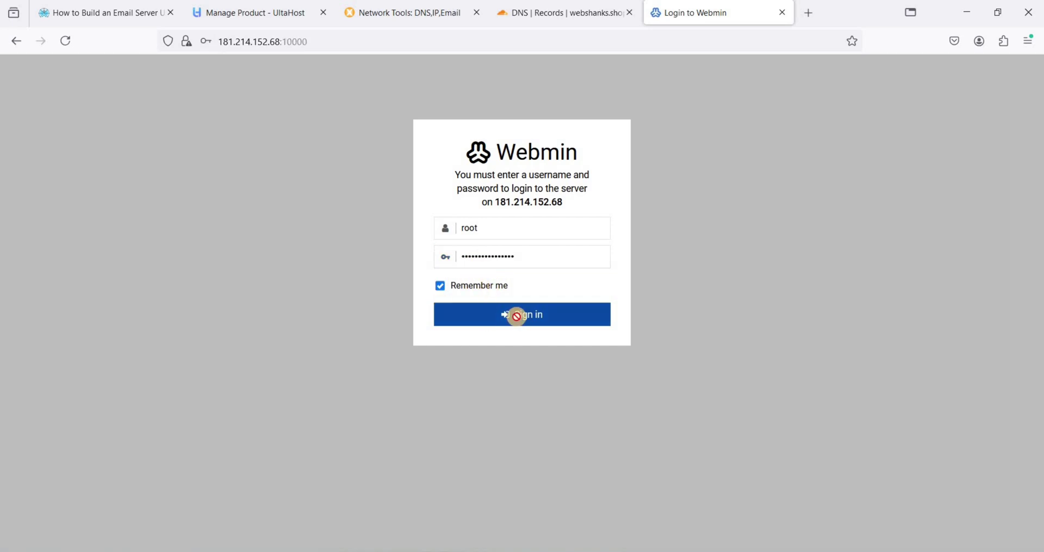
left_click(388, 203)
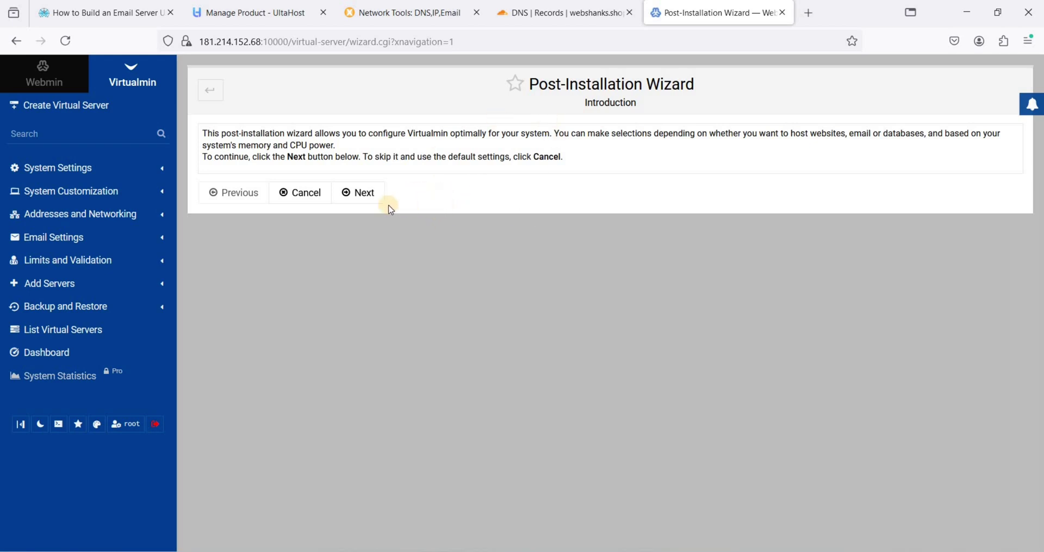
Accept the memory-use defaults and enable ClamAV scanning and the SpamAssassin server filter
left_click(361, 193)
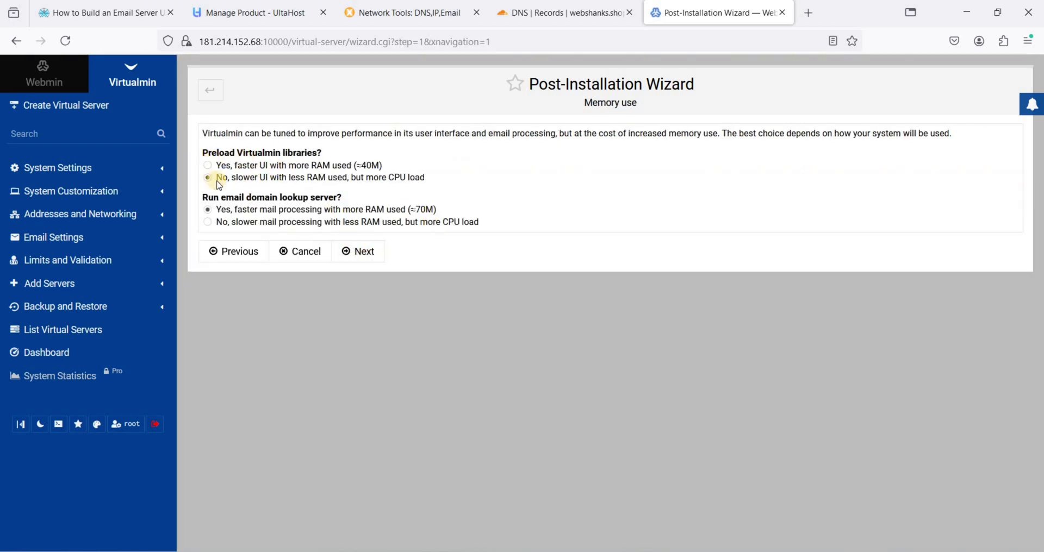
left_click(361, 252)
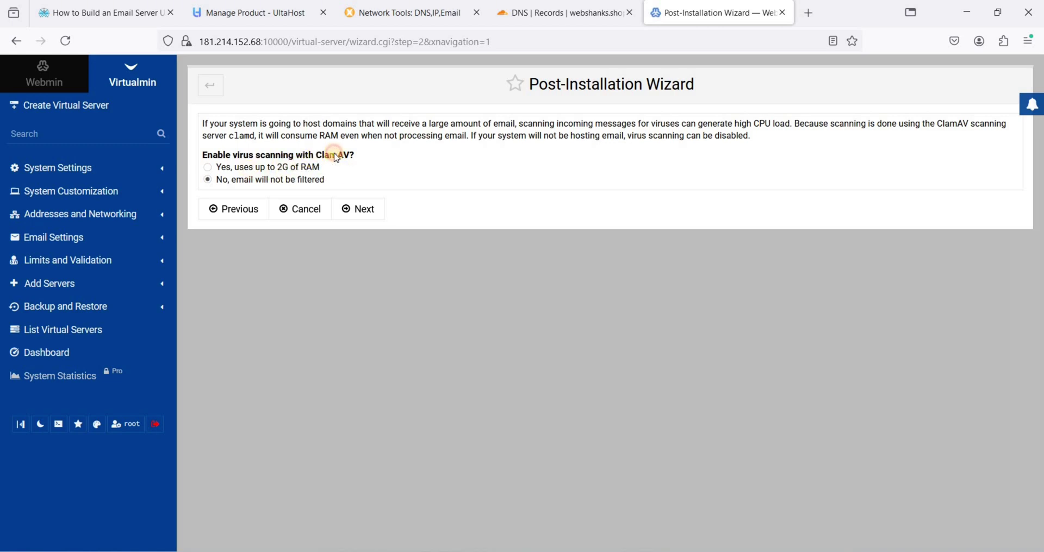
left_click(336, 163)
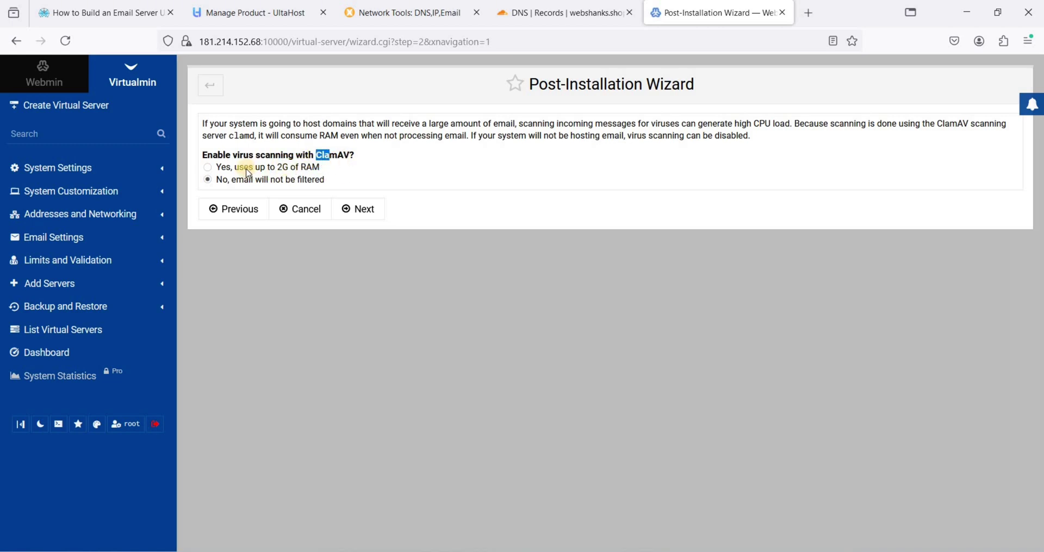
left_click(209, 169)
left_click(362, 208)
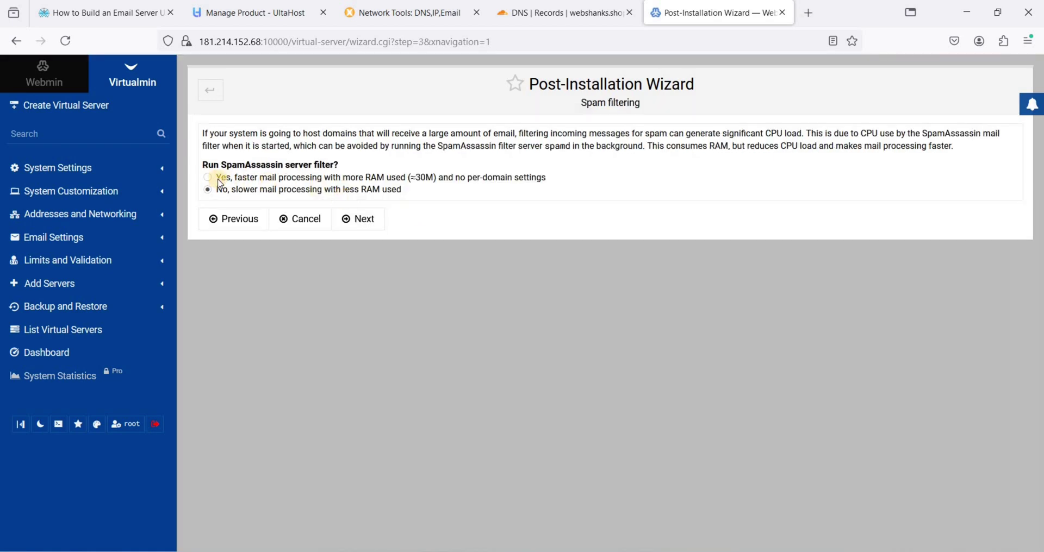
left_click(208, 178)
left_click(360, 219)
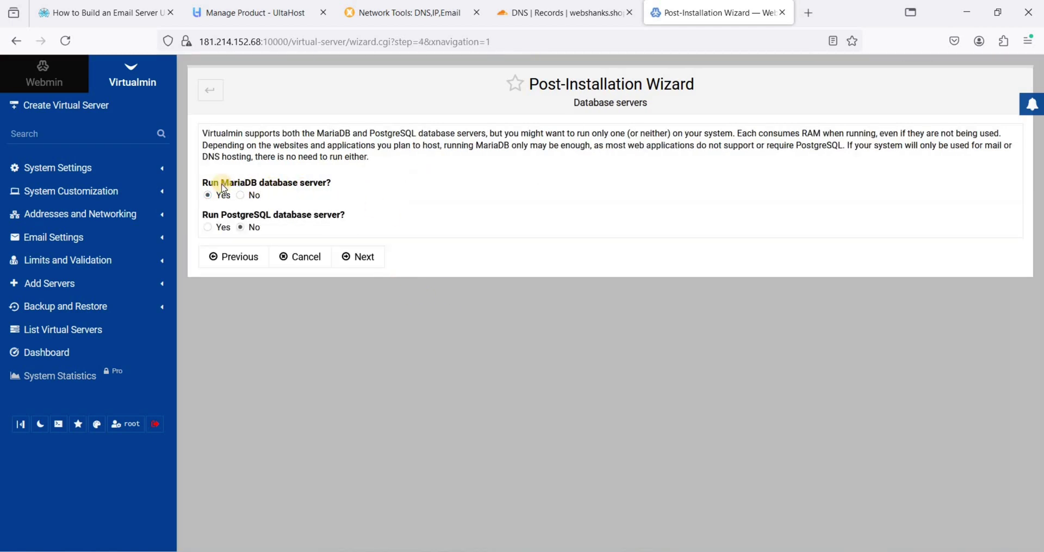
Keep MariaDB only with its generated password and skip the nameserver resolvability check
left_click_drag(229, 184, 258, 184)
left_click(380, 259)
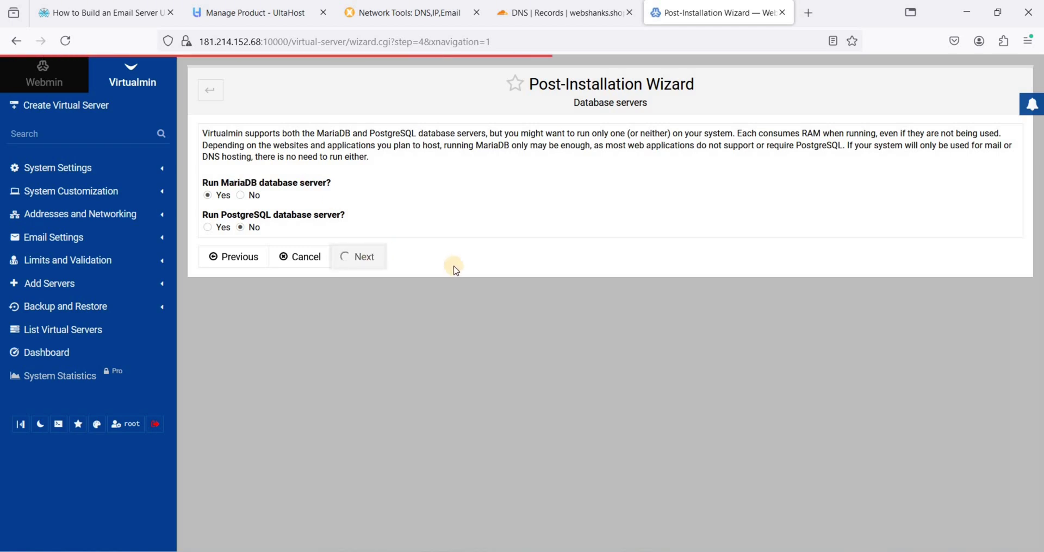
key("ctrl+a")
left_click(293, 176)
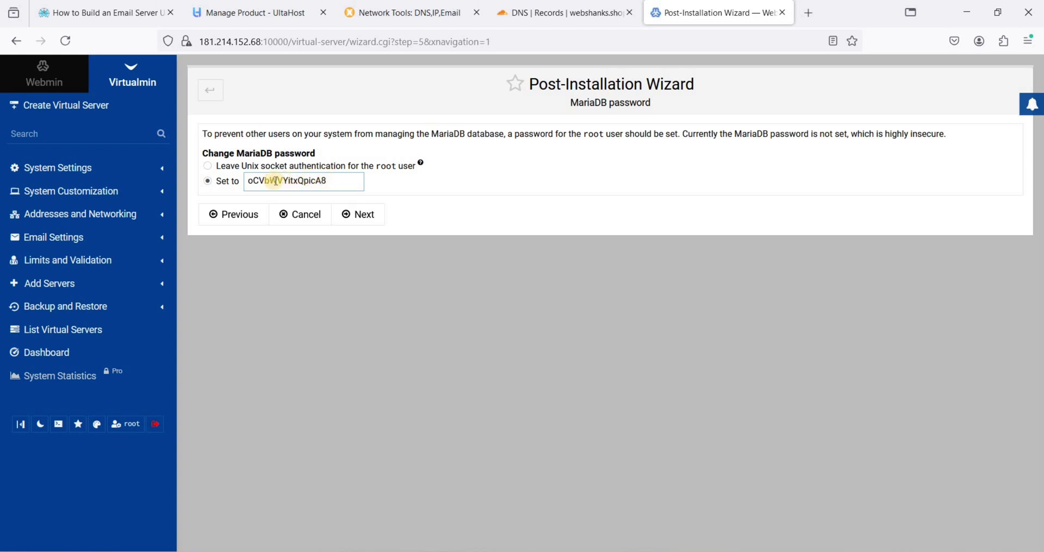
left_click(361, 212)
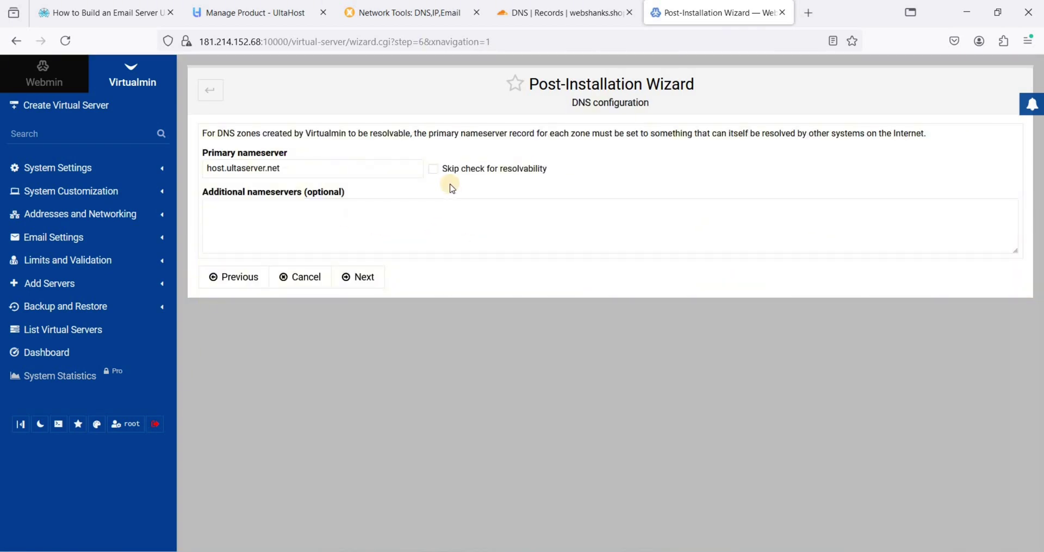
left_click(435, 169)
left_click(360, 277)
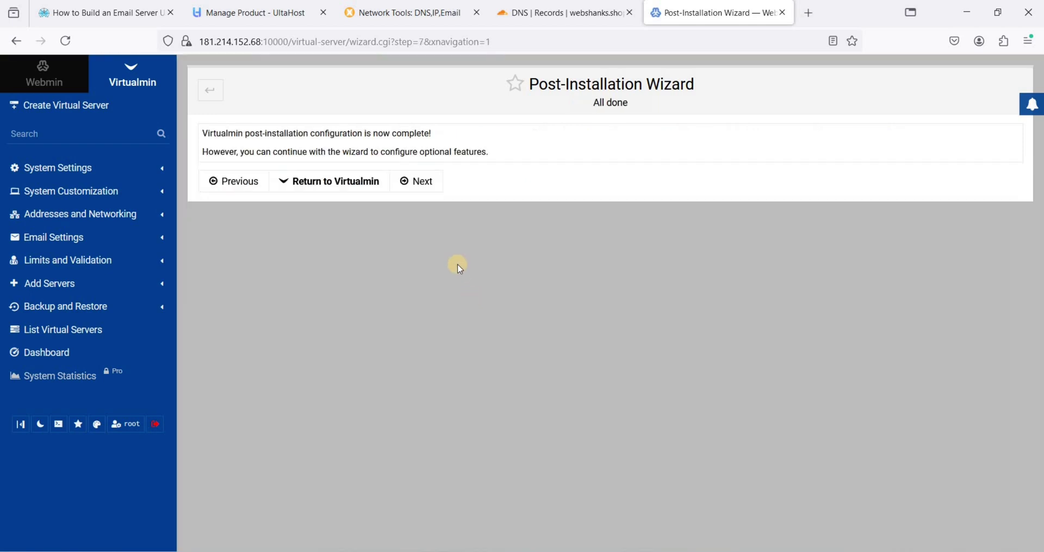
Keep 'Only store hashed passwords' and choose 'Keep MariaDB system defaults' to finish the wizard
left_click(420, 181)
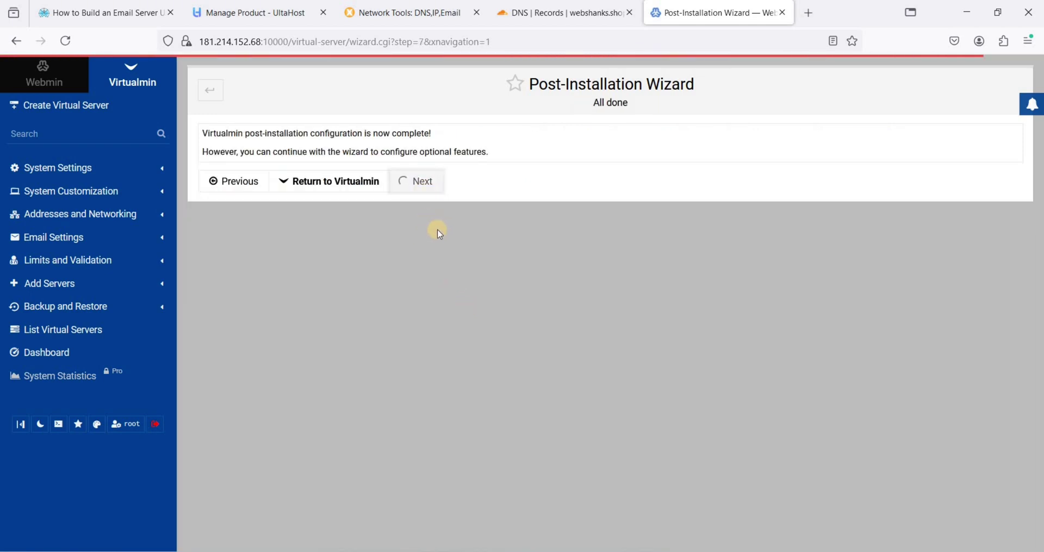
double_click(271, 202)
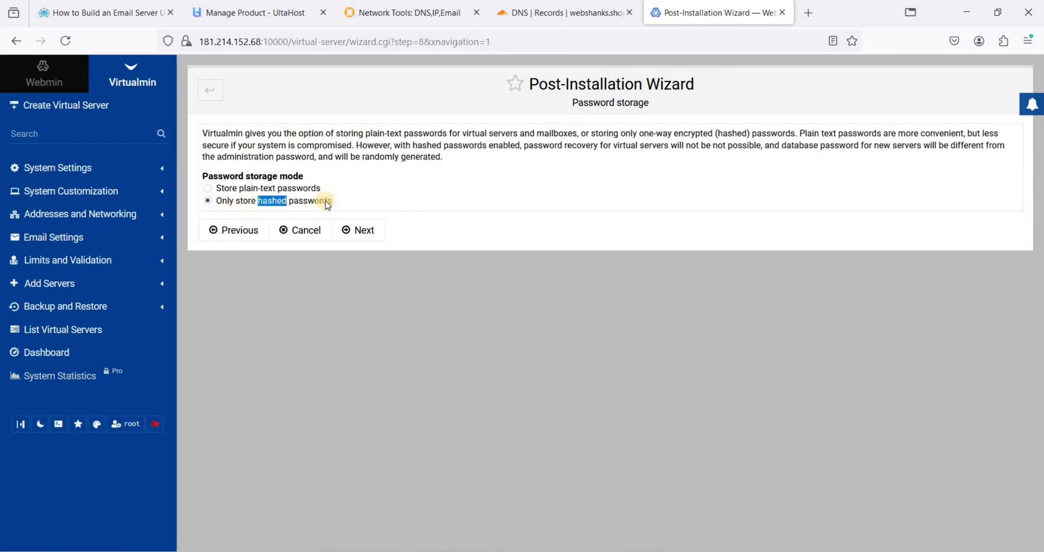
left_click_drag(253, 202, 316, 202)
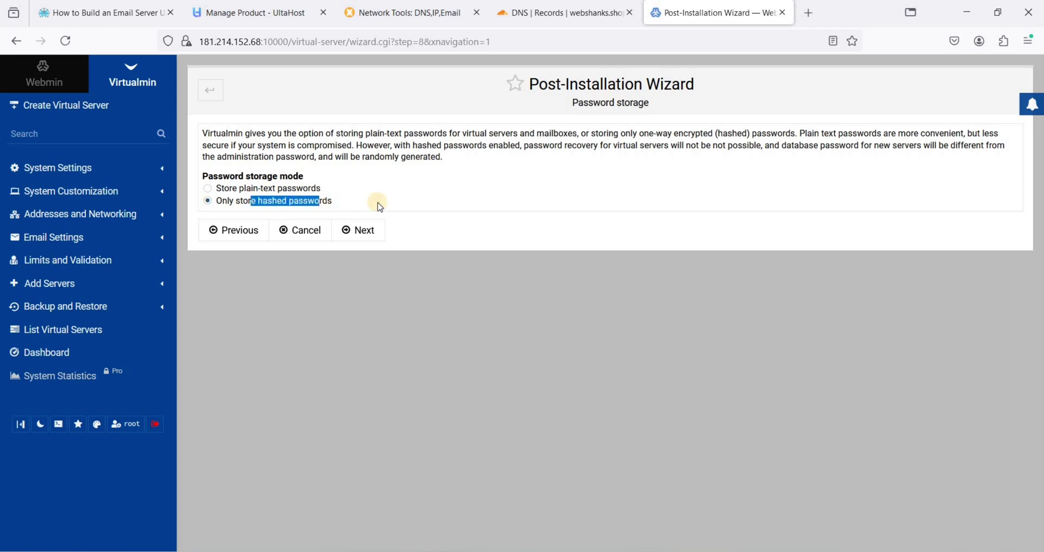
left_click(361, 229)
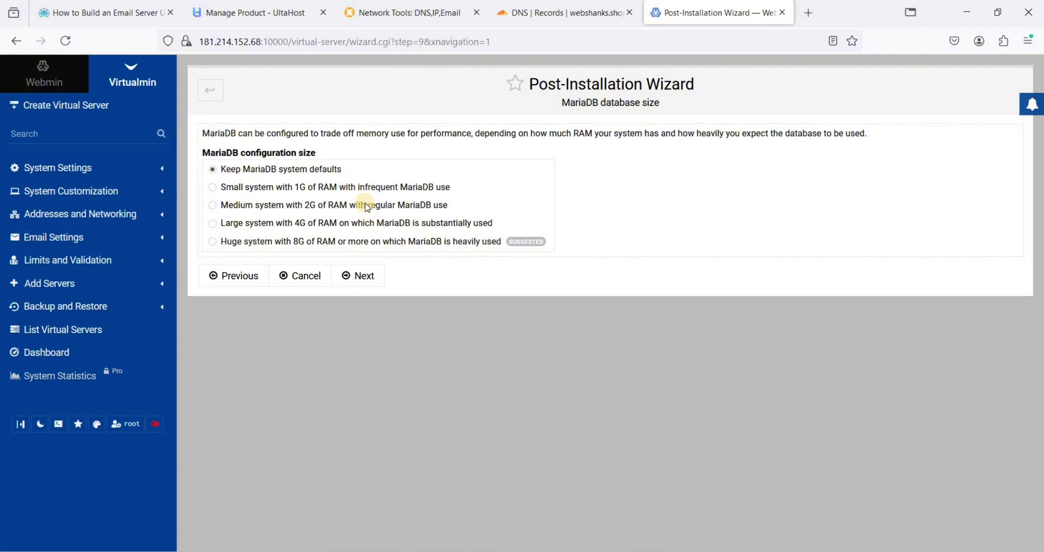
left_click_drag(319, 170, 299, 170)
left_click(305, 224)
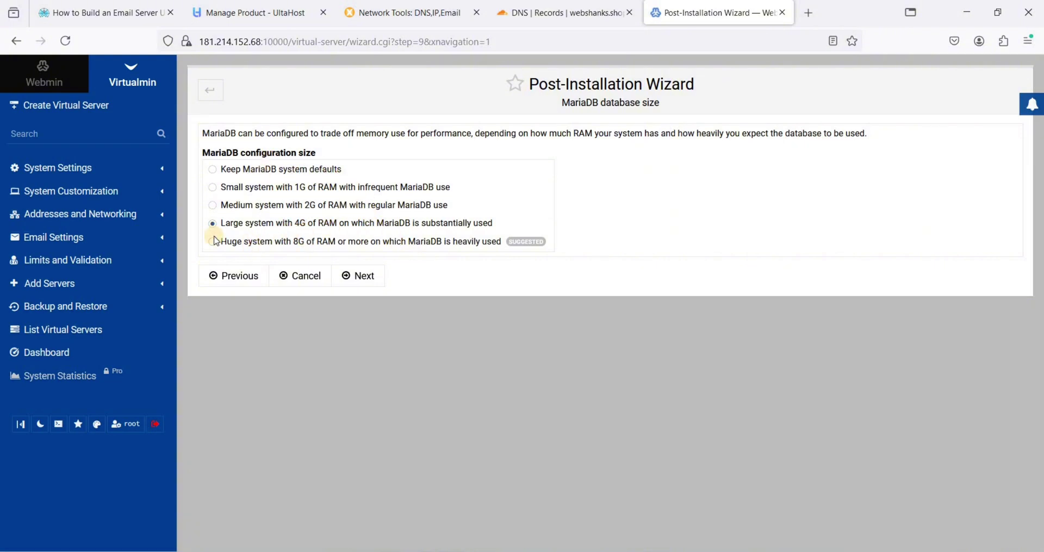
left_click_drag(286, 242, 338, 242)
left_click(317, 245)
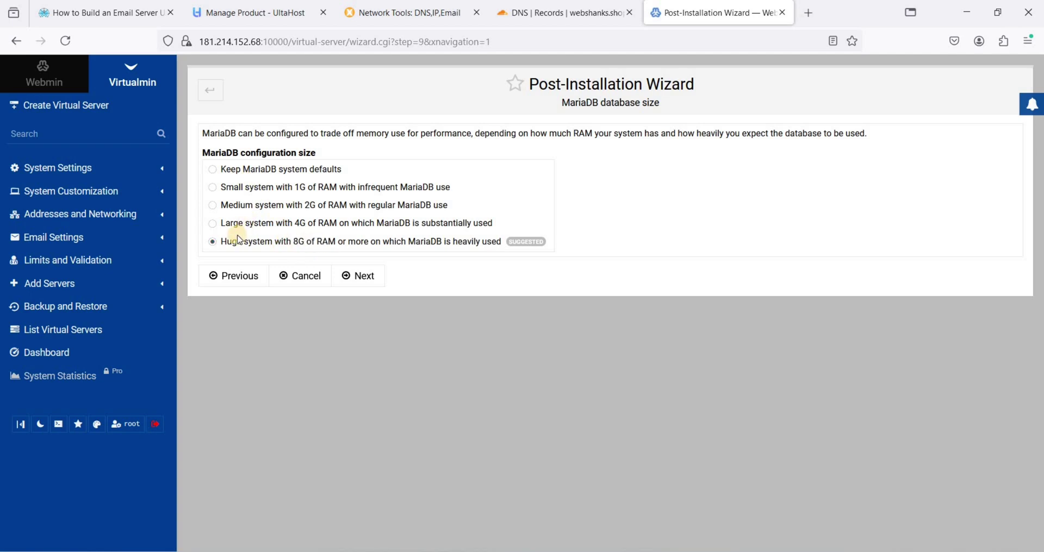
left_click(216, 171)
left_click(360, 276)
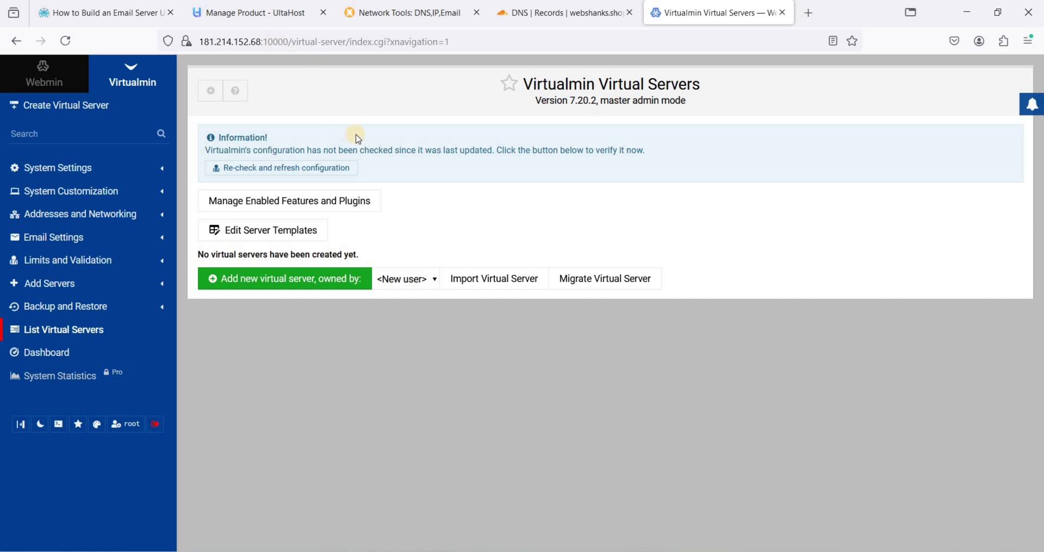
In Webmin's Hostname and DNS Client settings, enter hostname mail.webshanks.shop
left_click(43, 75)
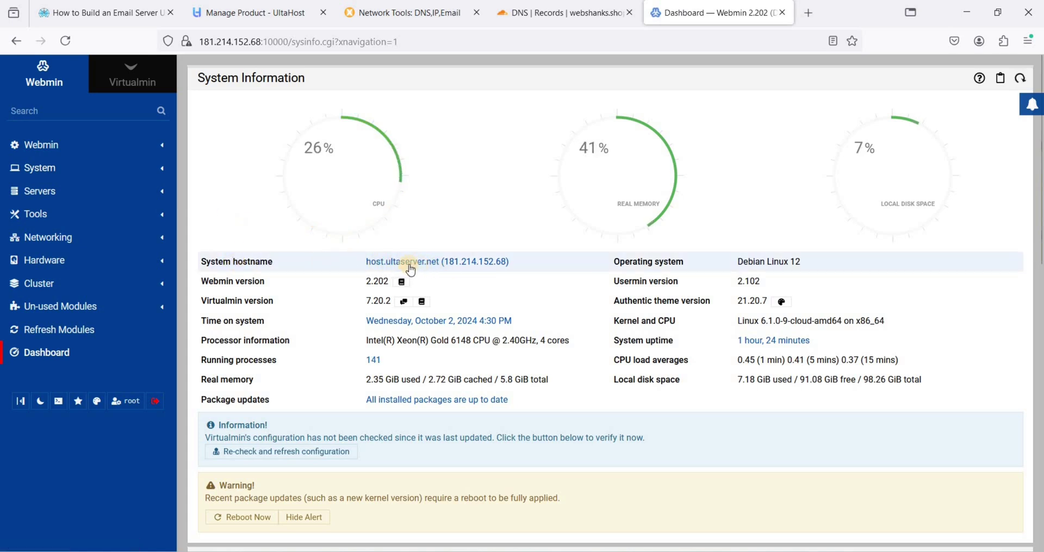
left_click(419, 265)
key("ctrl+a")
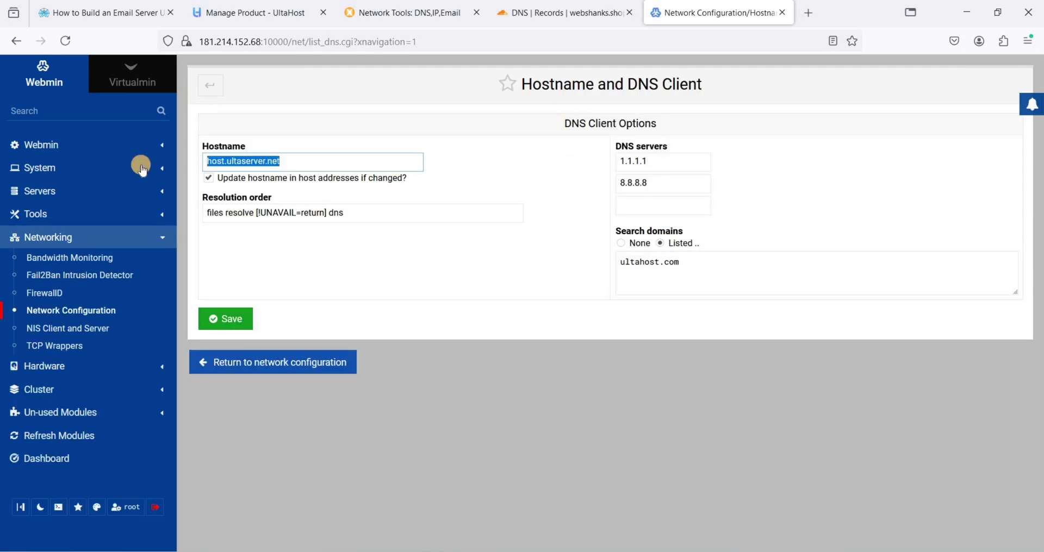
type("mail.")
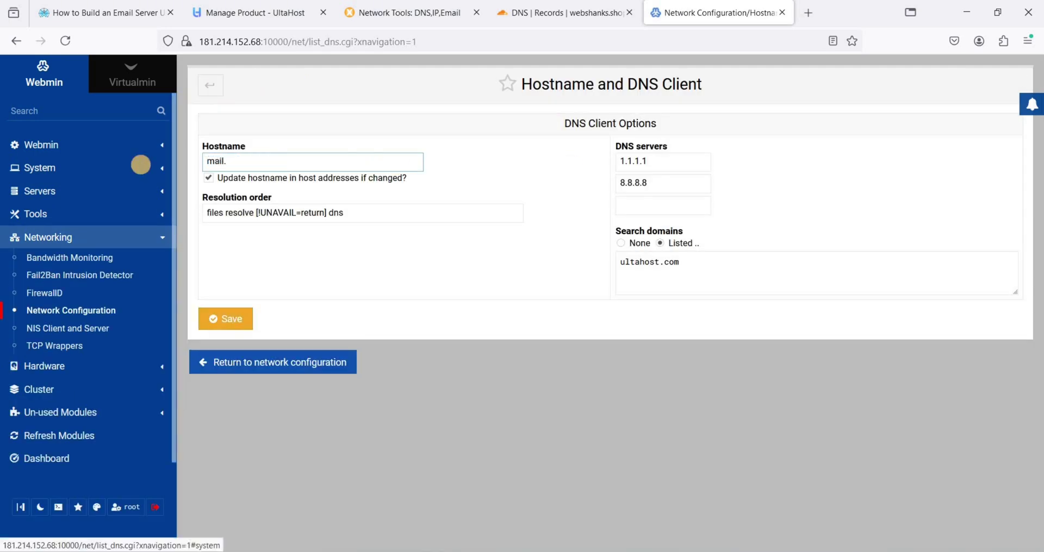
type("webshanks.shop")
Copy 181.214.152.68 from the hosting panel into both DNS server fields and save
left_click(674, 160)
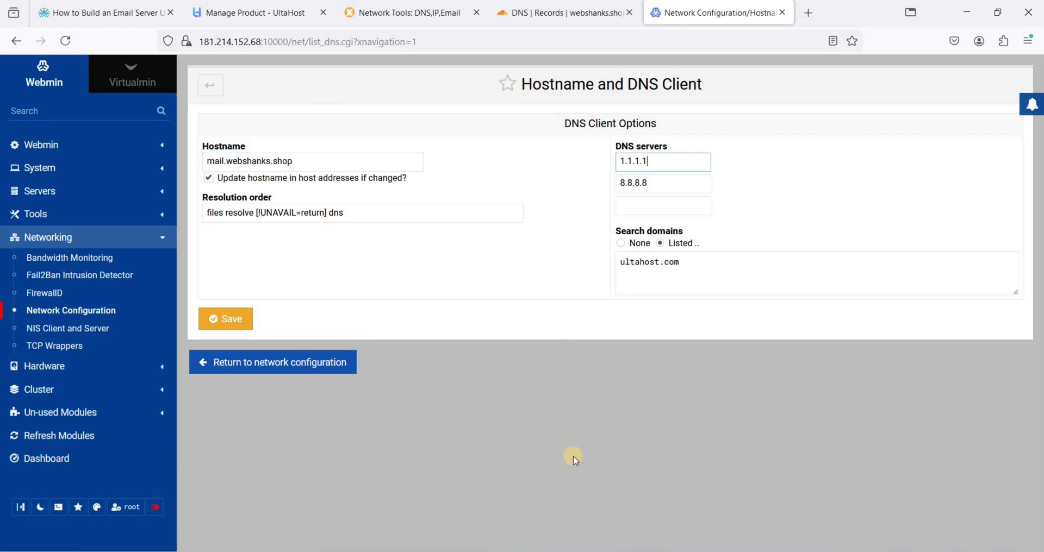
key("ctrl+a")
key("Right")
left_click(228, 21)
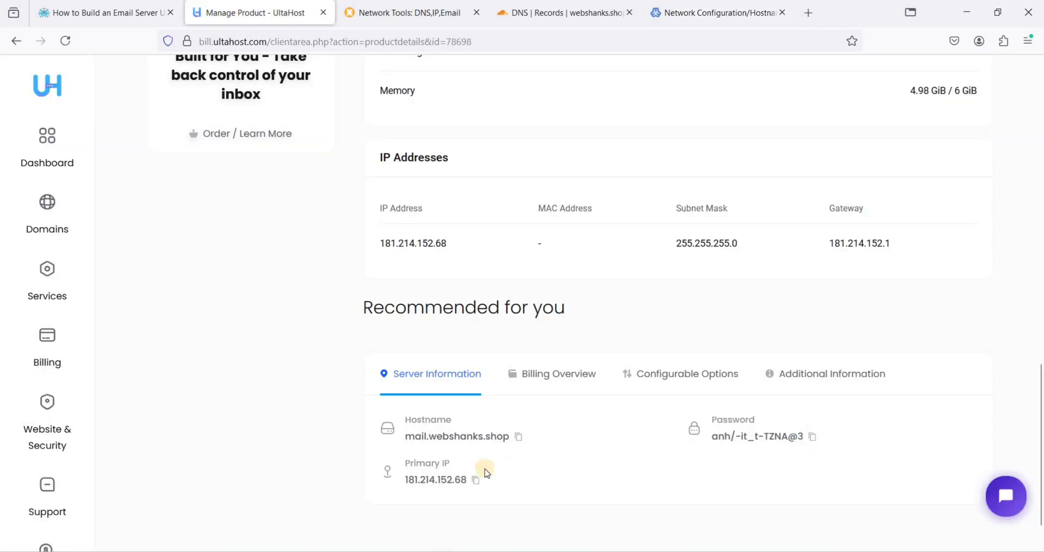
left_click(479, 480)
left_click(686, 23)
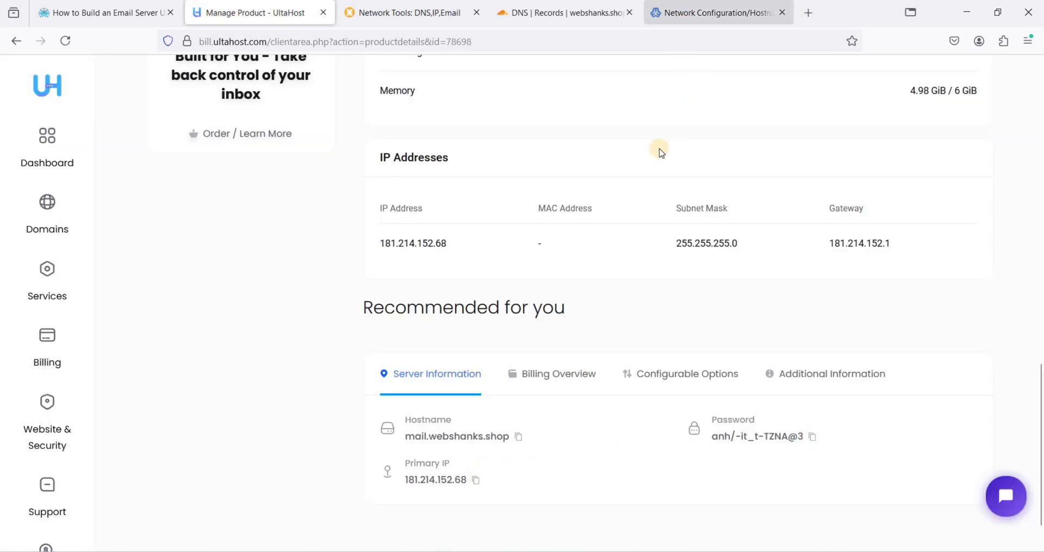
key("ctrl+a")
key("ctrl+v")
key("Tab")
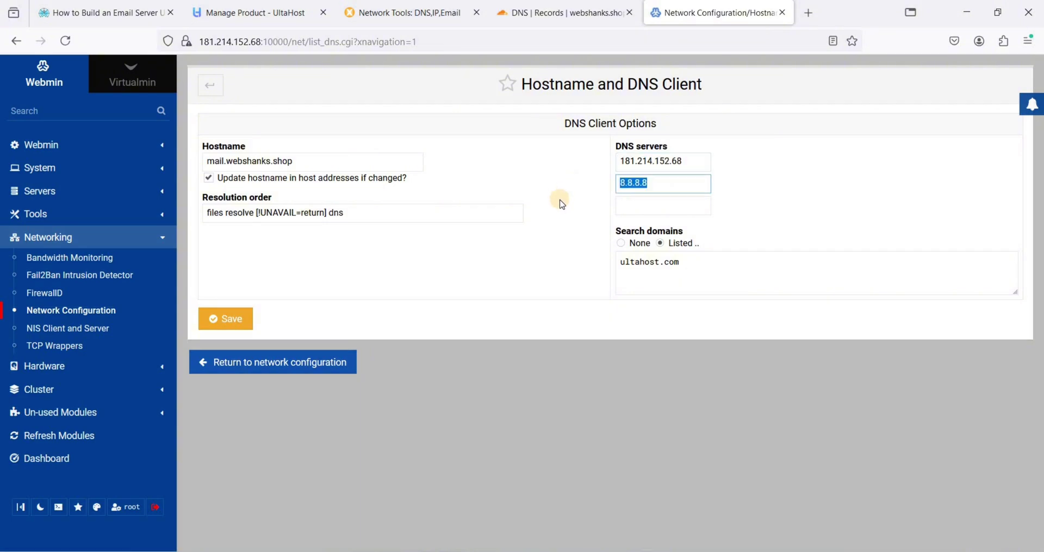
key("ctrl+v")
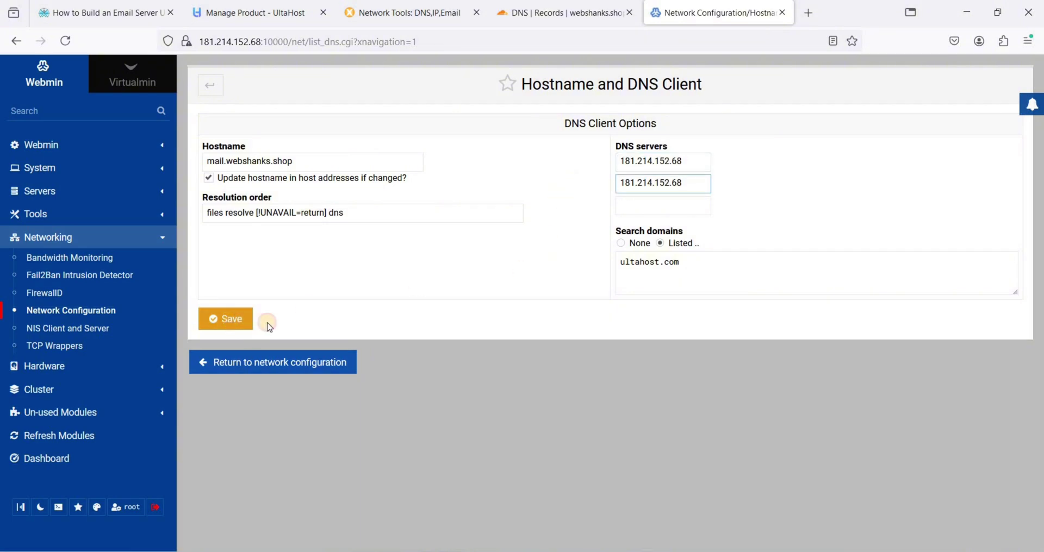
left_click(232, 321)
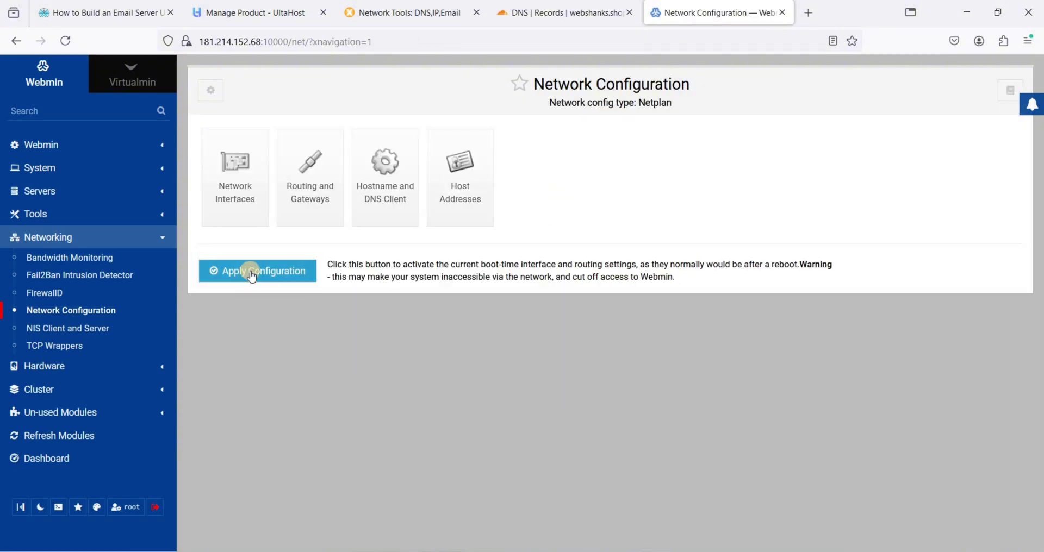
Apply the updated network configuration (hostname mail.webshanks.shop) and return to Virtualmin
left_click(249, 270)
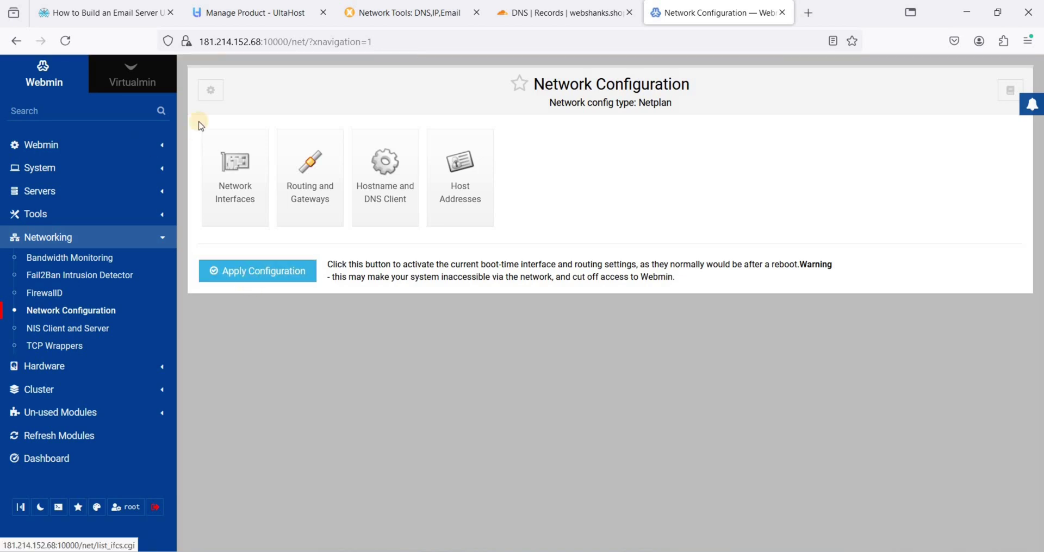
left_click(130, 87)
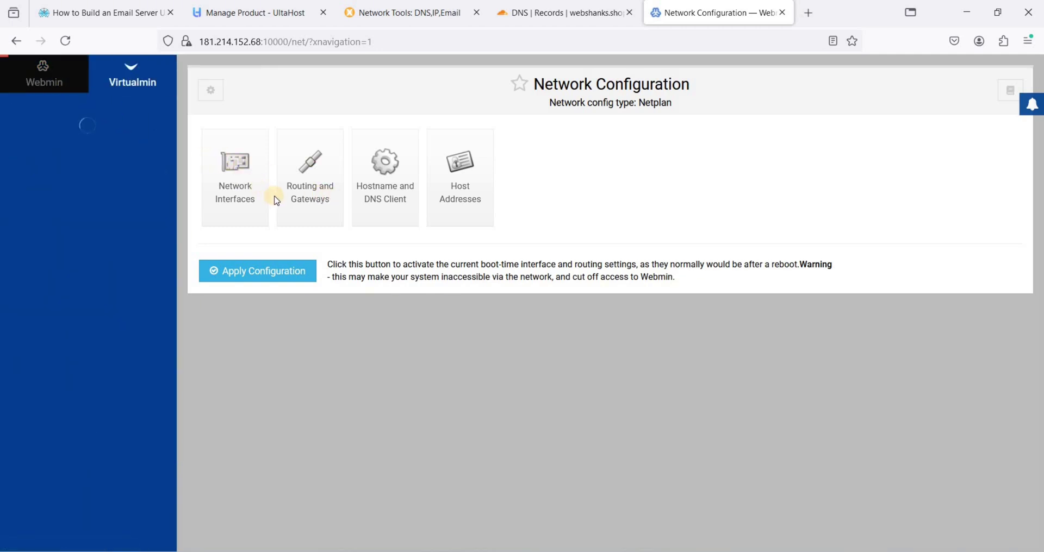
left_click(45, 81)
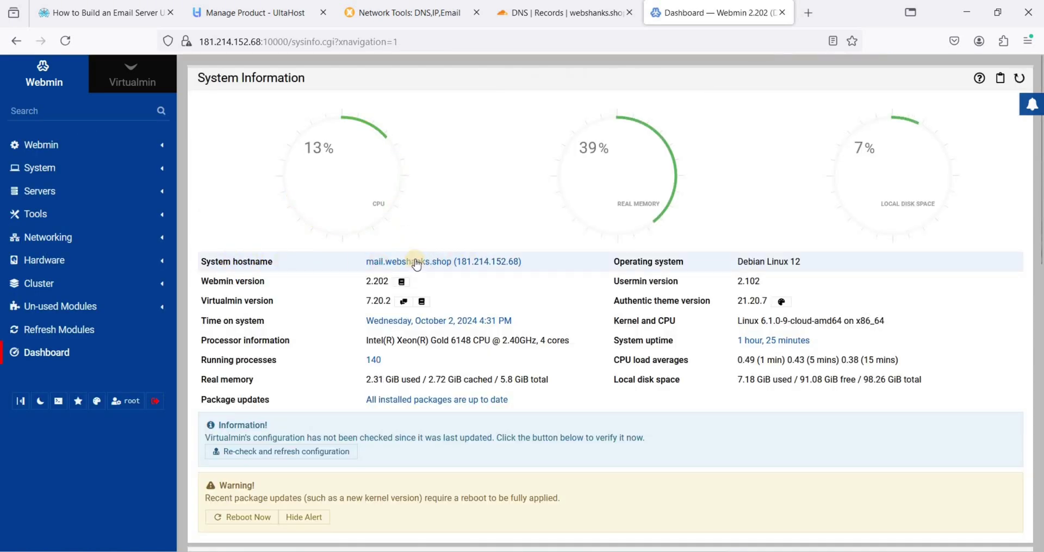
left_click(132, 83)
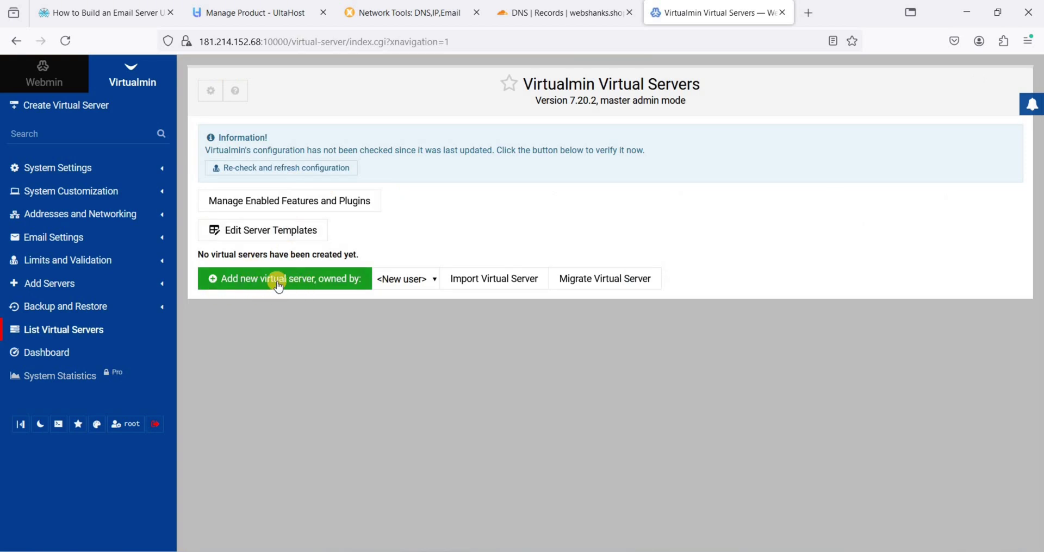
Create the webshanks.shop virtual server with a randomly generated administration password
left_click(333, 278)
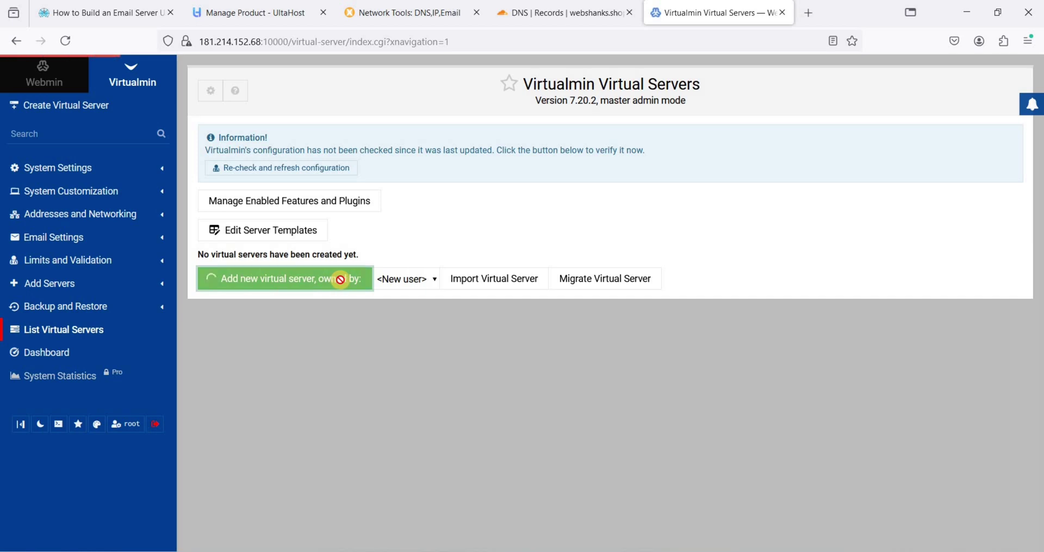
type("websh")
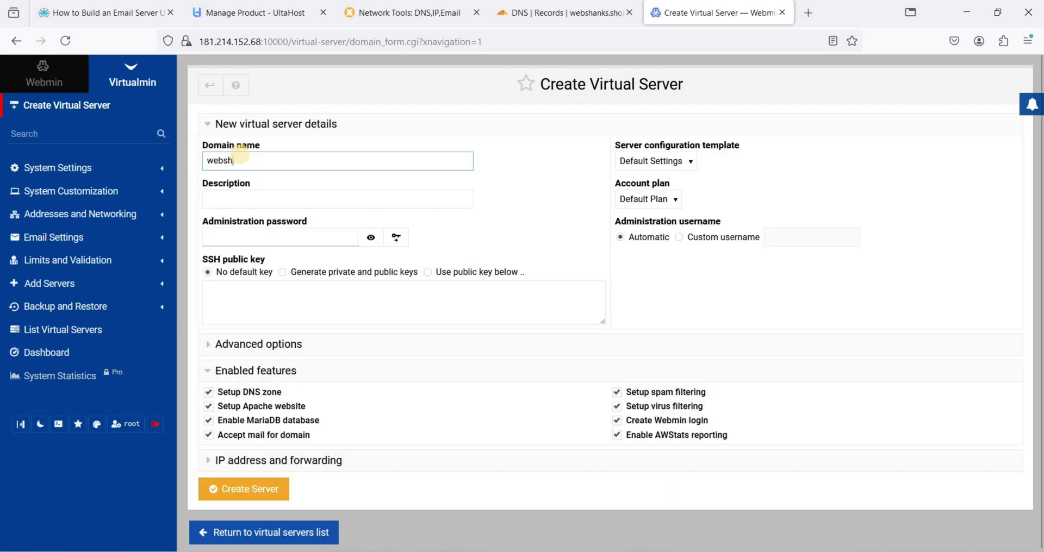
type("anks.shop")
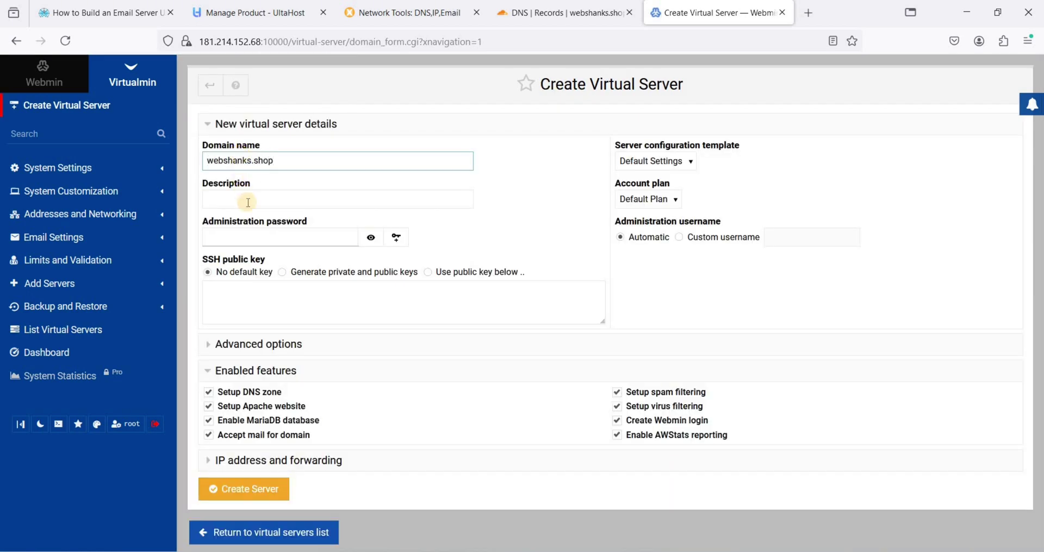
left_click(281, 237)
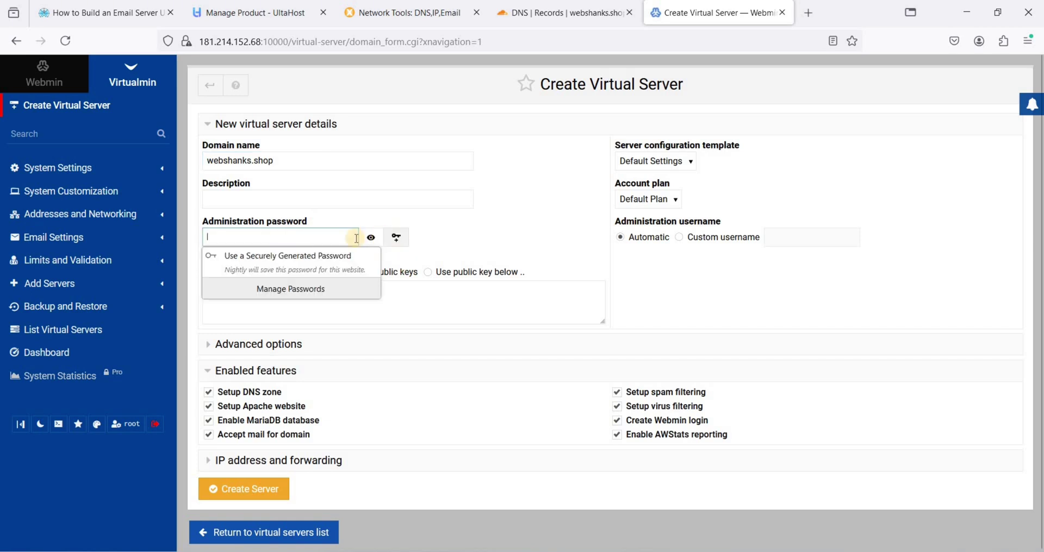
left_click(380, 243)
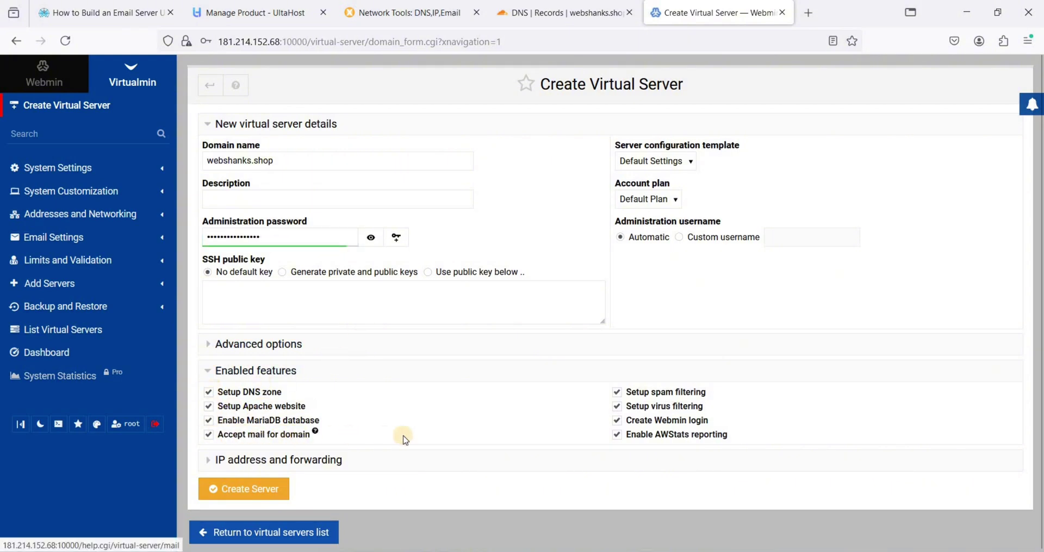
left_click(245, 497)
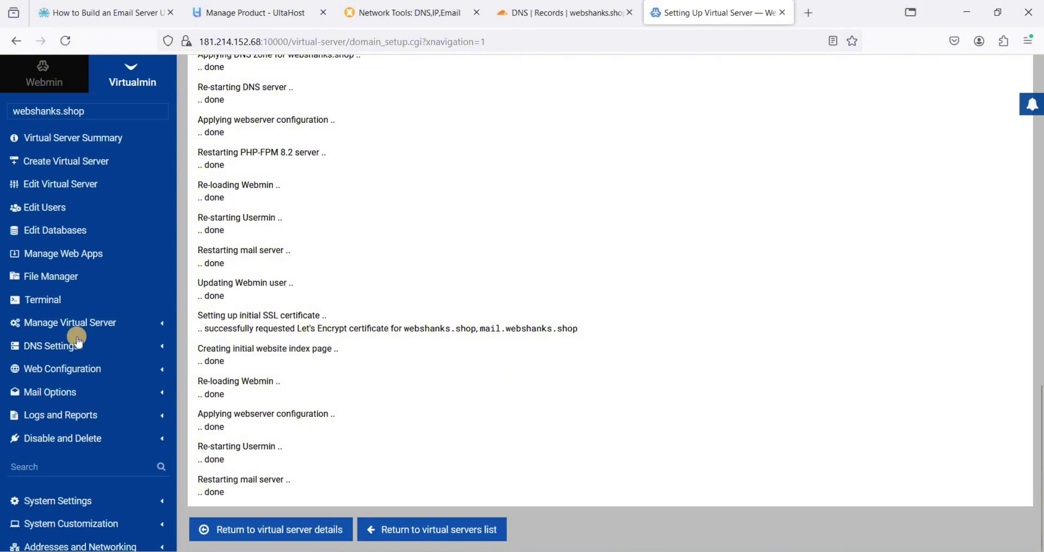
Open the Edit Virtual Server page for webshanks.shop once setup completes
left_click(116, 348)
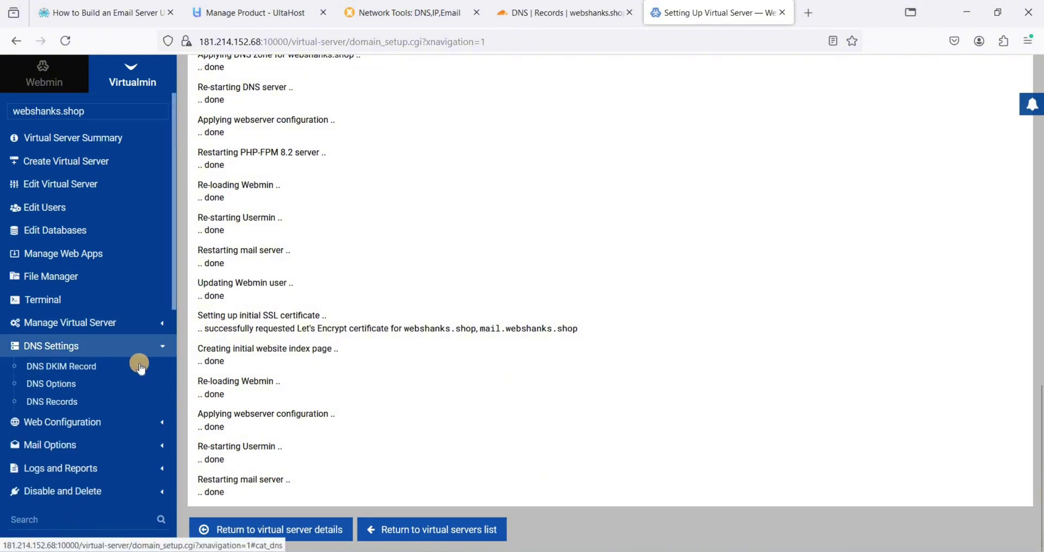
left_click(139, 357)
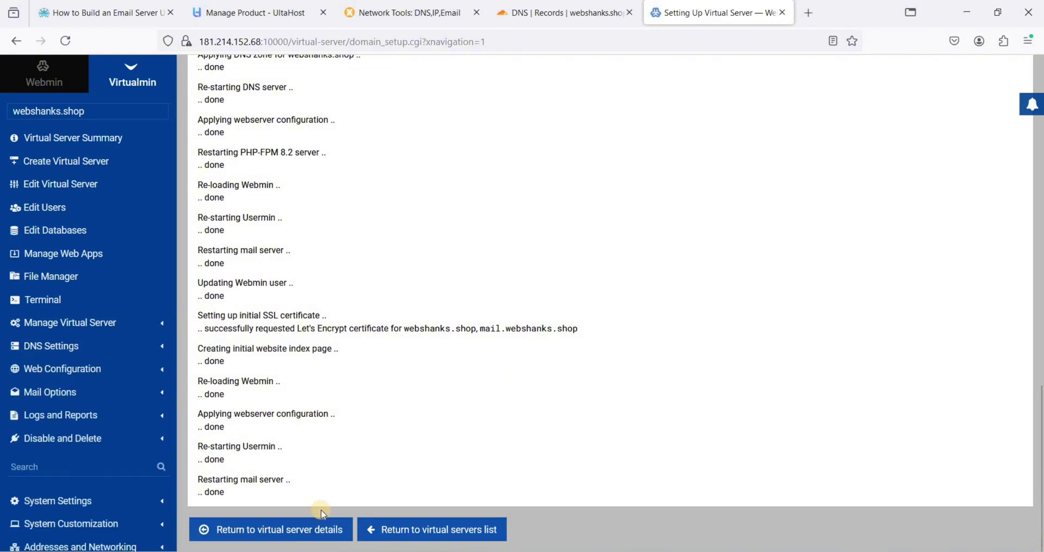
left_click(292, 536)
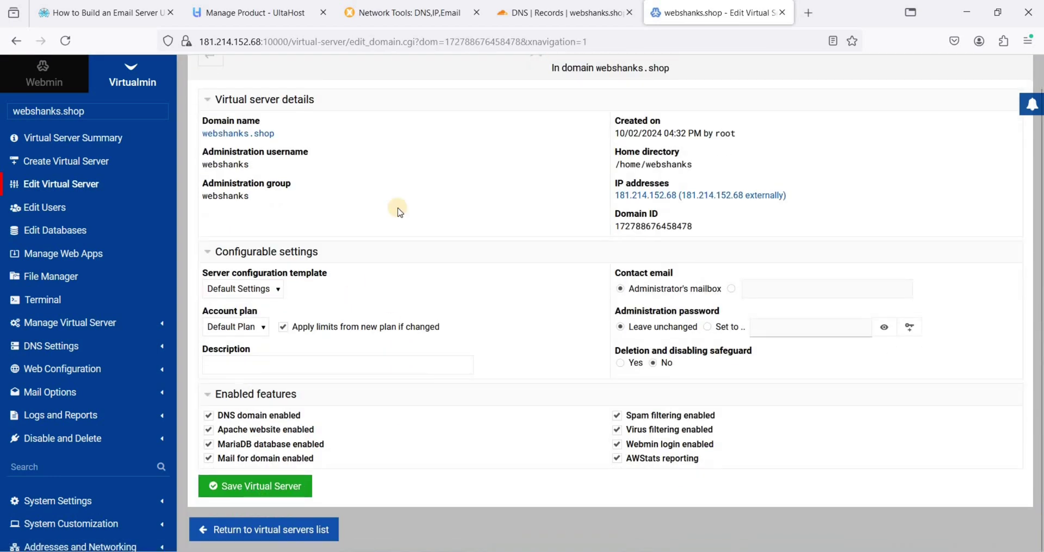
scroll(399, 212, "up", 1)
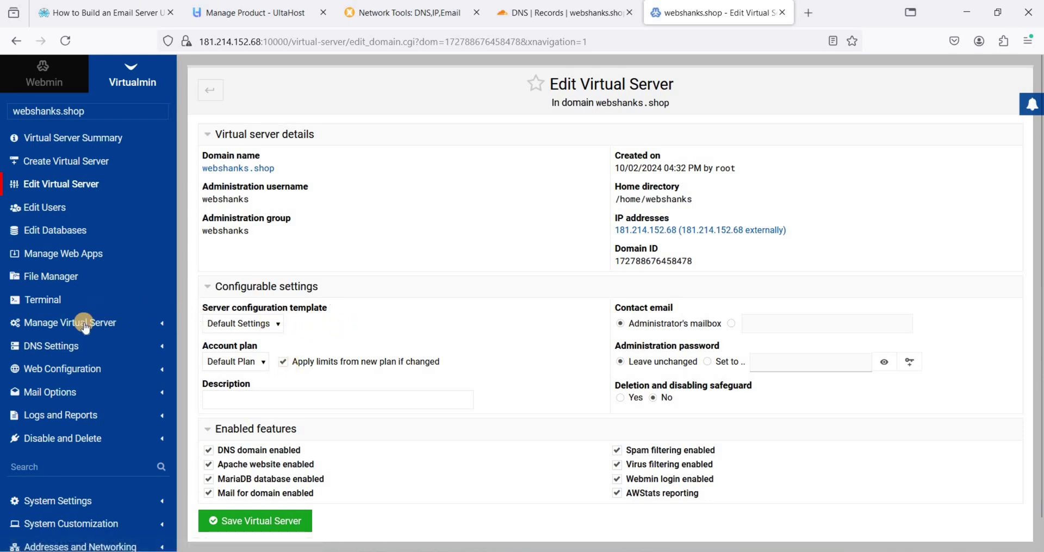
Request a Let's Encrypt certificate for webshanks.shop and mail.webshanks.shop, then view the current certificate
left_click(115, 331)
scroll(72, 378, "down", 3)
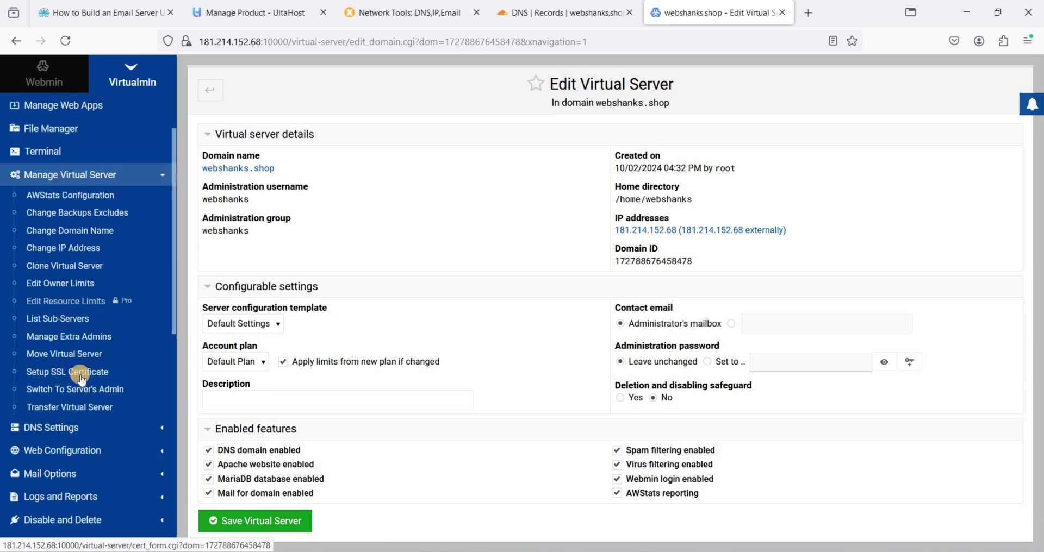
left_click(80, 375)
left_click(778, 140)
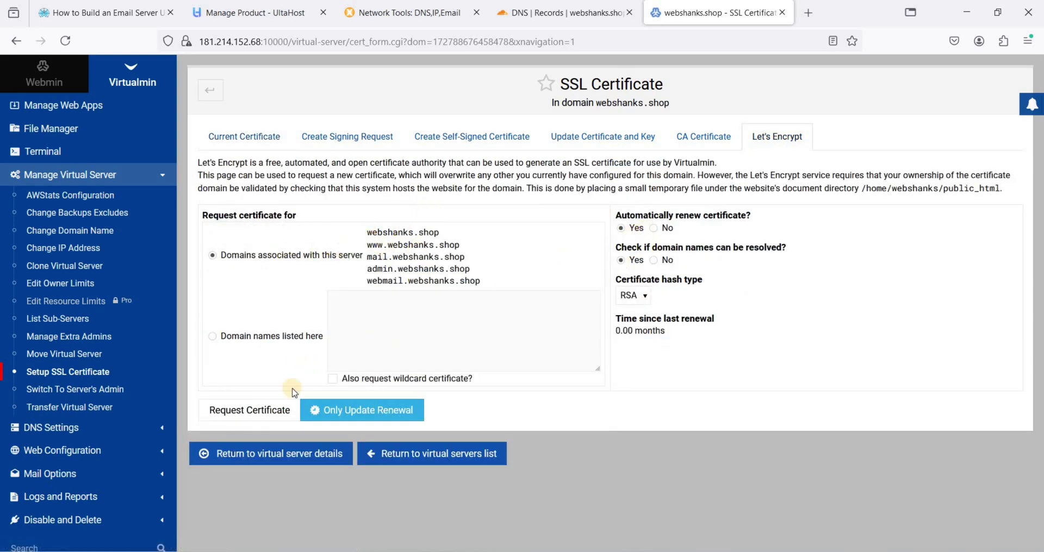
left_click_drag(446, 260, 353, 259)
left_click(367, 263)
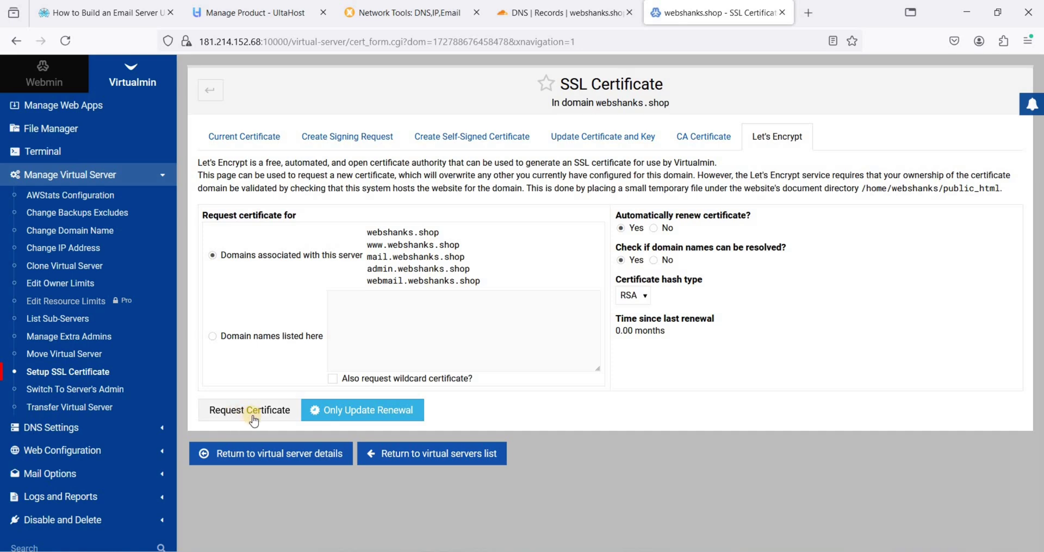
left_click(251, 411)
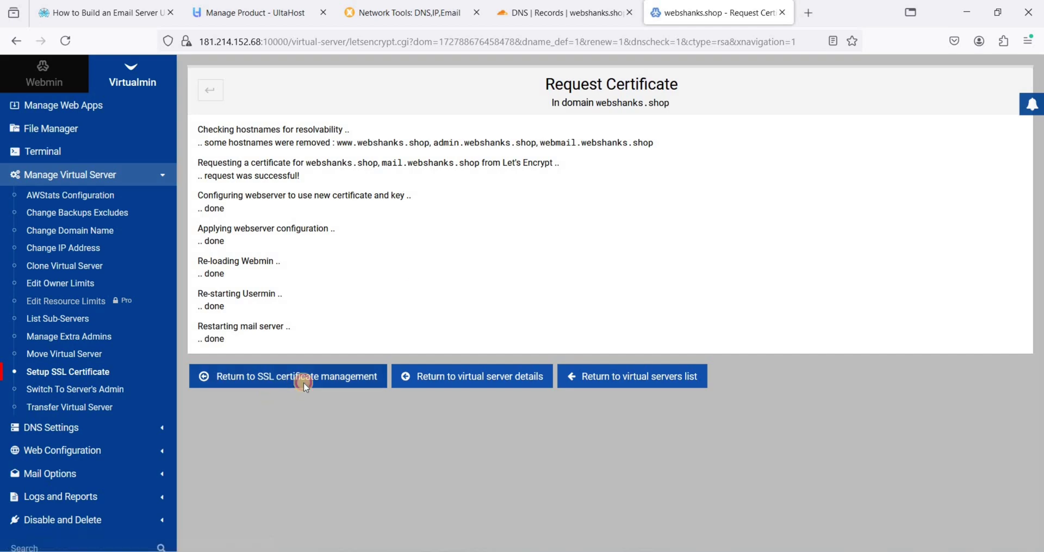
left_click(303, 379)
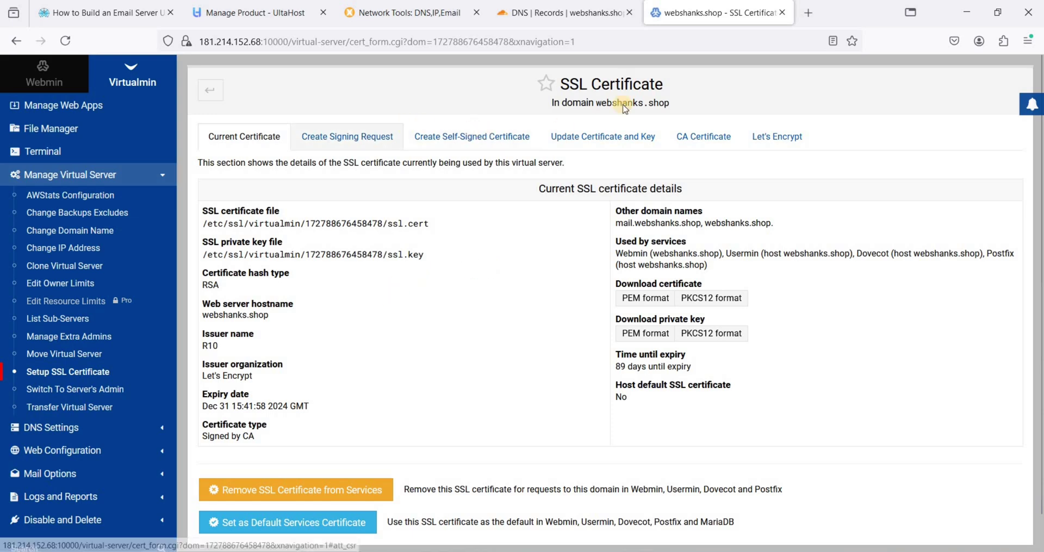
Load the control panel login page at mail.webshanks.shop:10000
left_click(305, 38)
type("mail.webshanks.shop")
key("Return")
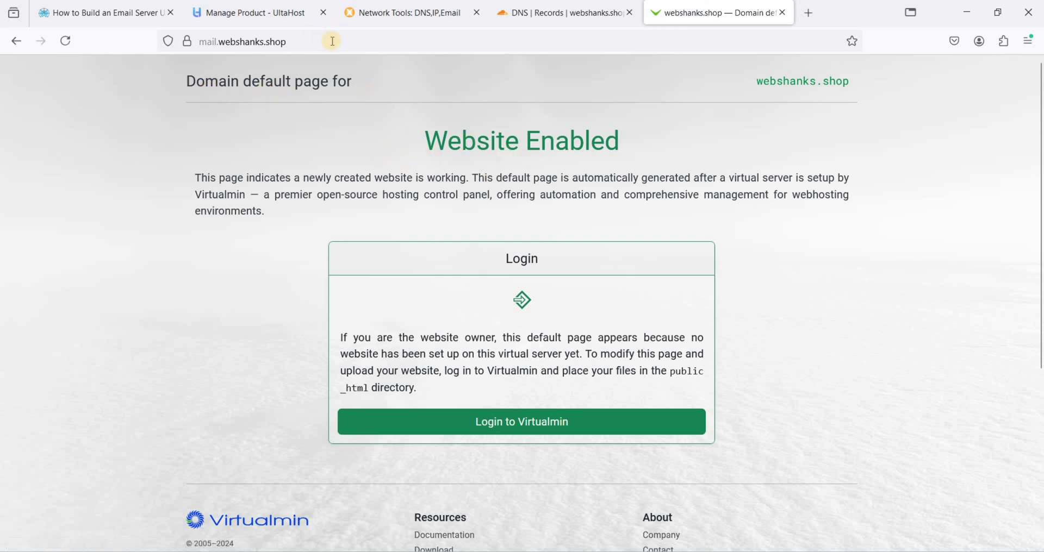
left_click(371, 42)
type("mail.webshanks.shop:10000")
key("Return")
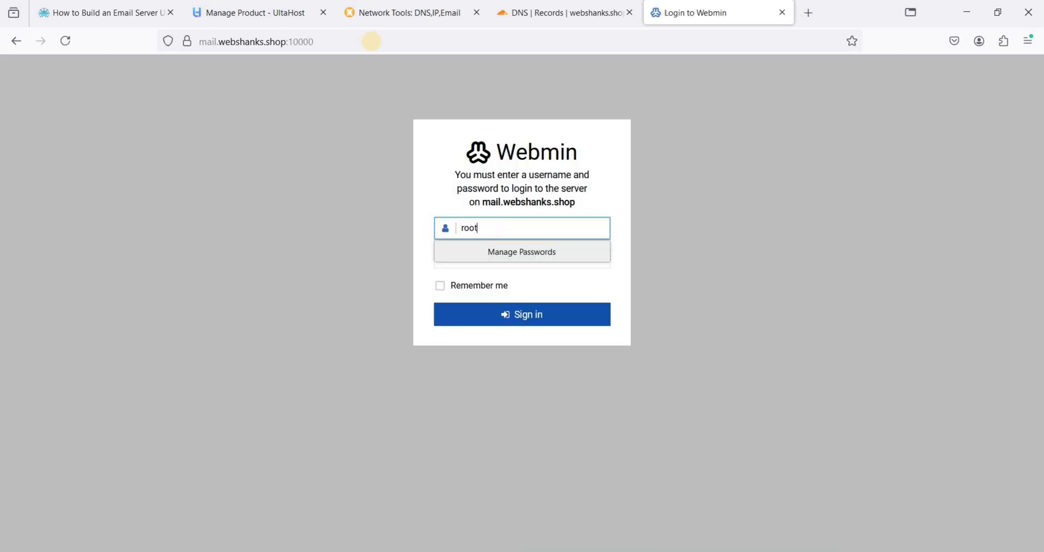
Sign in as root with the password copied from UltaHost, keeping the login remembered
key("Tab")
left_click(272, 108)
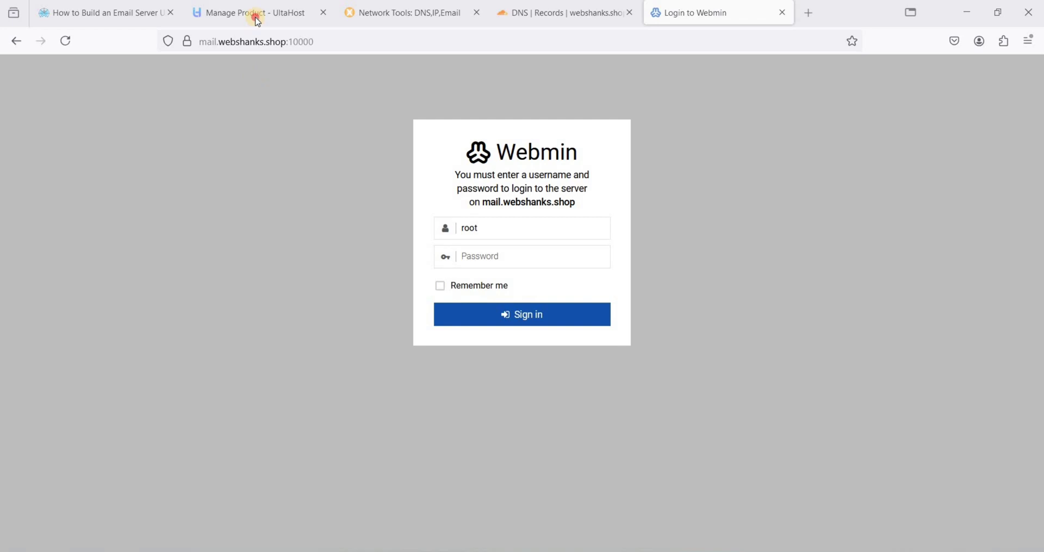
left_click(258, 16)
left_click(811, 440)
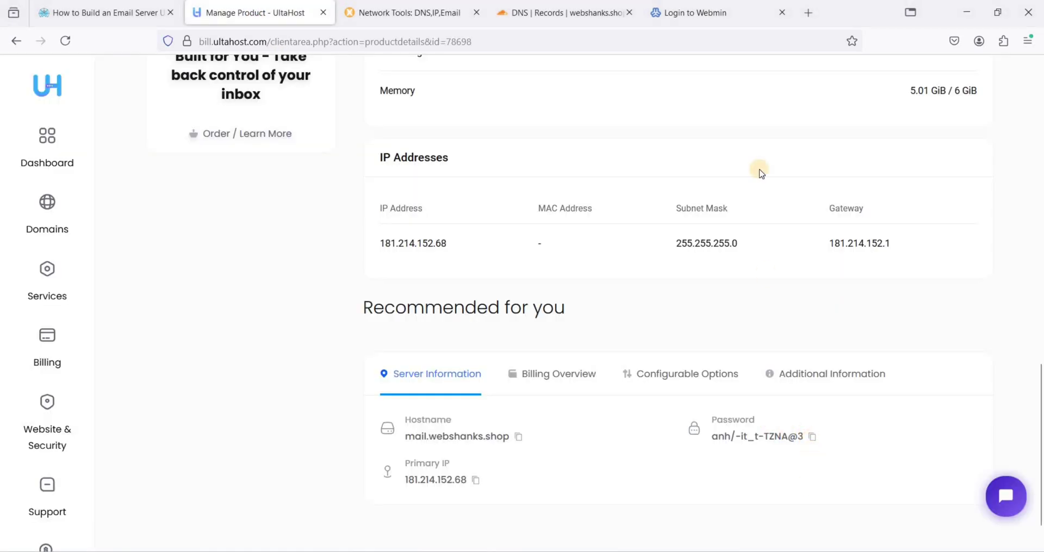
left_click(697, 16)
left_click(517, 258)
key("ctrl+v")
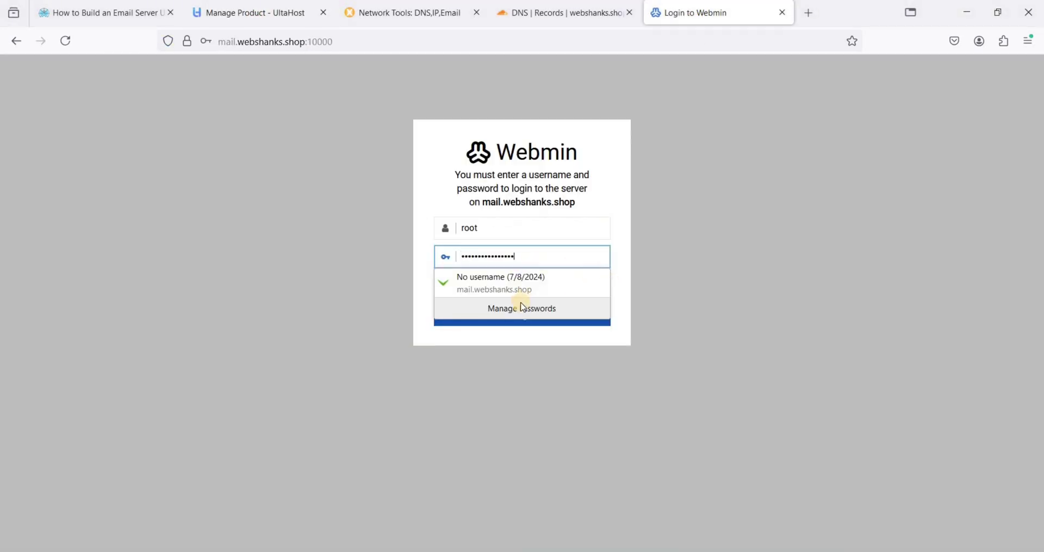
left_click(475, 287)
left_click(539, 319)
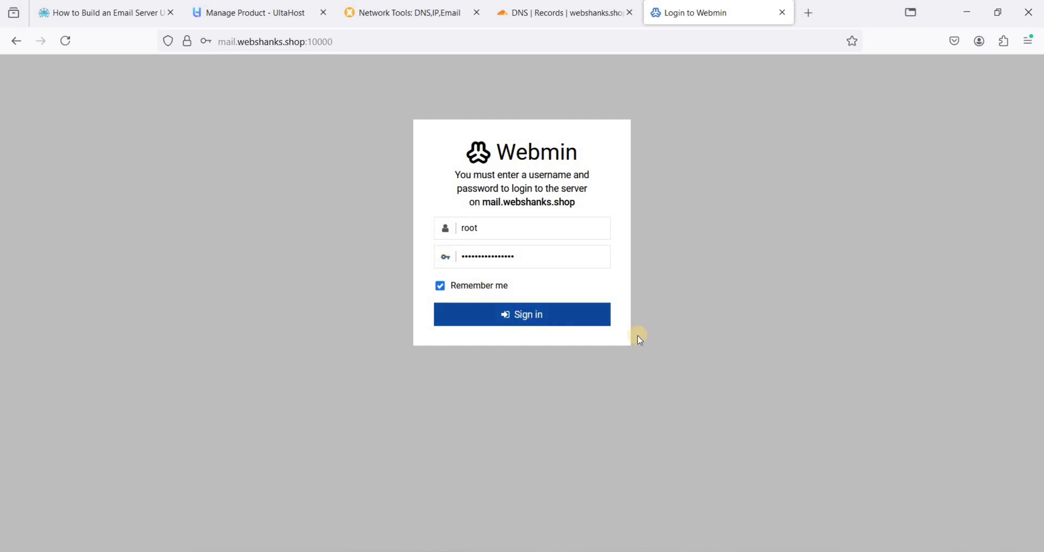
left_click(398, 207)
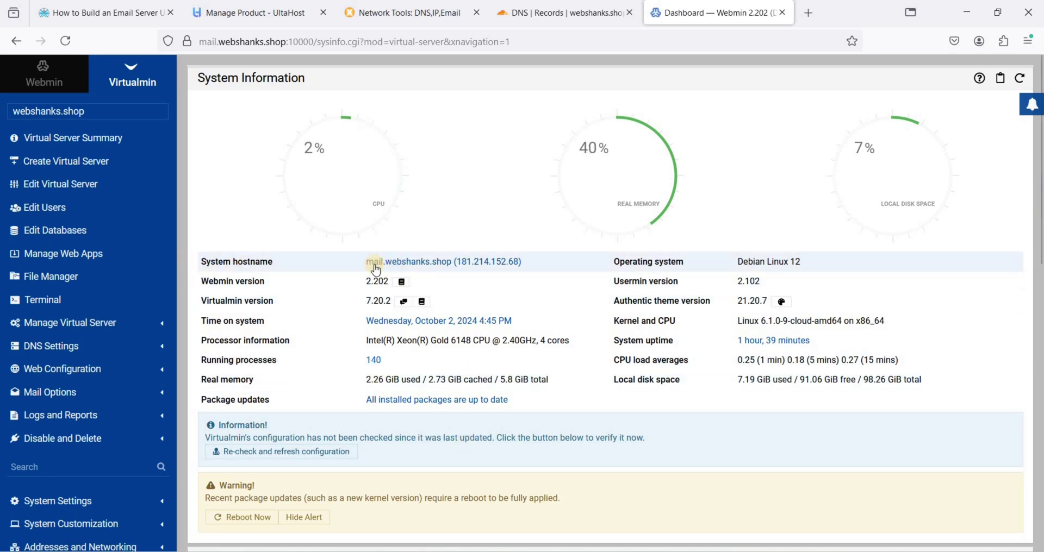
Install RoundCube 1.6.7 webmail for webshanks.shop from Manage Web Apps
left_click(93, 255)
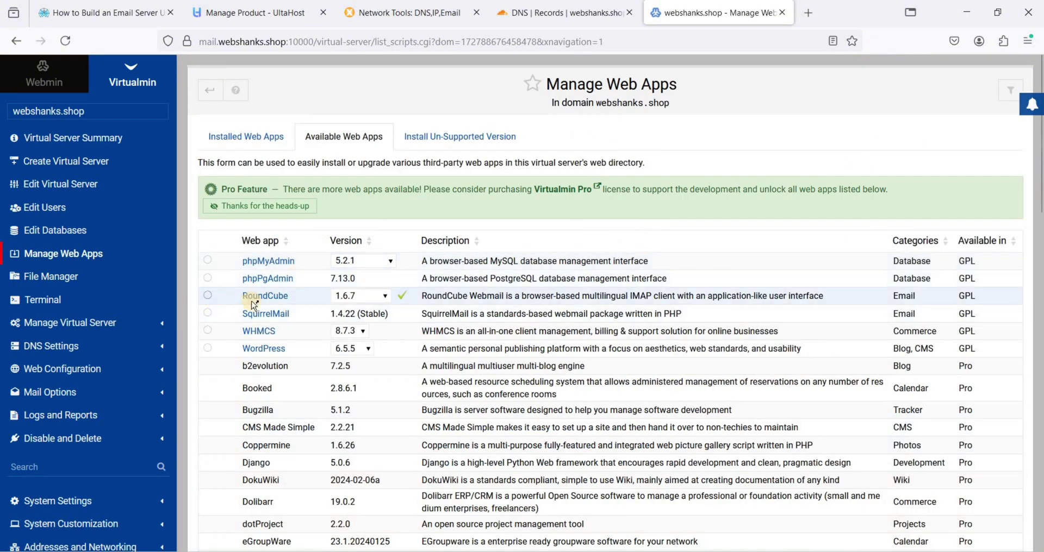
scroll(416, 315, "down", 20)
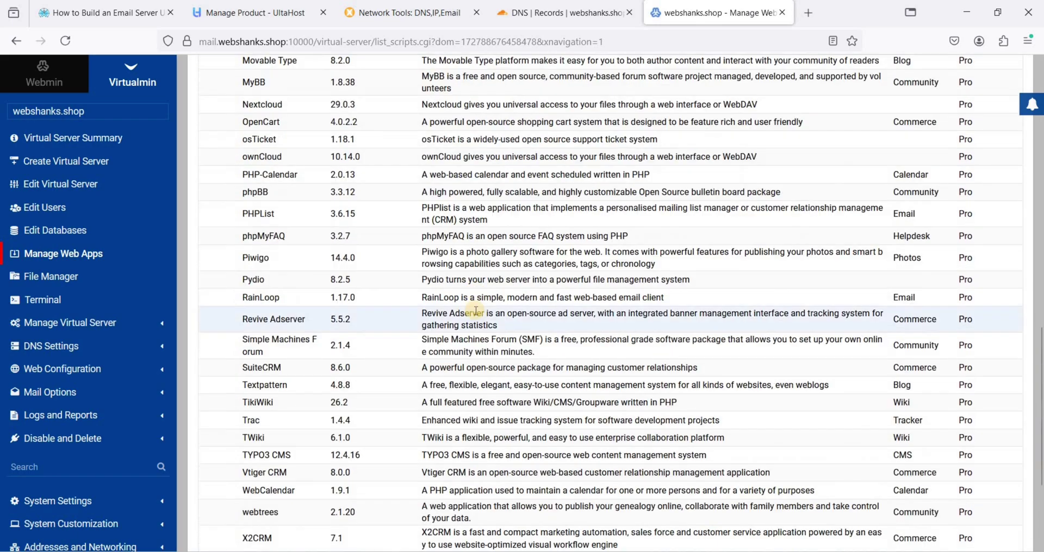
left_click(239, 488)
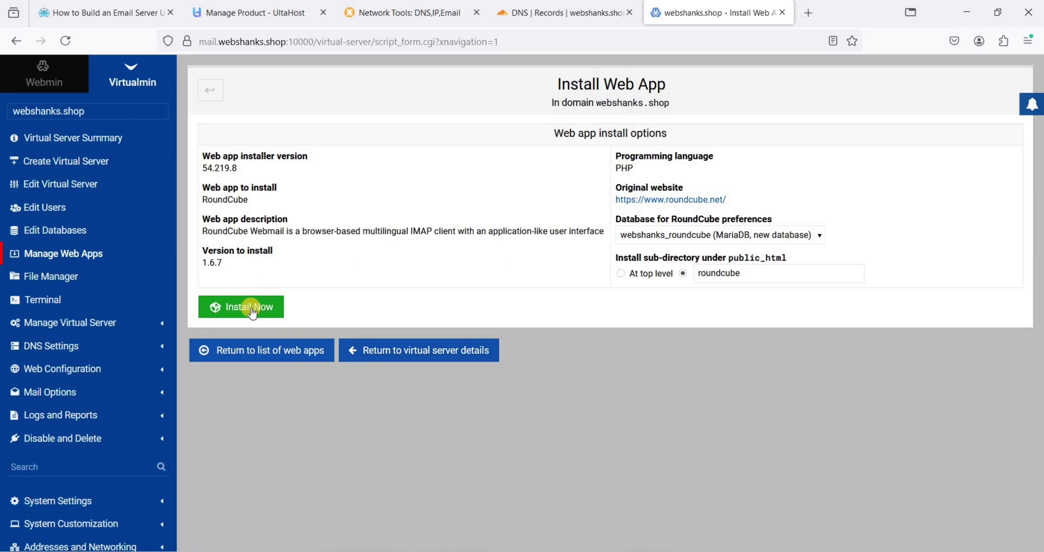
left_click(259, 311)
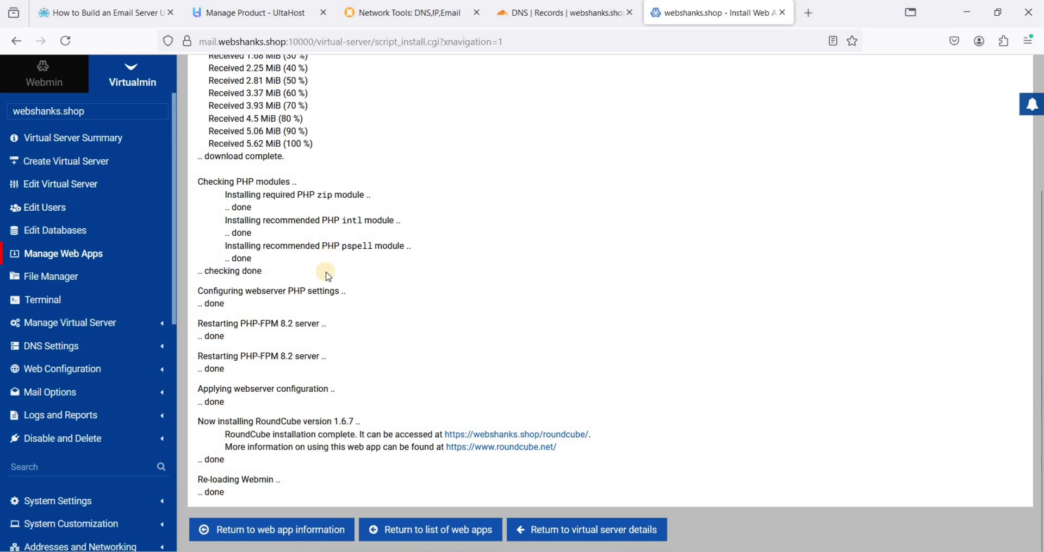
Create the new email-only mail user with its username and a Firefox-generated secure password
left_click(43, 211)
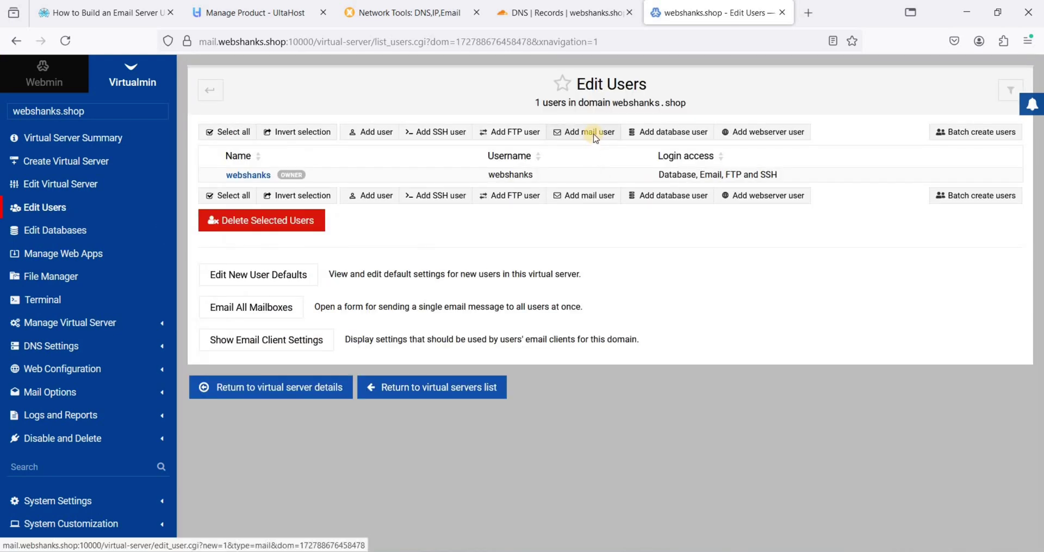
left_click(596, 135)
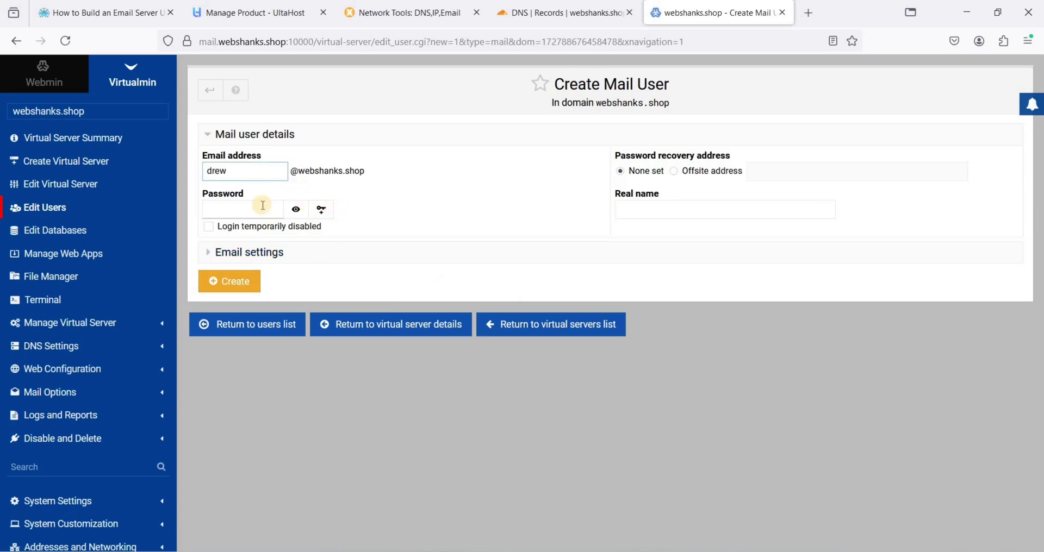
left_click(262, 205)
left_click(256, 252)
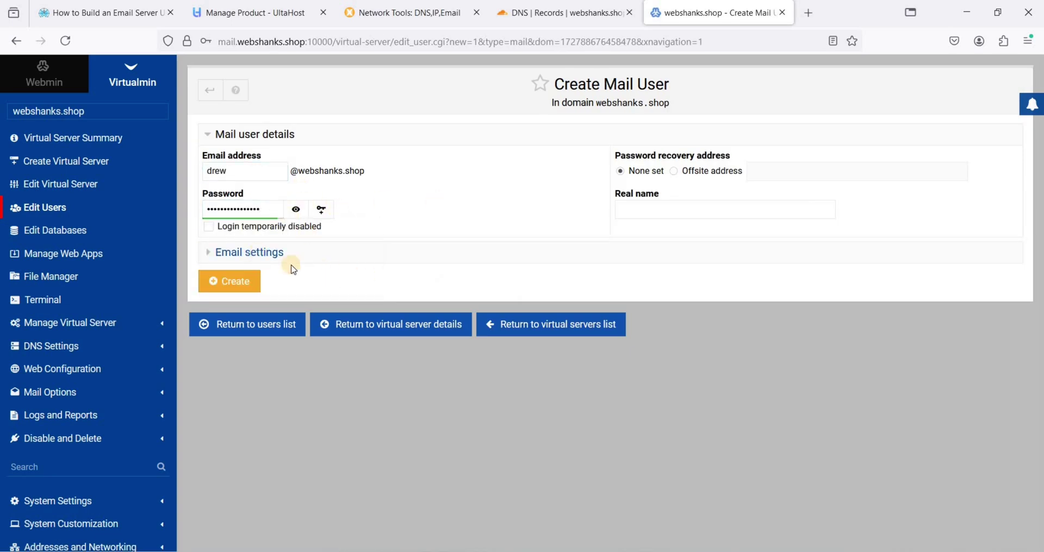
left_click(292, 265)
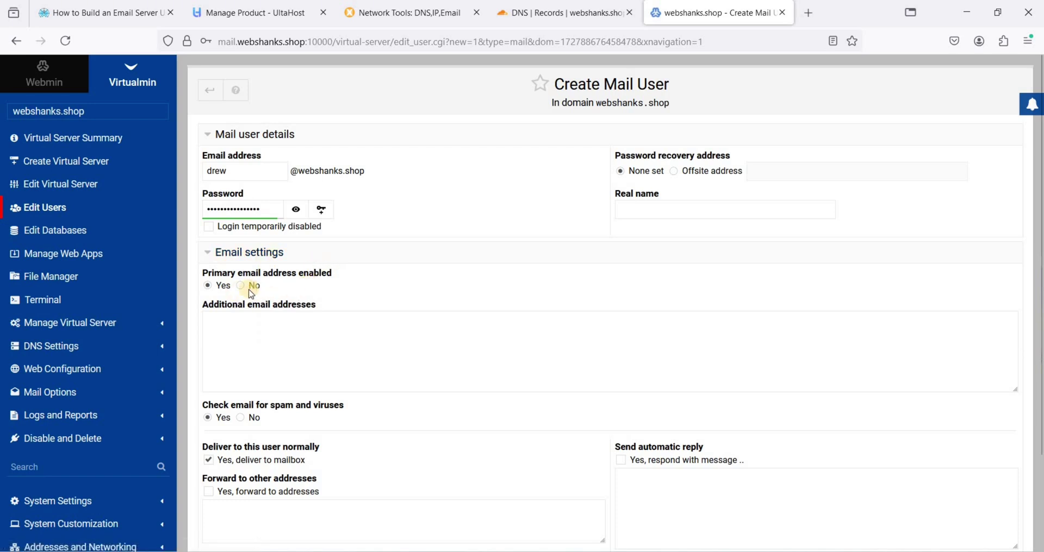
scroll(228, 291, "down", 1)
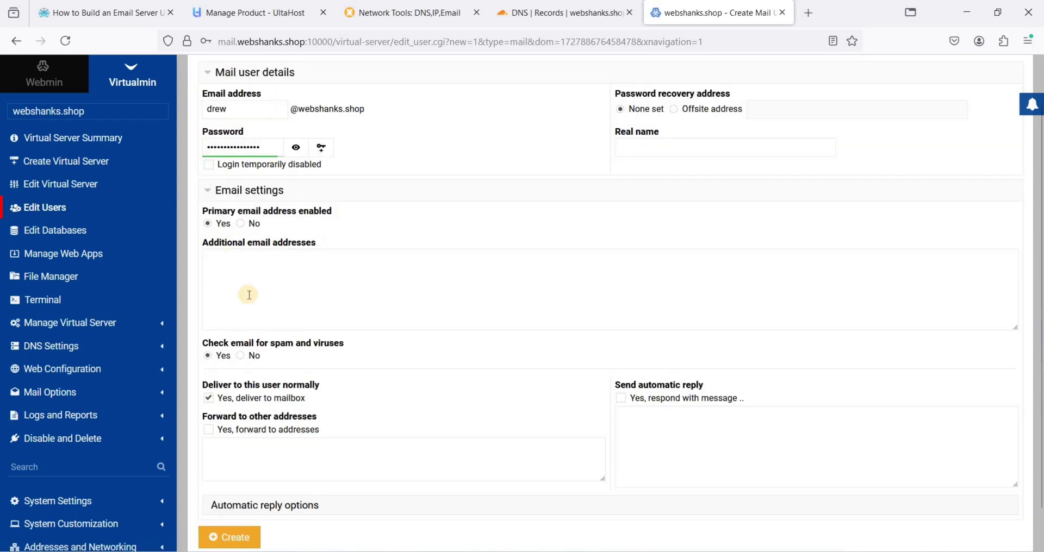
scroll(626, 365, "down", 1)
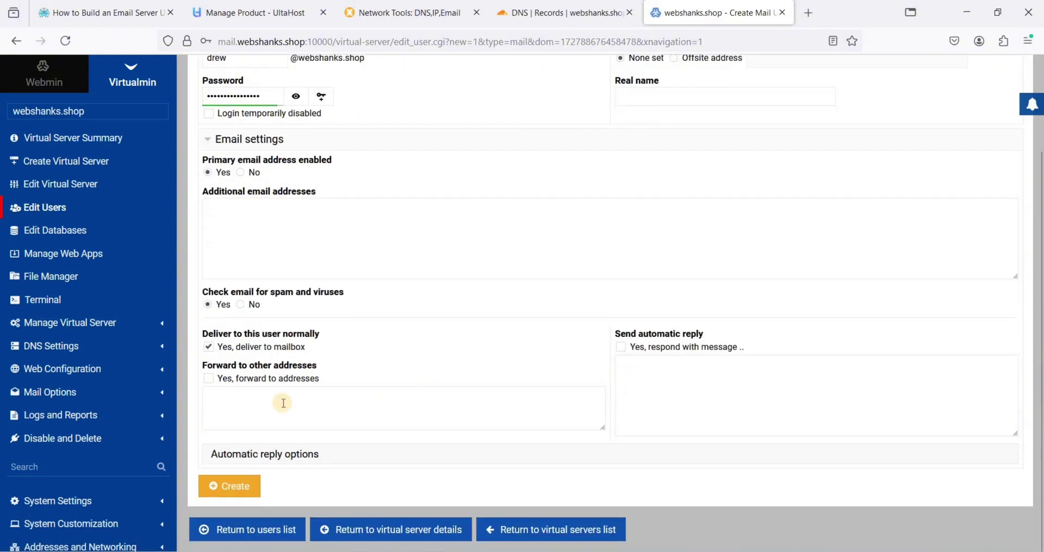
left_click(240, 488)
left_click(410, 204)
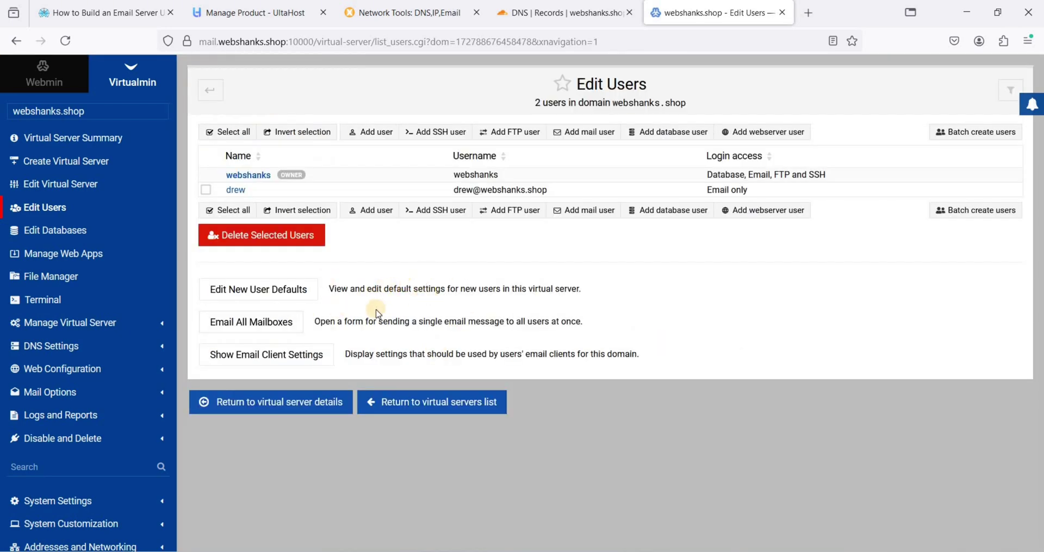
Open the webshanks.shop DNS DKIM Record page and copy its DKIM TXT record
left_click(76, 349)
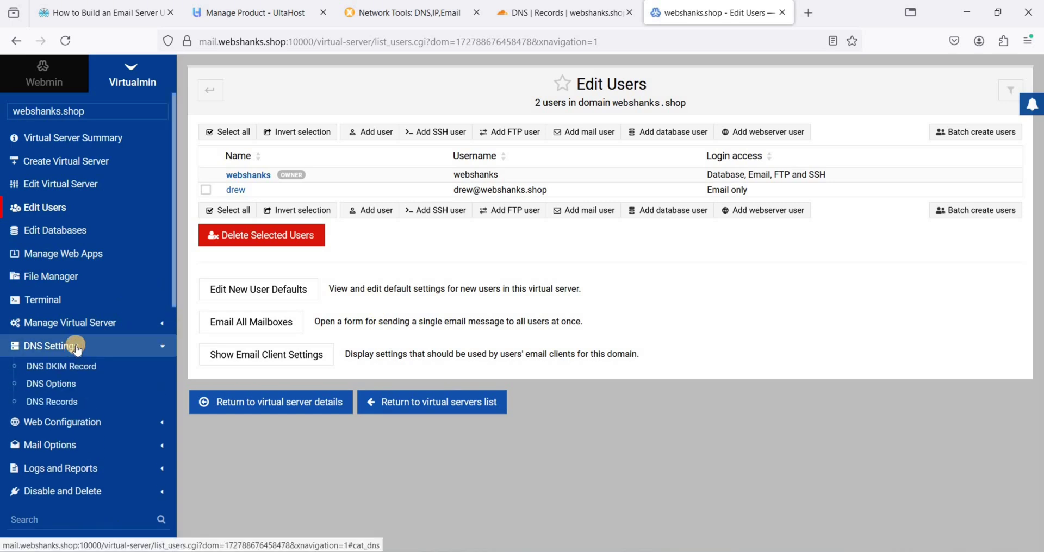
left_click(71, 371)
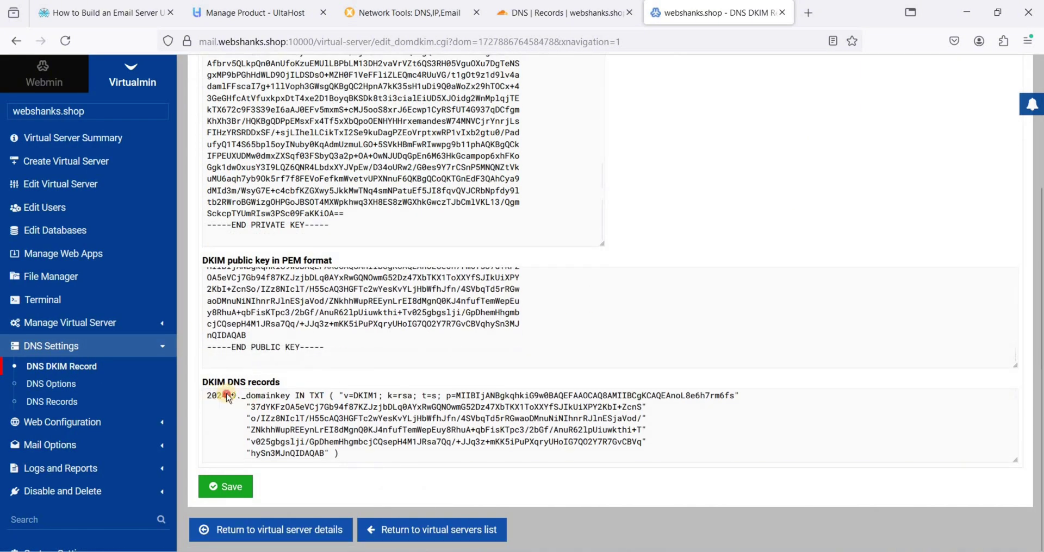
double_click(227, 397)
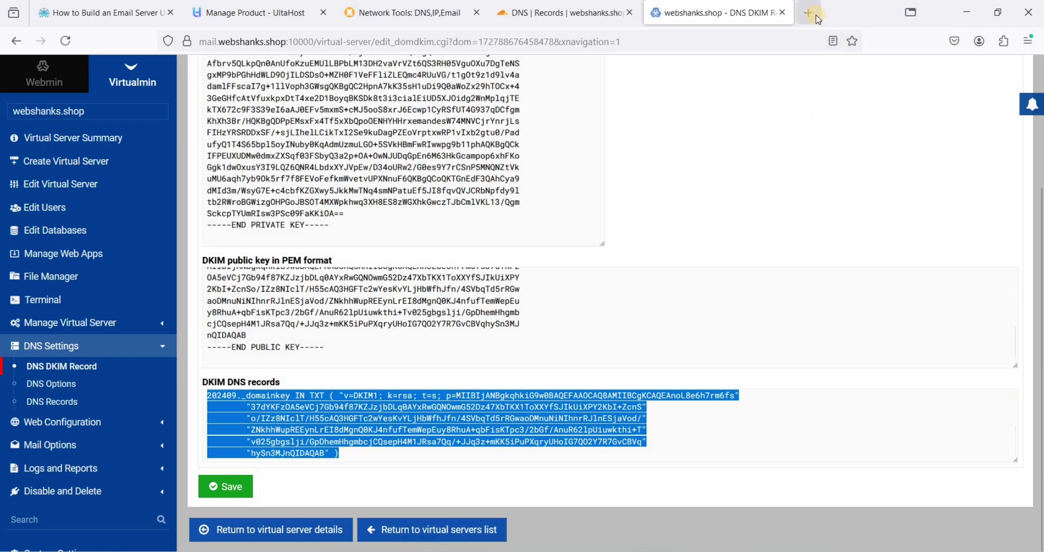
Paste the DKIM record into an online notepad and start a new TXT record in Cloudflare
left_click(808, 12)
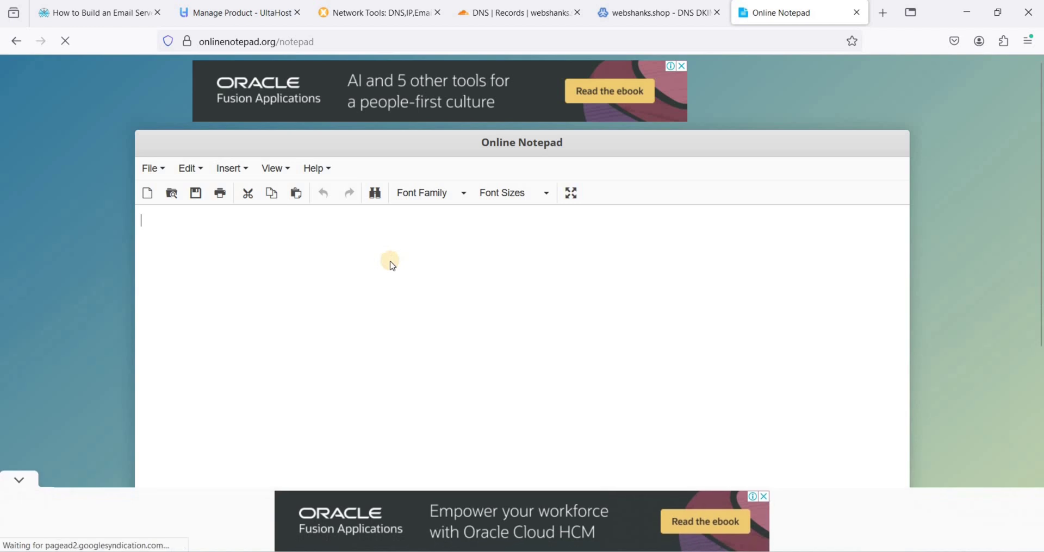
key("ctrl+v")
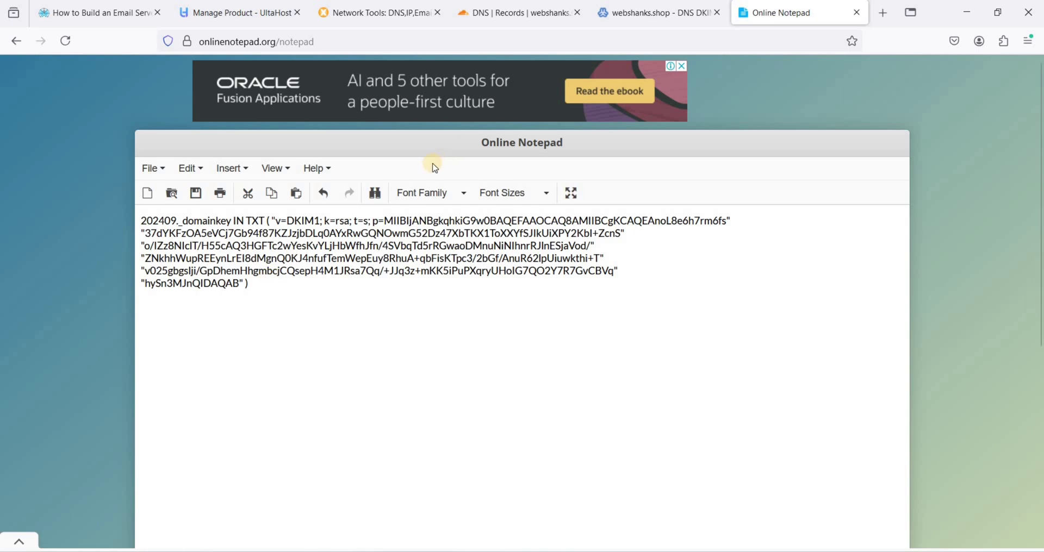
left_click(508, 12)
left_click(927, 241)
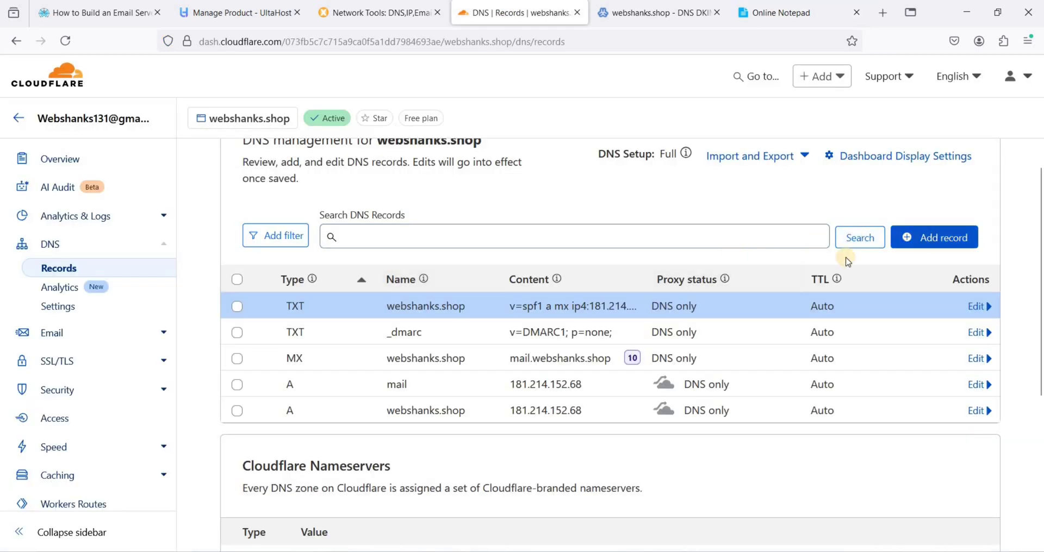
left_click(256, 327)
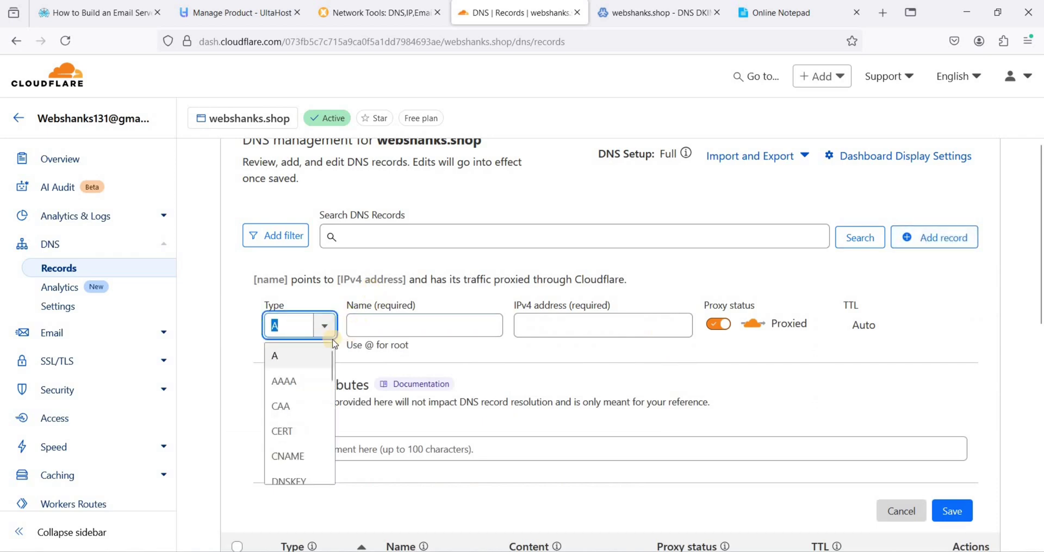
type("txt")
key("Tab")
Set the TXT record name to 202409._domainkey
left_click(783, 12)
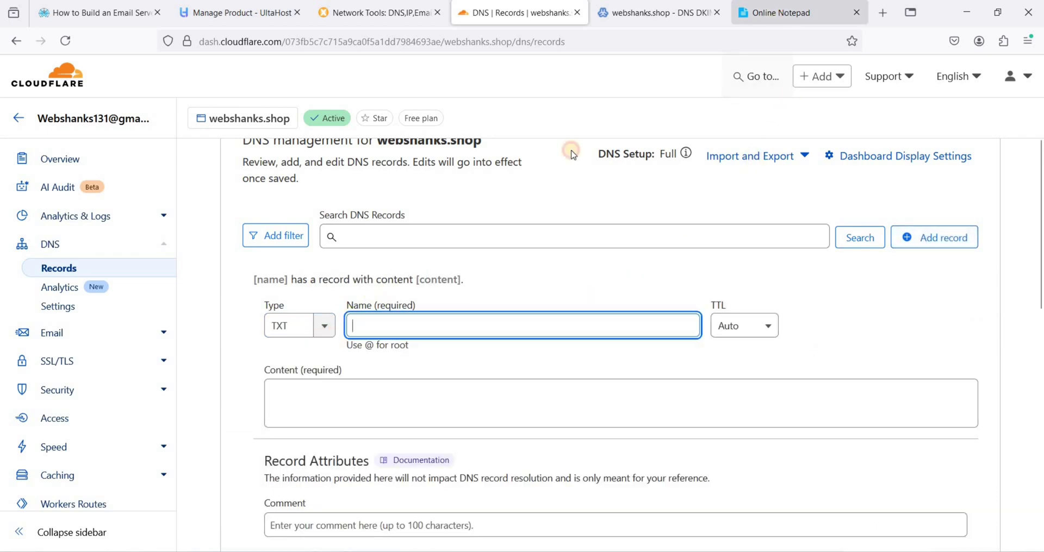
left_click_drag(231, 221, 141, 221)
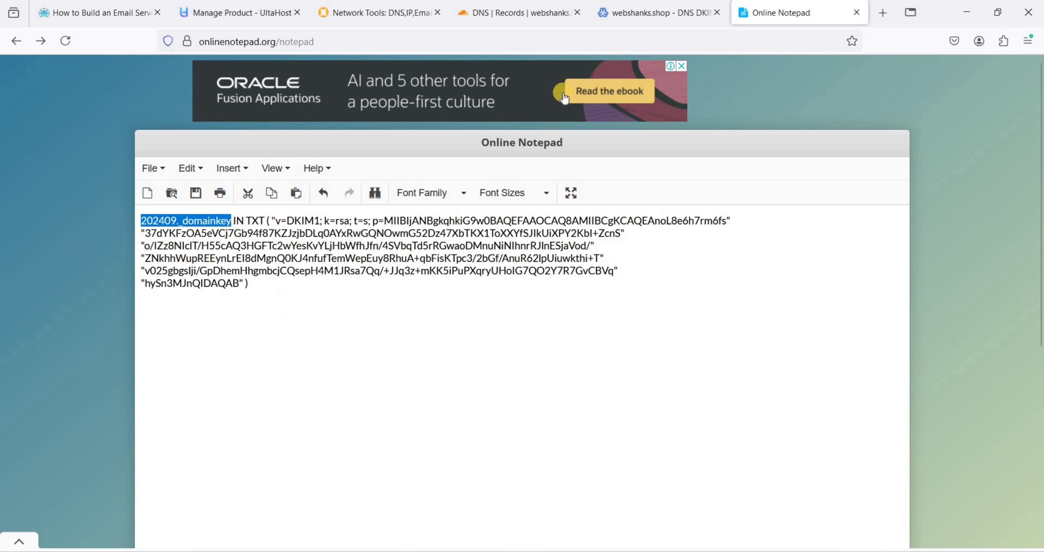
left_click(504, 22)
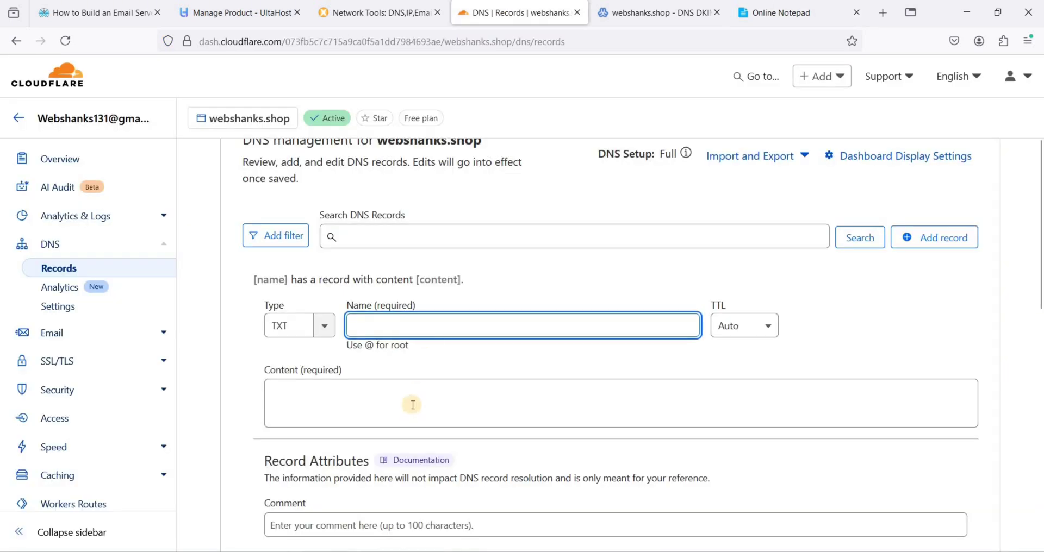
key("ctrl+v")
key("Tab")
Paste the first four DKIM public key chunks into the record content
key("ctrl+Tab")
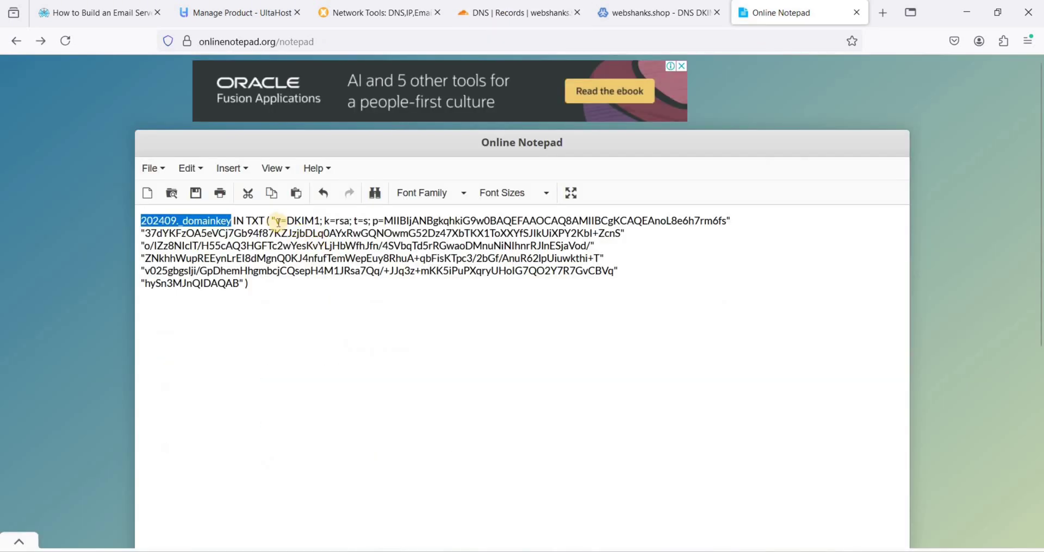
left_click_drag(276, 221, 728, 219)
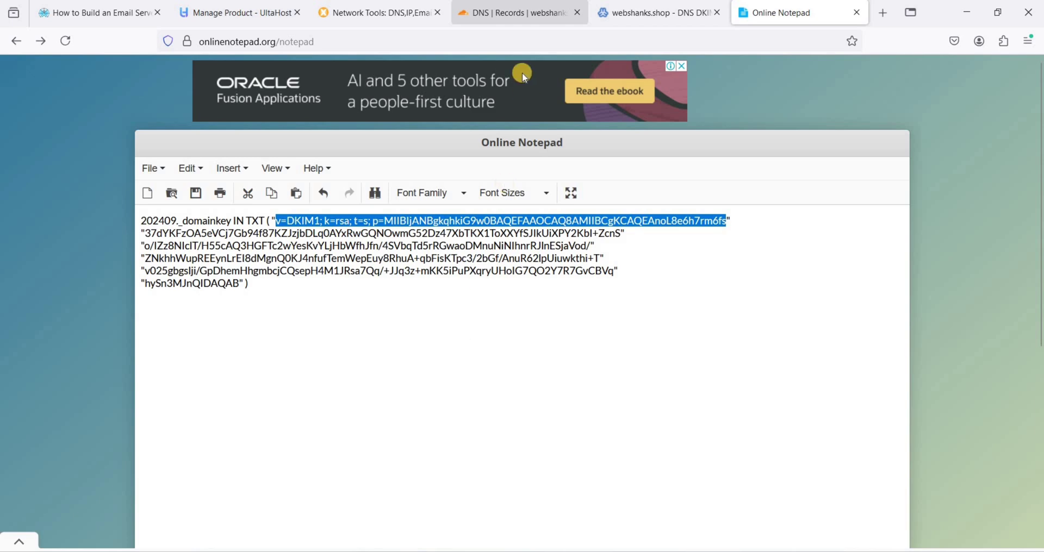
left_click(512, 13)
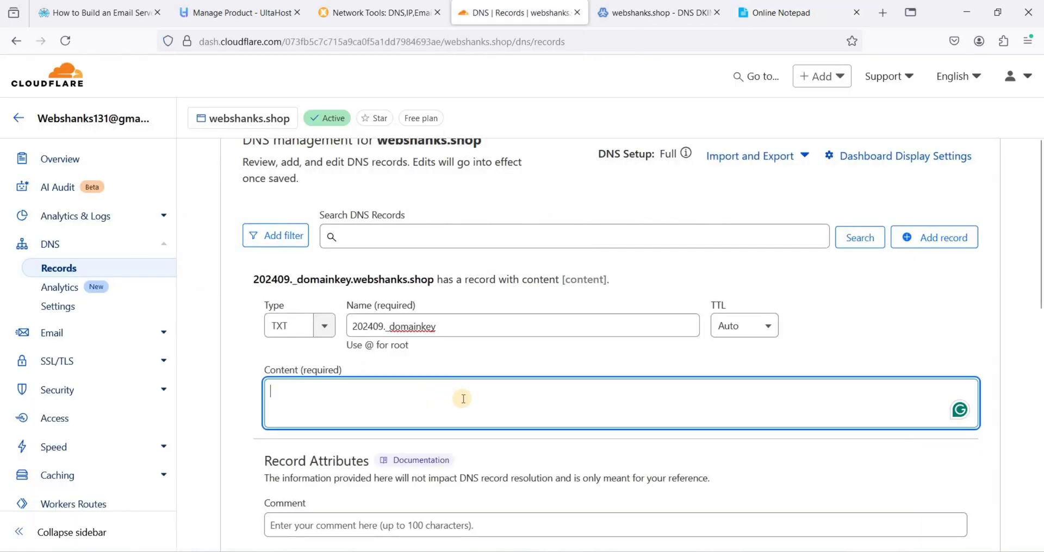
key("ctrl+v")
left_click(782, 12)
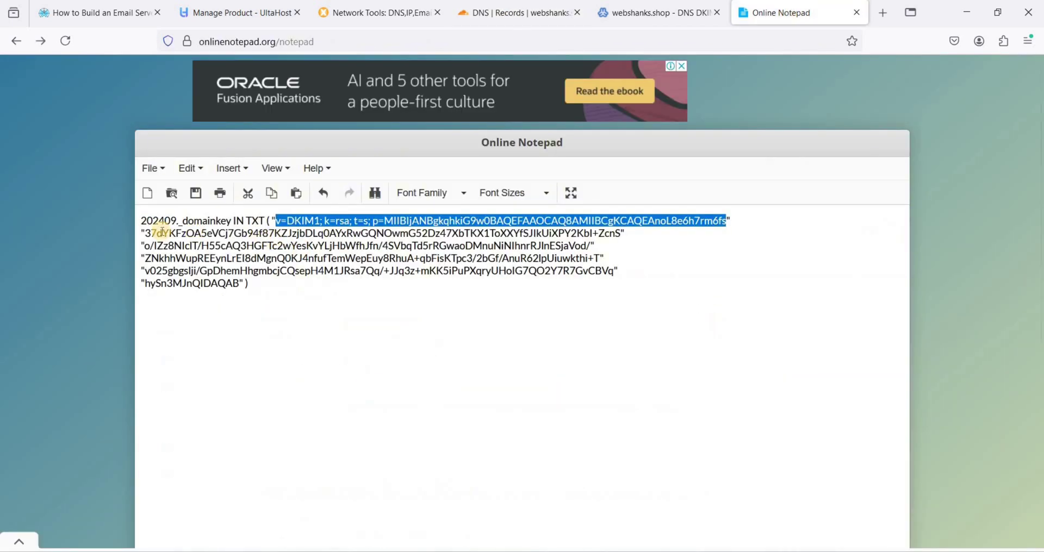
left_click_drag(166, 233, 621, 232)
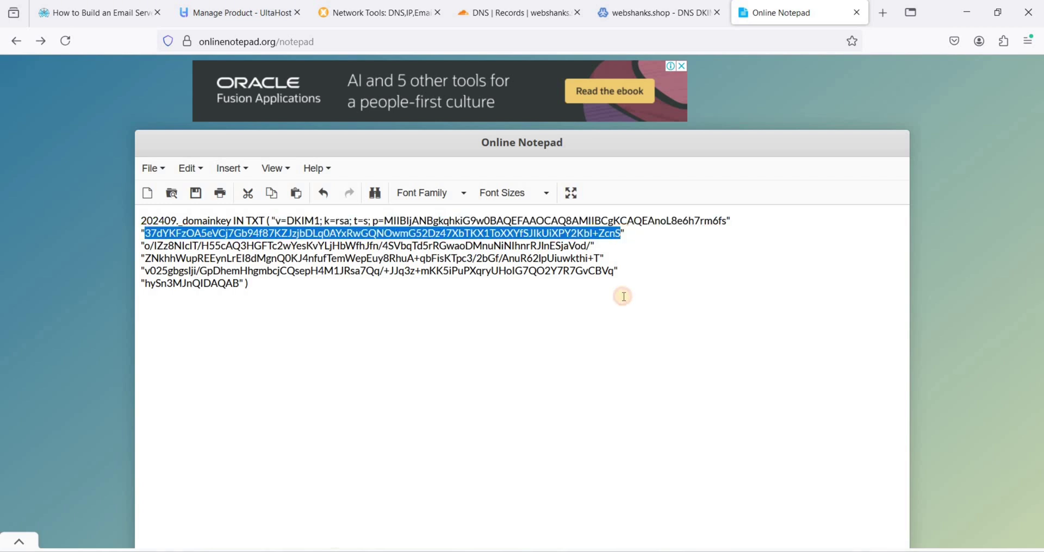
left_click(522, 12)
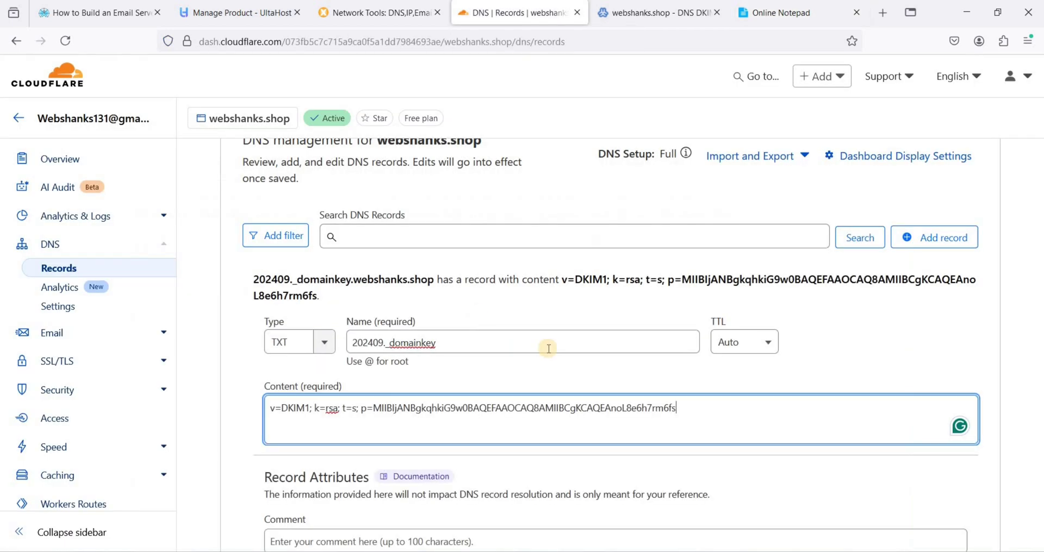
type("37dYKFzOA5eVCj7Gb94f87KZJzjbDLq0AYxRwGQNOwmG52Dz47XbTKX1ToXXYfSJIkUiXPY2KbI+ZcnS")
left_click(780, 12)
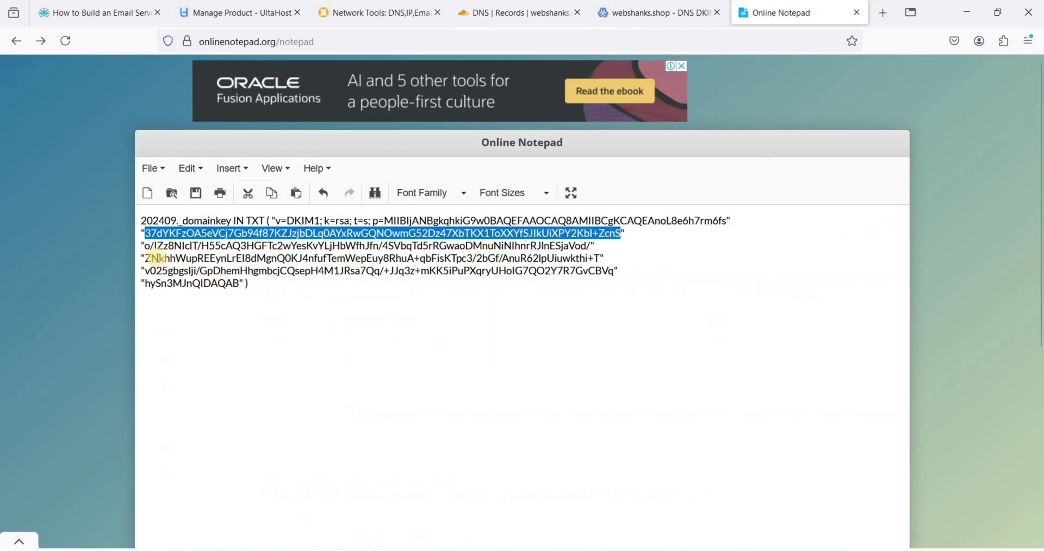
left_click_drag(146, 245, 591, 245)
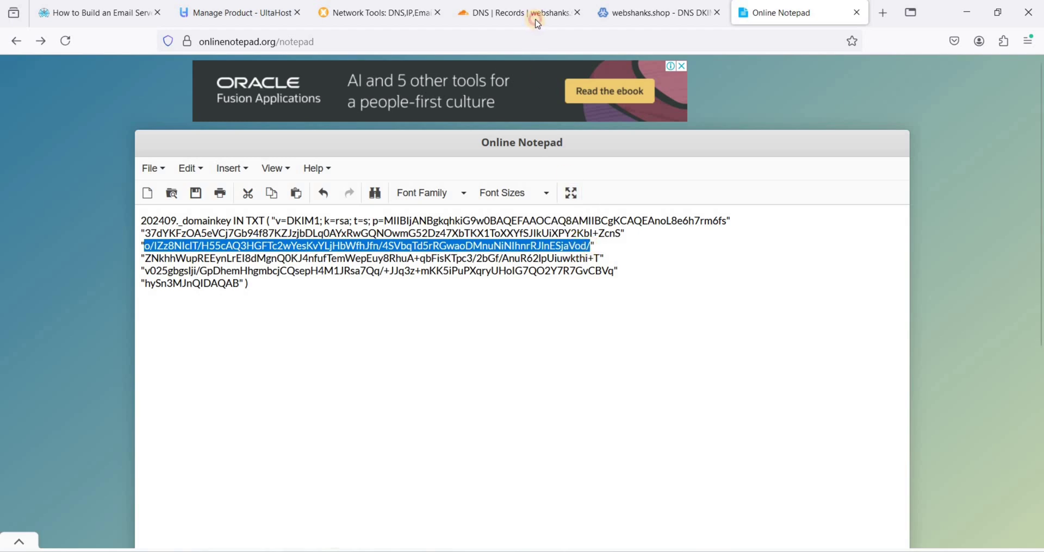
left_click(535, 14)
type("o/IZz8NIcIT/H55cAQ3HGFTc2wYesKvYLjHbWfhJfn/4SVbqTd5rRGwaoDMnuNiNIhnrRJInESjaVod/")
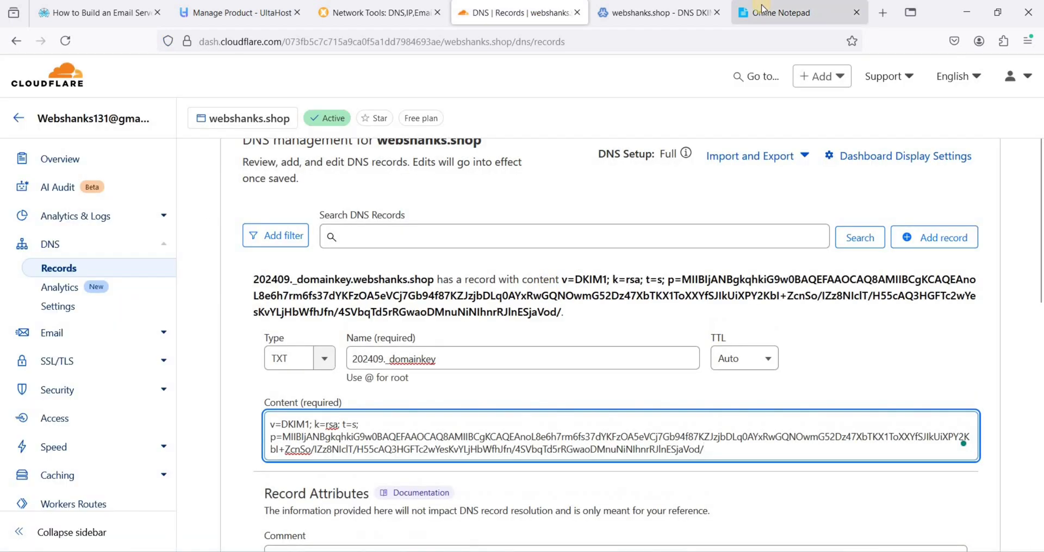
left_click(767, 12)
left_click_drag(152, 255, 598, 256)
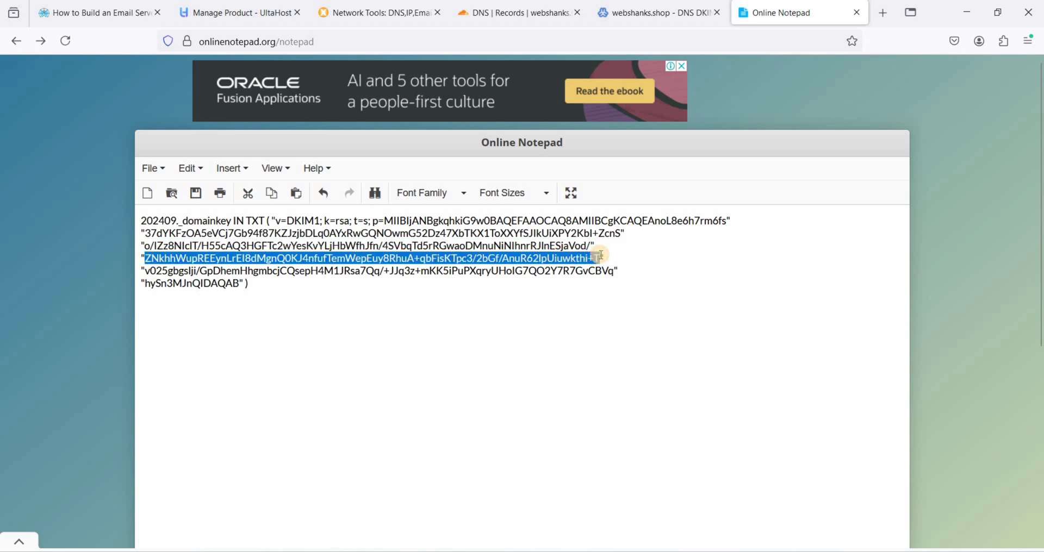
left_click(535, 13)
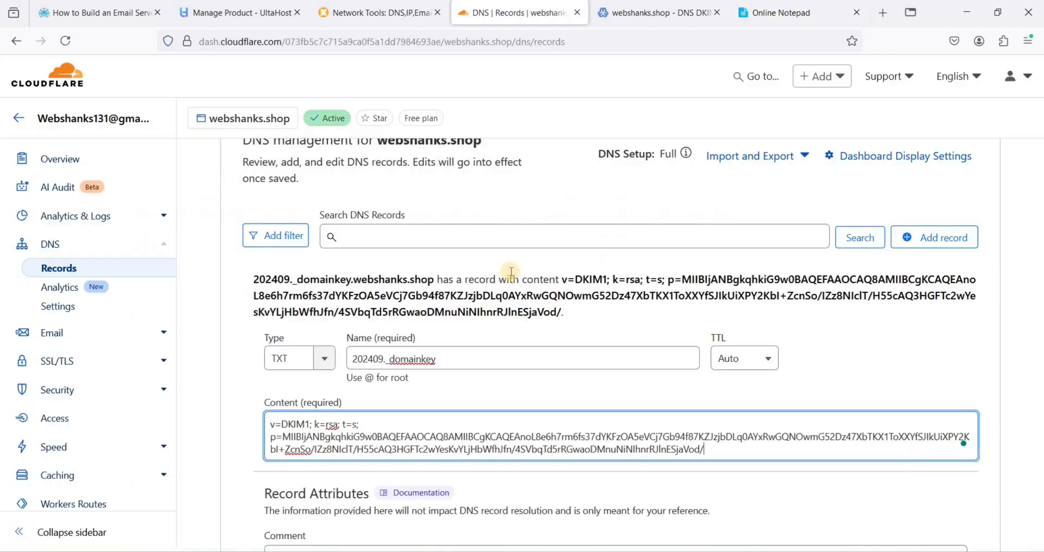
type("ZNkhhWupREEynLrEl8dMgnQ0KJ4nfufTemWepEuy8RhuA+qbFisKTpc3/2bGf/AnuR62lpUiuwkthi+T")
Append the fifth and final key chunks (ending hySn3MJnQIDAQAB) and save the TXT record
left_click(777, 12)
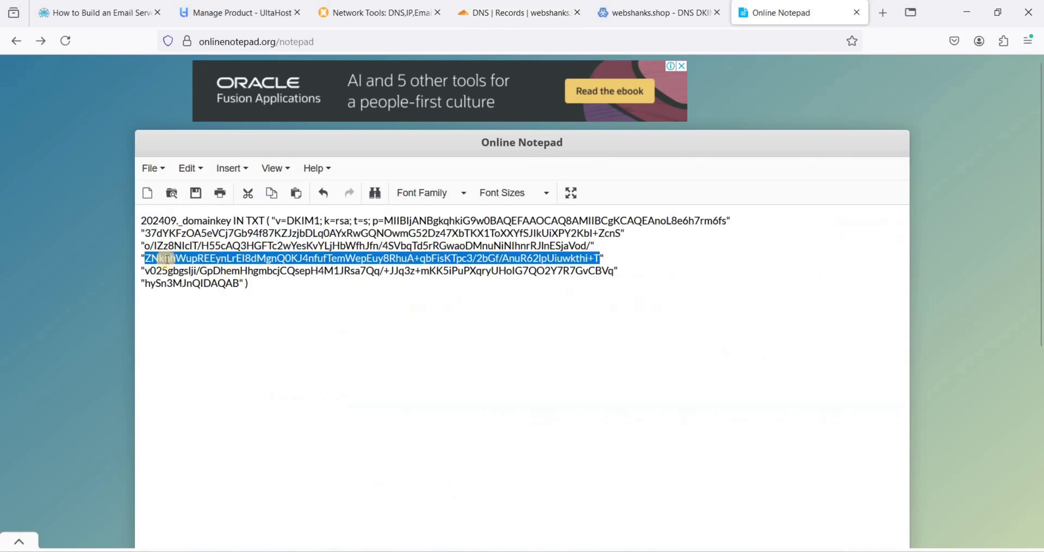
left_click_drag(145, 271, 615, 271)
key("ctrl+c")
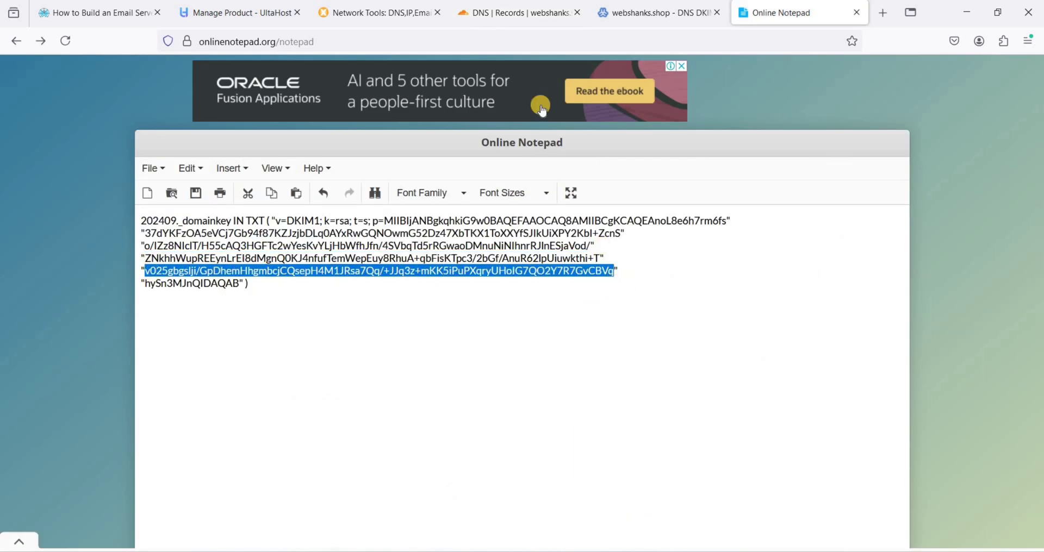
left_click(514, 12)
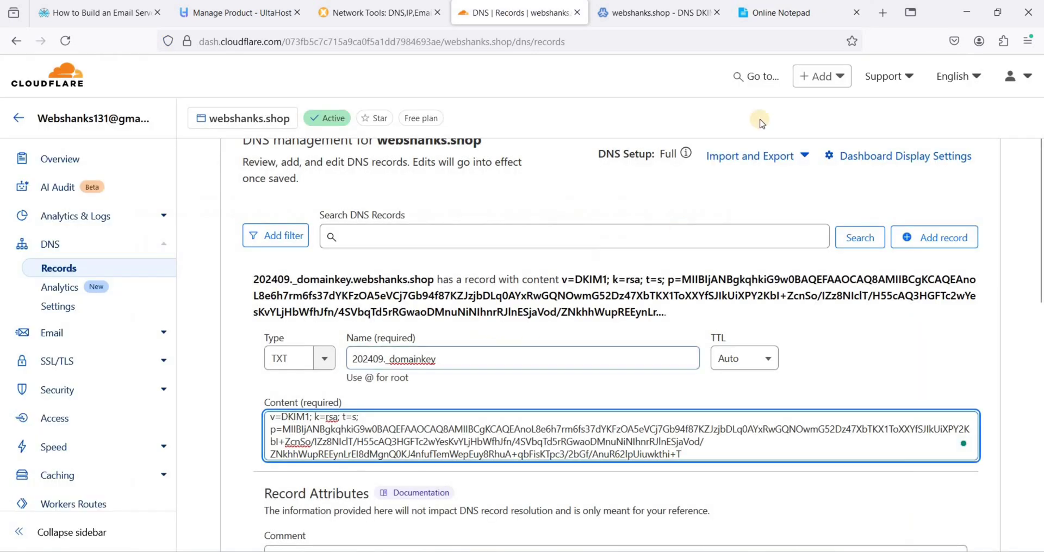
key("ctrl+v")
left_click(777, 12)
left_click_drag(145, 283, 237, 283)
key("ctrl+c")
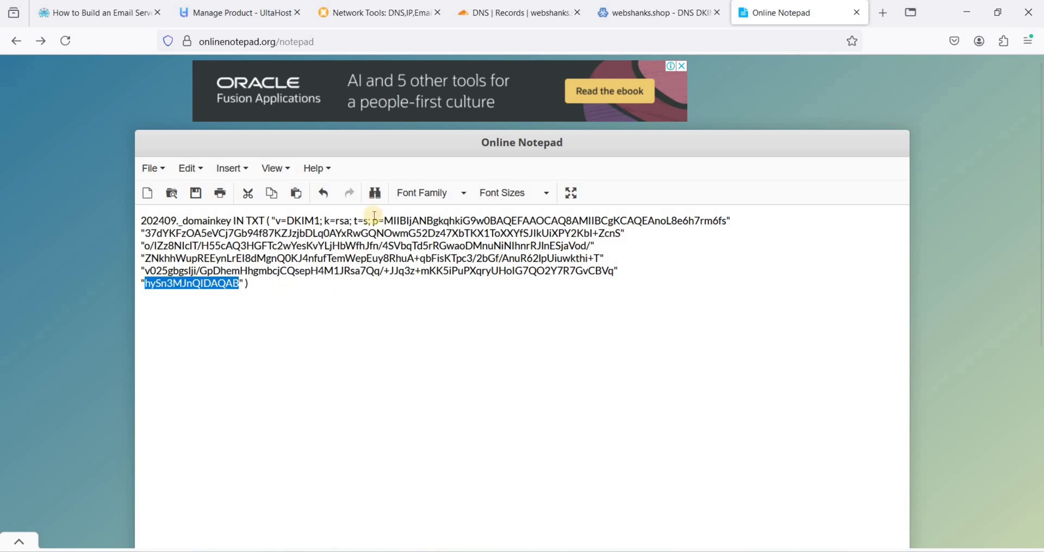
left_click(481, 16)
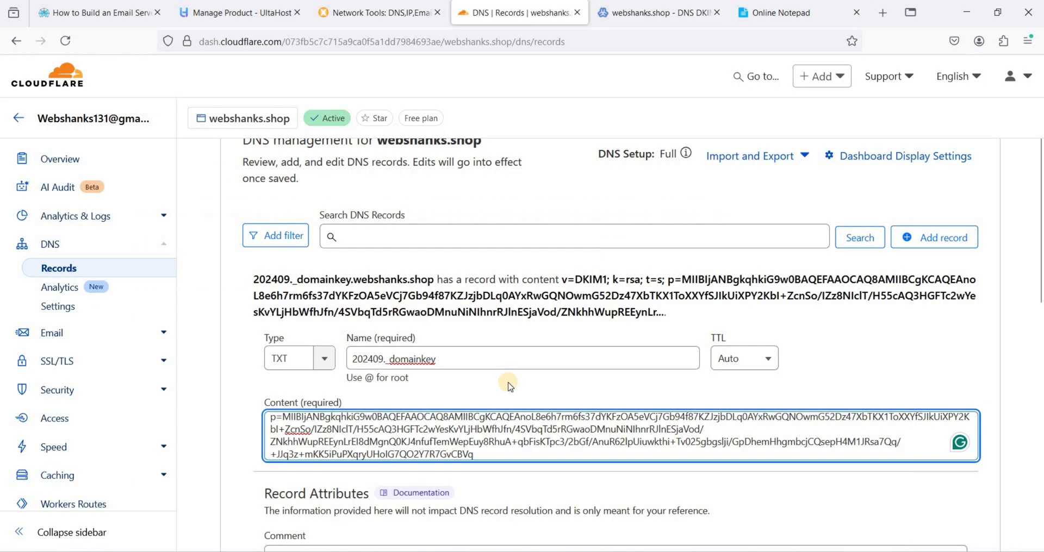
key("ctrl+v")
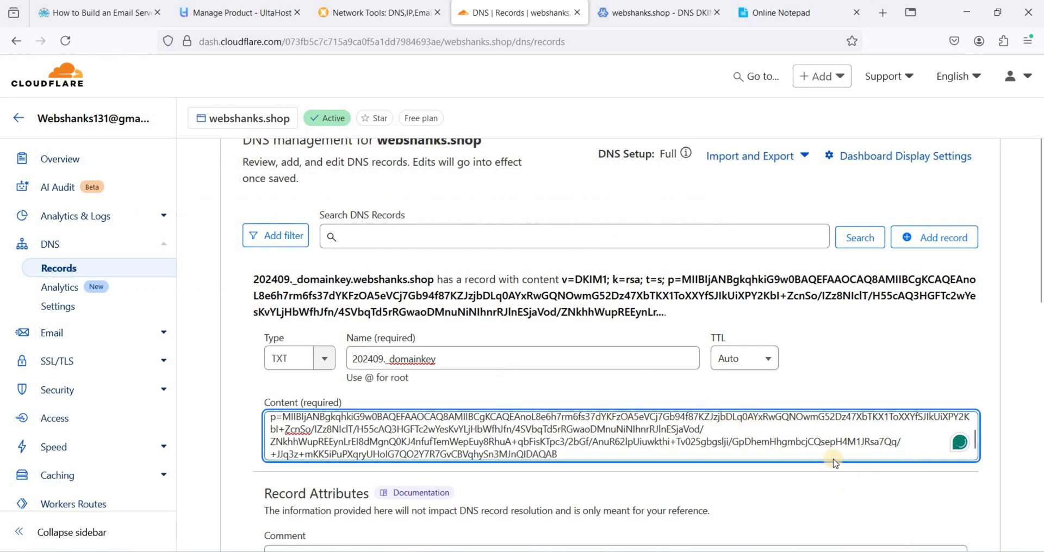
scroll(867, 473, "down", 3)
key("Return")
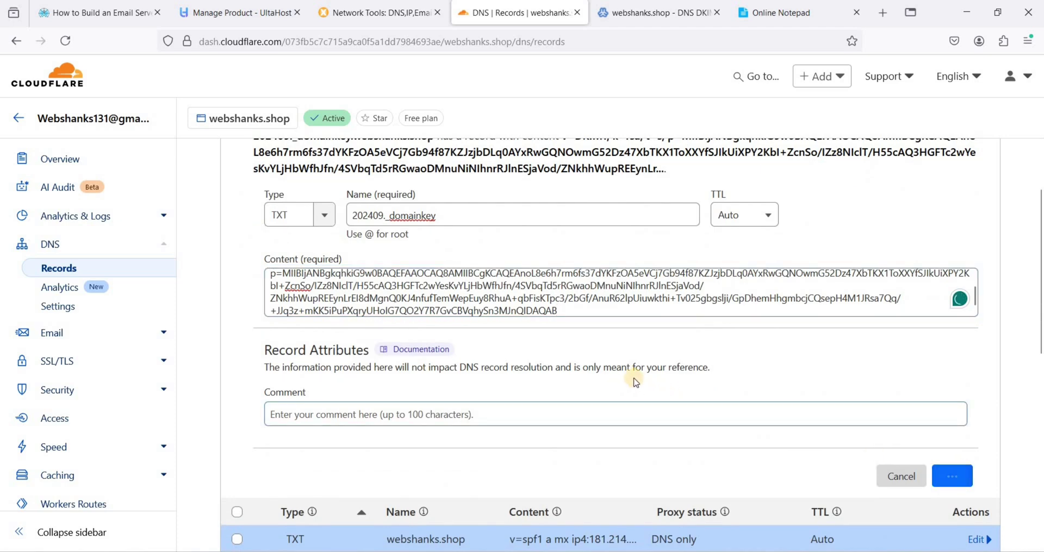
Confirm 202409._domainkey appears in Cloudflare's DNS records, then return to Virtualmin's DKIM page
scroll(432, 334, "up", 3)
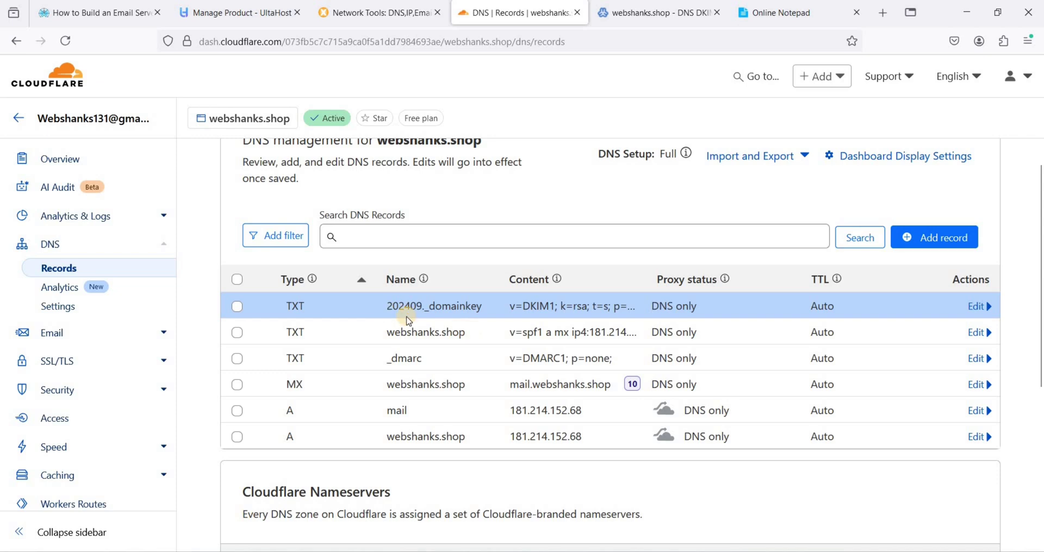
key("ctrl+Tab")
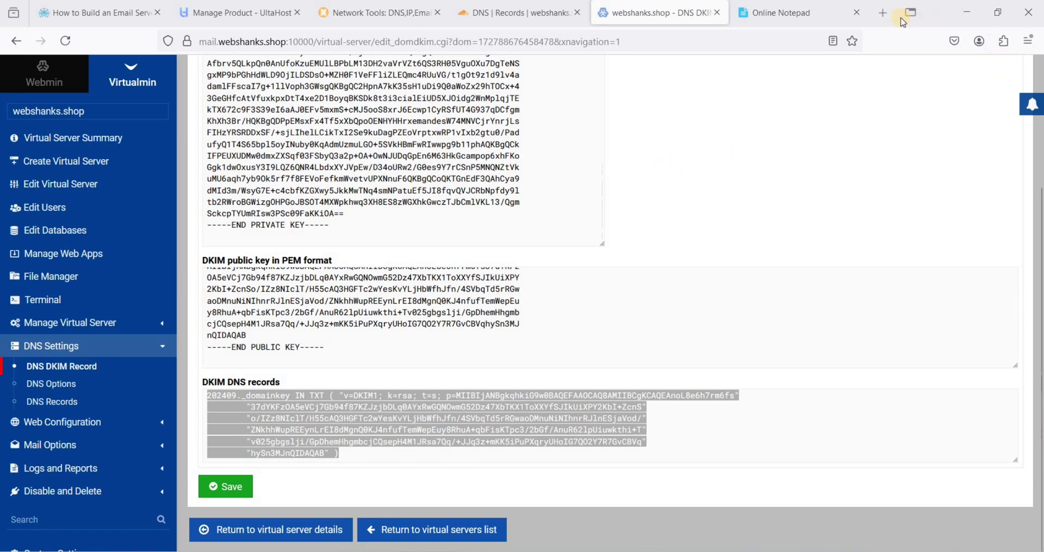
Log in to Roundcube at mail.webshanks.shop/roundcube with the mailbox credentials, declining to save the password
left_click(882, 12)
key("ctrl+v")
key("Return")
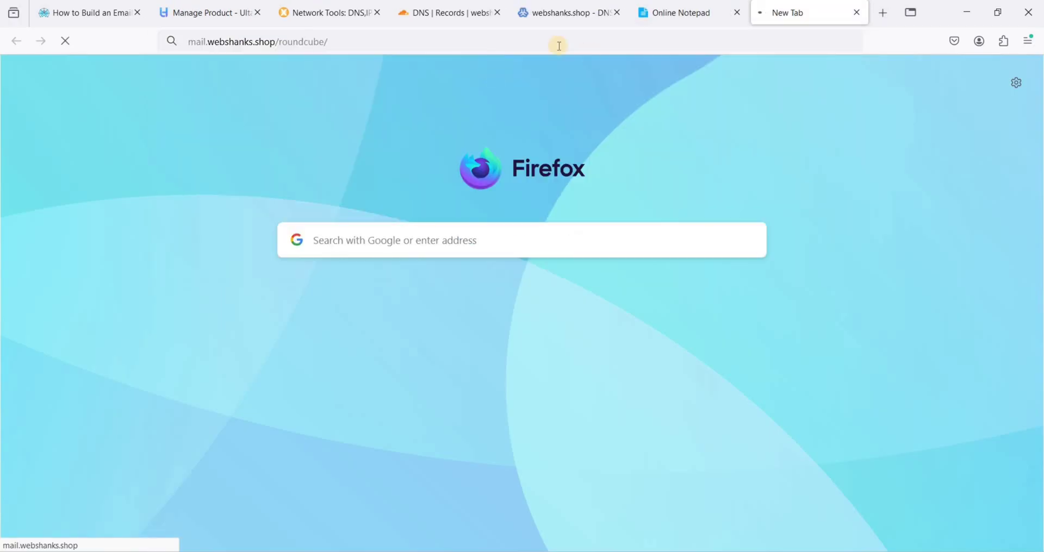
left_click(524, 250)
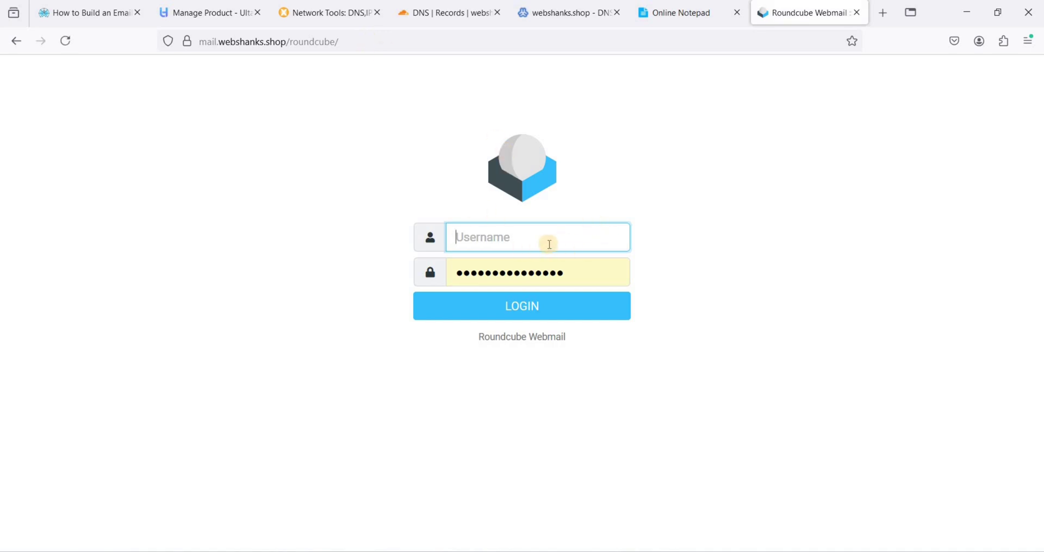
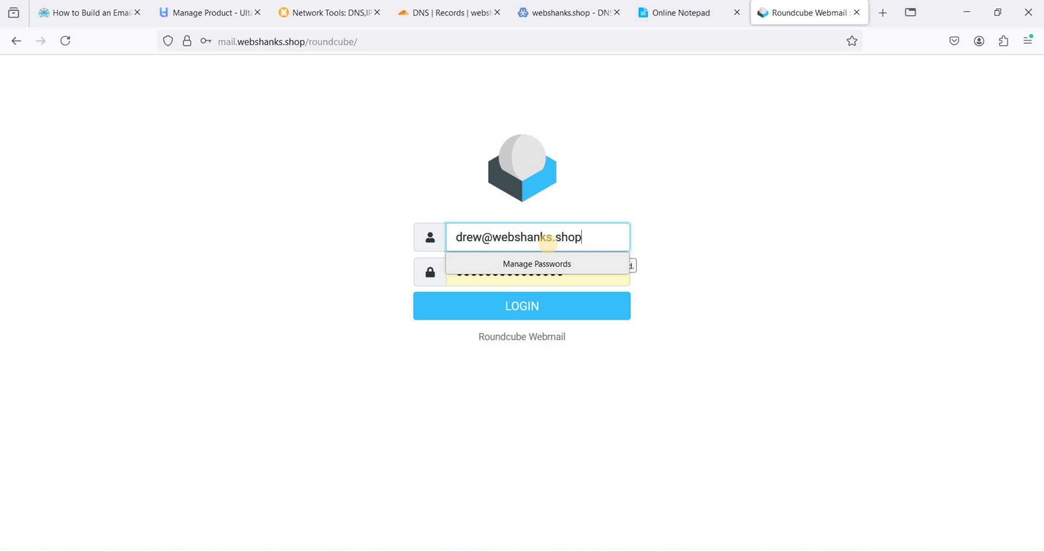
key("Tab")
left_click(594, 284)
left_click(510, 307)
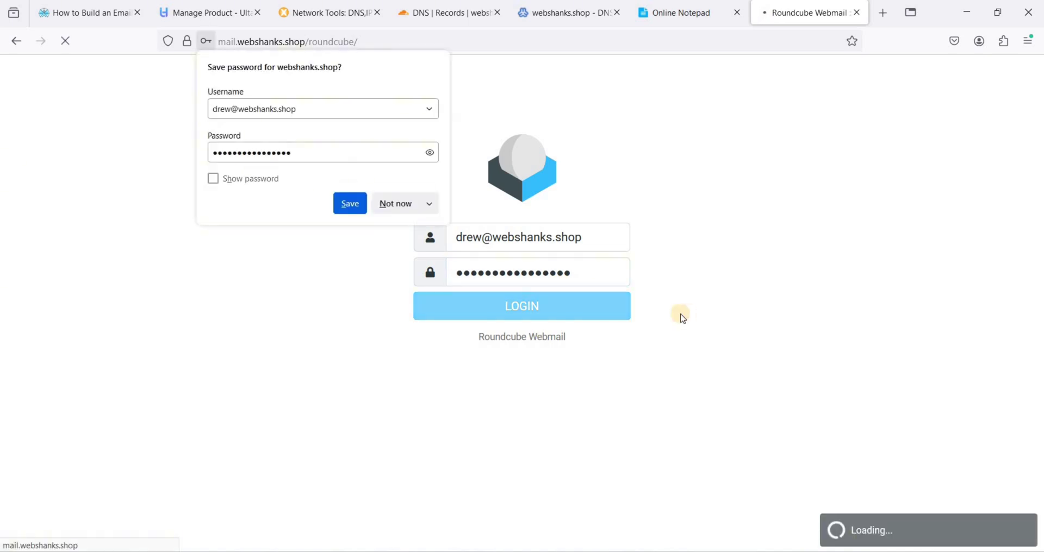
left_click(401, 204)
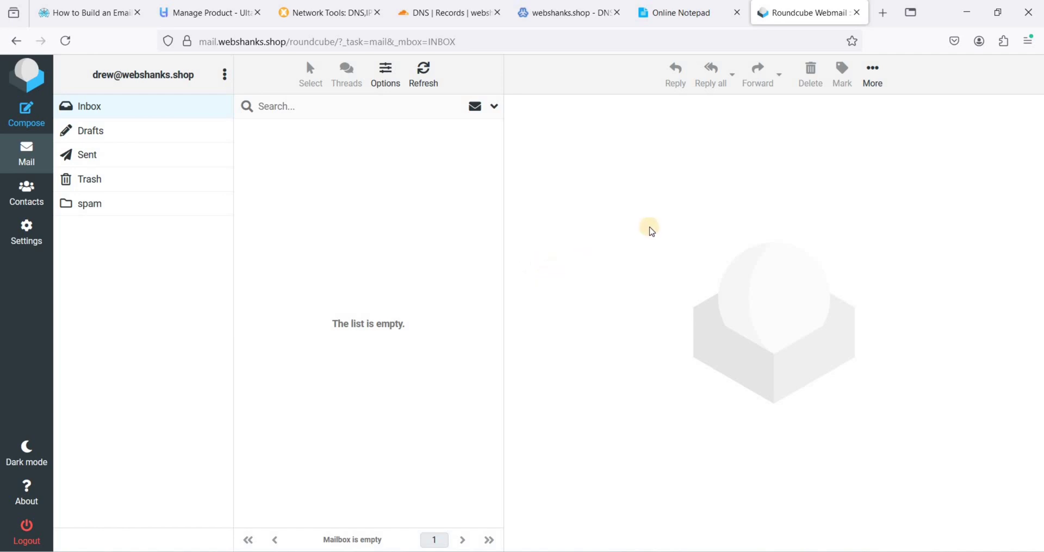
Open mail-tester.com in a new tab
left_click(884, 20)
type("mail-tester.com")
key("Return")
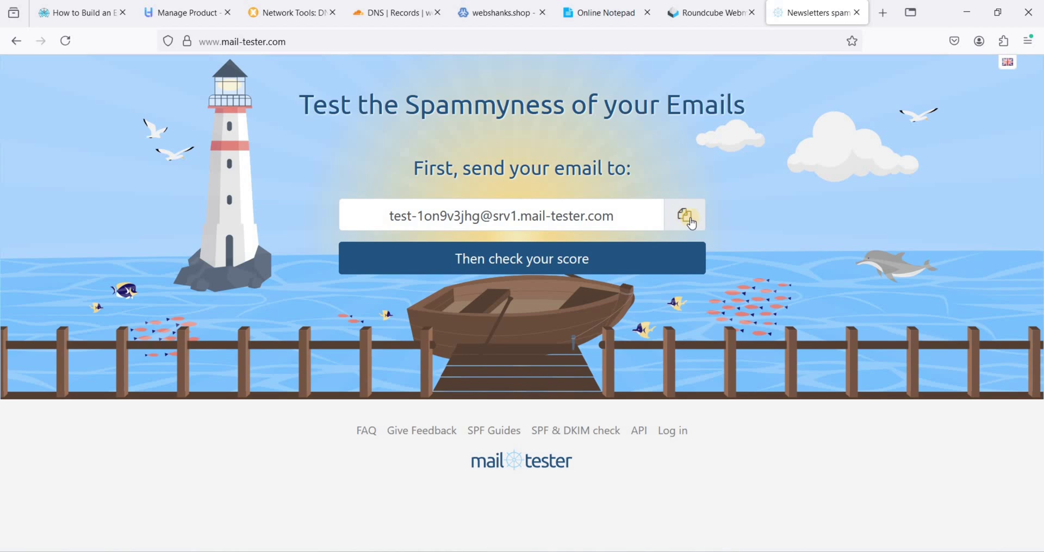
Compose a new Roundcube message addressed to the copied mail-tester test address
left_click(686, 217)
left_click(704, 14)
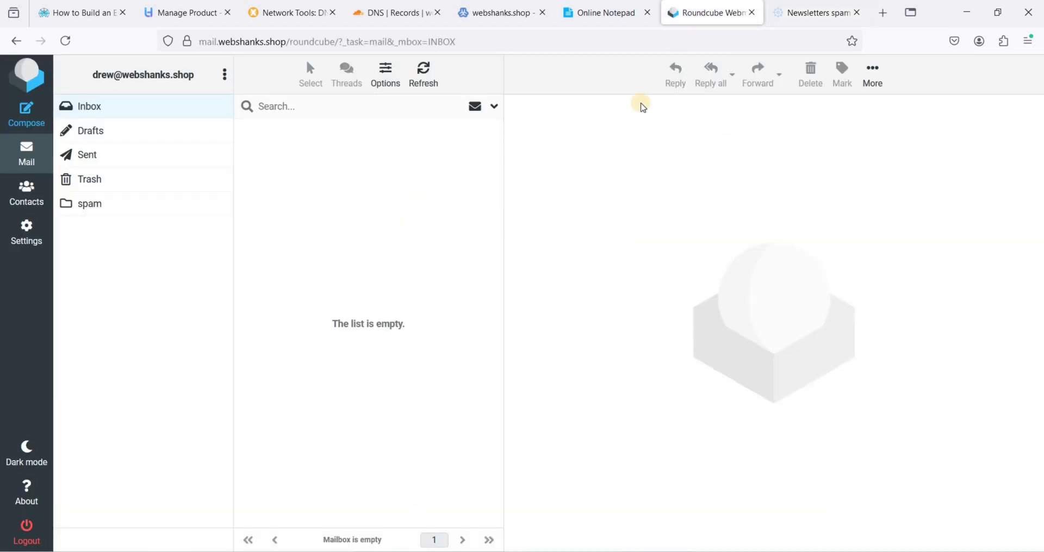
left_click(26, 111)
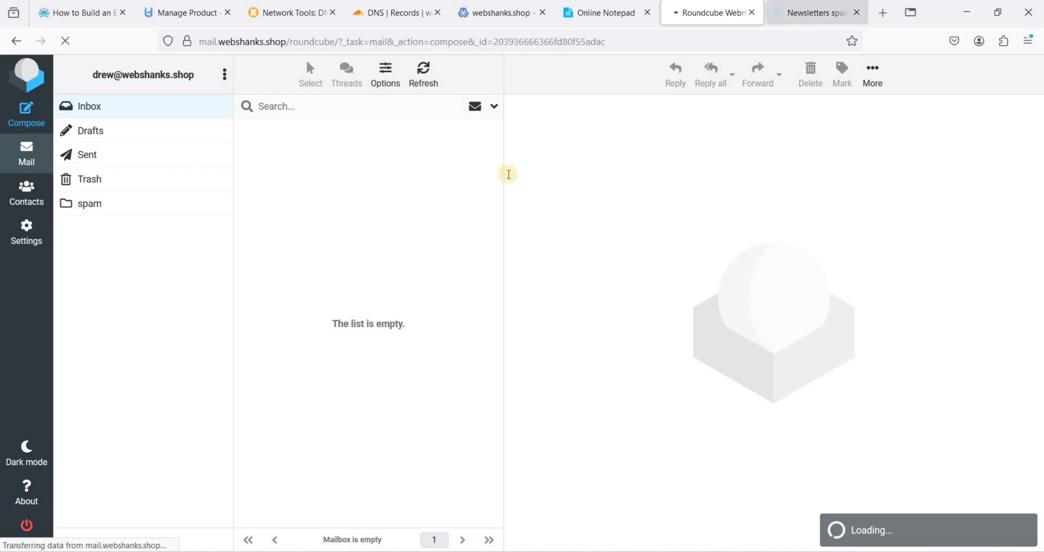
key("ctrl+v")
key("Tab")
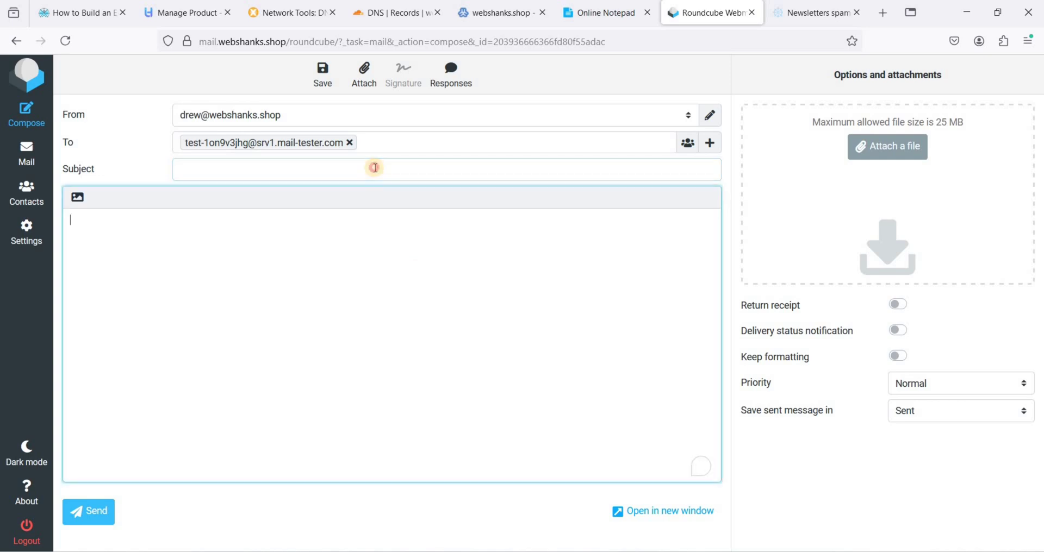
Set the subject to 'Meeting Tomorrow at 11:00 AM', copied from the notepad
left_click(596, 16)
left_click(286, 222)
key("shift+Home")
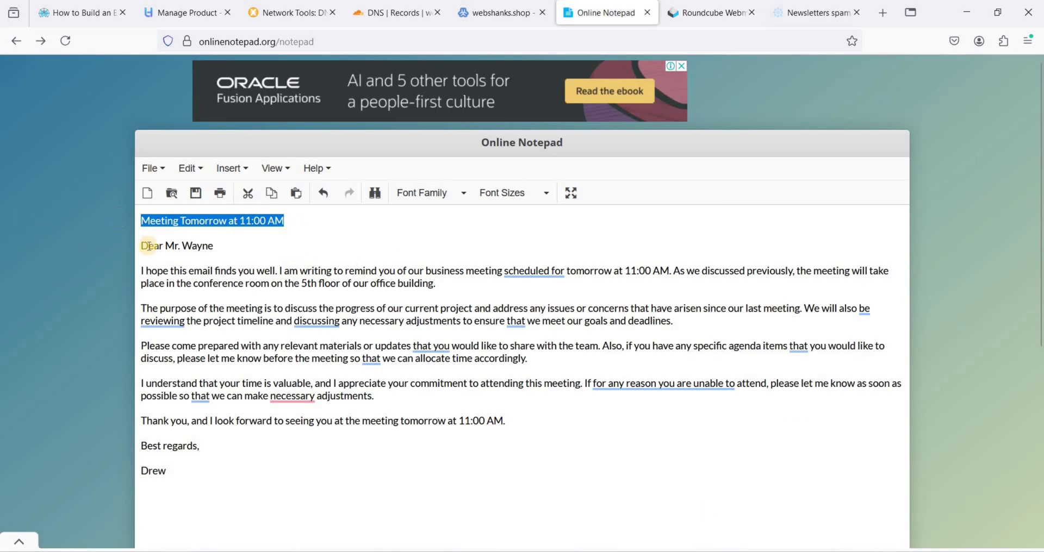
left_click(718, 12)
key("ctrl+v")
Paste the letter from greeting to signature as the body and send it
key("ctrl+shift+Tab")
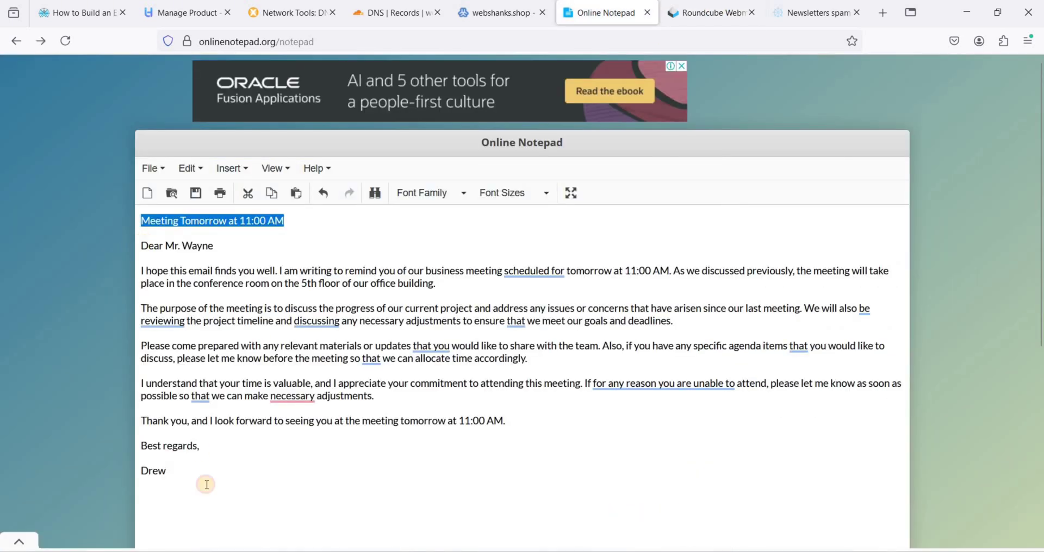
left_click_drag(140, 246, 248, 474)
left_click(699, 7)
left_click(194, 341)
key("ctrl+v")
left_click(97, 536)
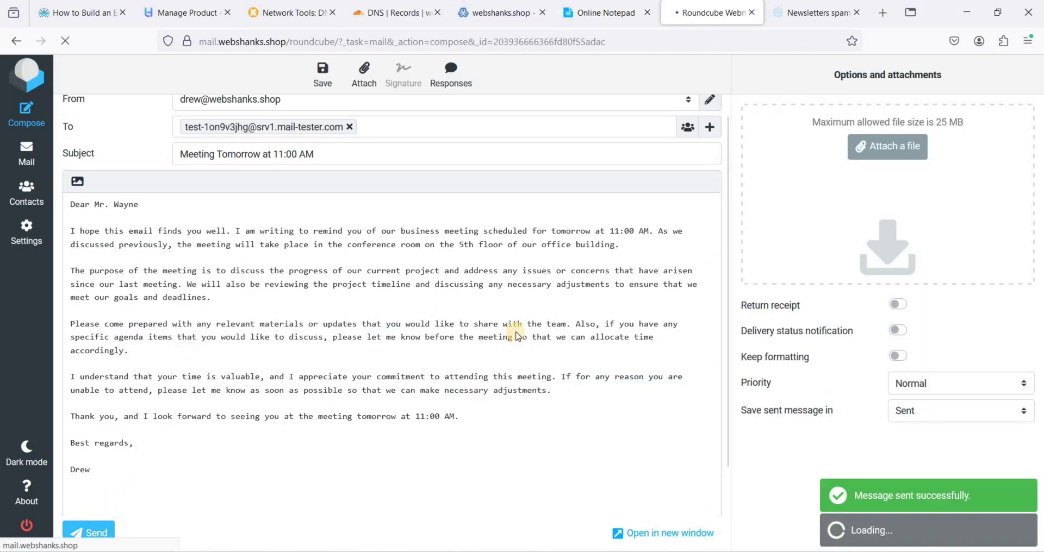
left_click(814, 15)
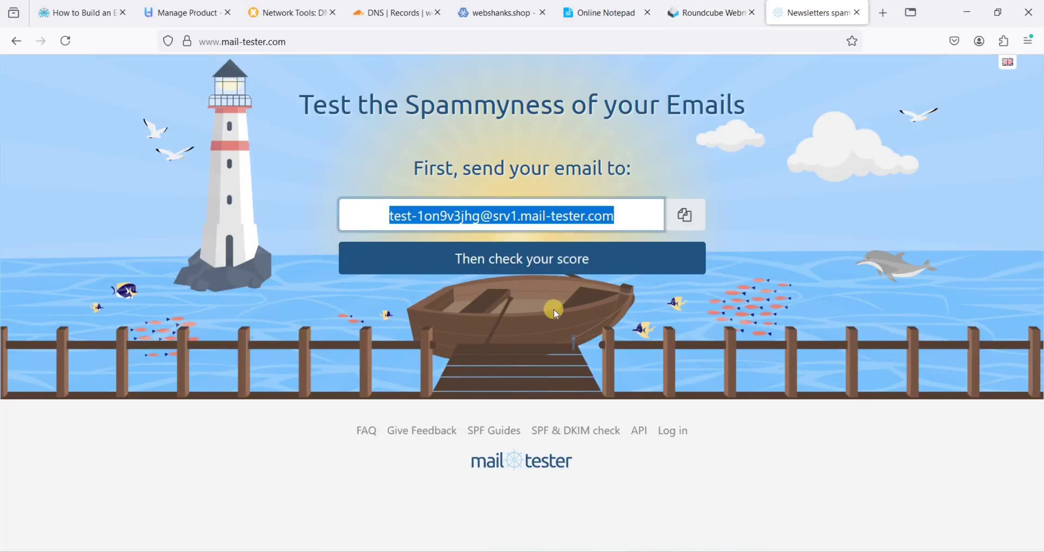
Review mail-tester's report: check the received message's sender and the perfect 10/10 score
scroll(358, 344, "down", 4)
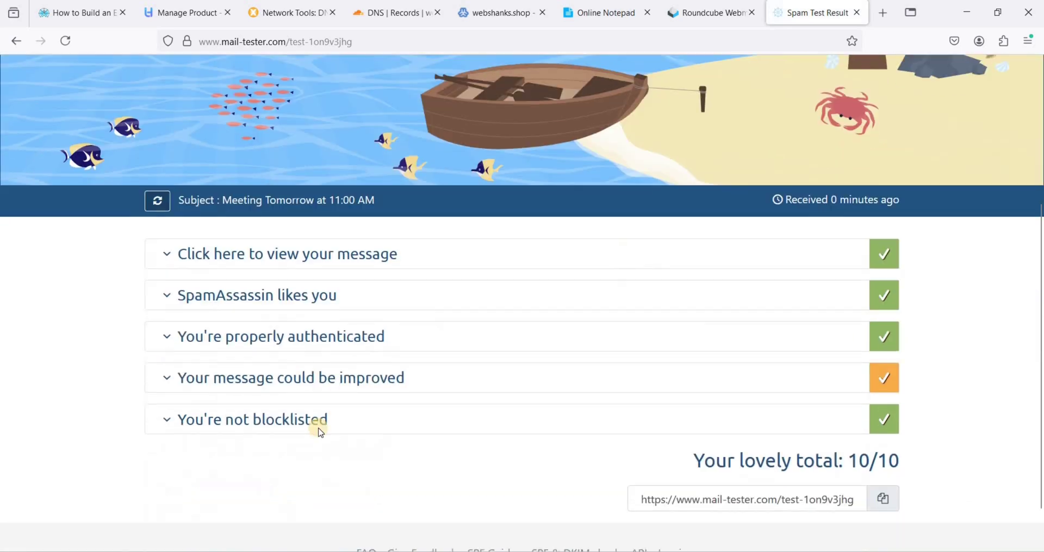
scroll(319, 429, "up", 1)
left_click(218, 325)
left_click_drag(312, 374, 198, 370)
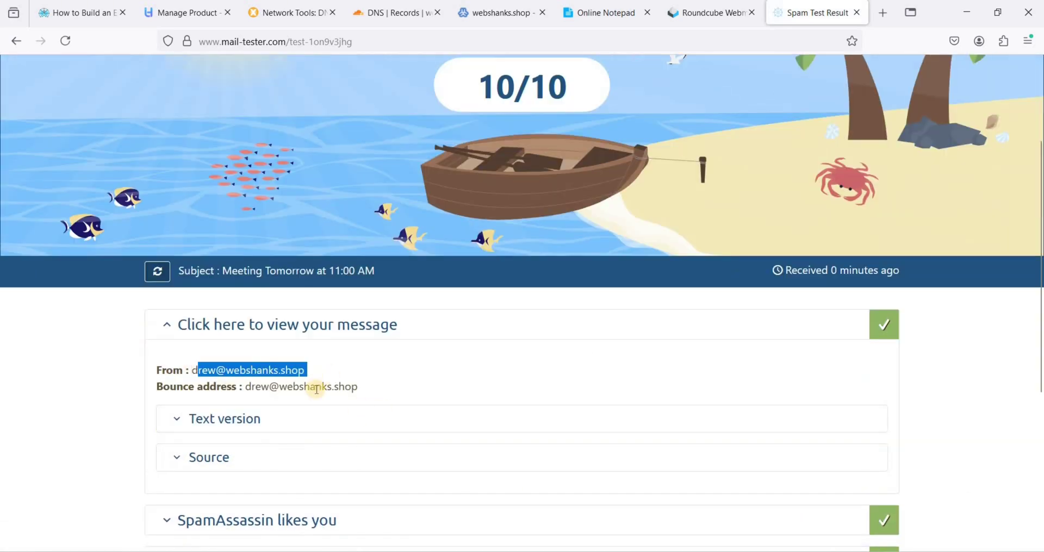
left_click(392, 316)
scroll(489, 239, "up", 3)
left_click_drag(531, 229, 479, 228)
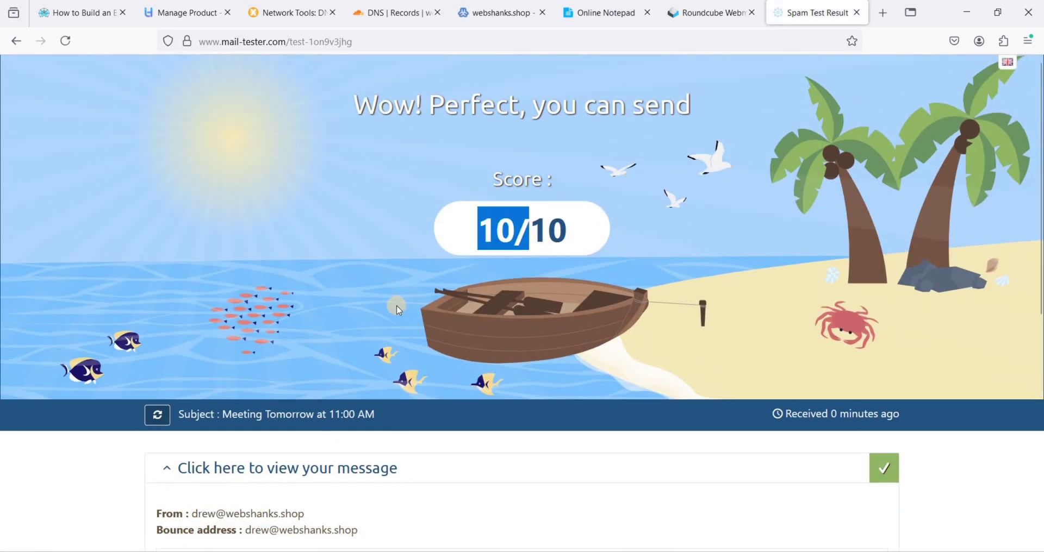
scroll(537, 162, "down", 3)
scroll(704, 93, "up", 3)
left_click(679, 203)
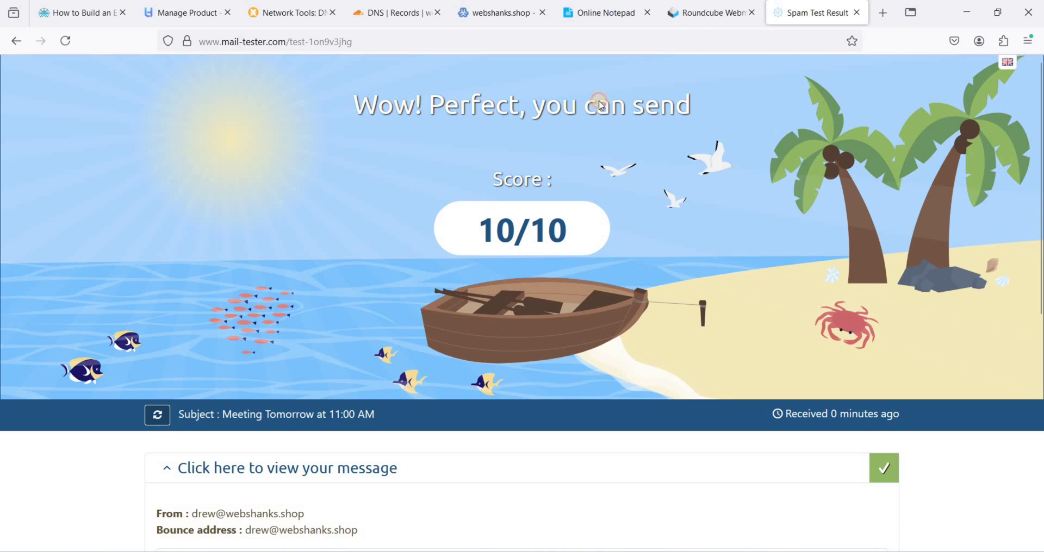
key("ctrl+Page_Up")
Compose a message to the Gmail and Proton Mail test addresses with the notepad letter as body
left_click(30, 117)
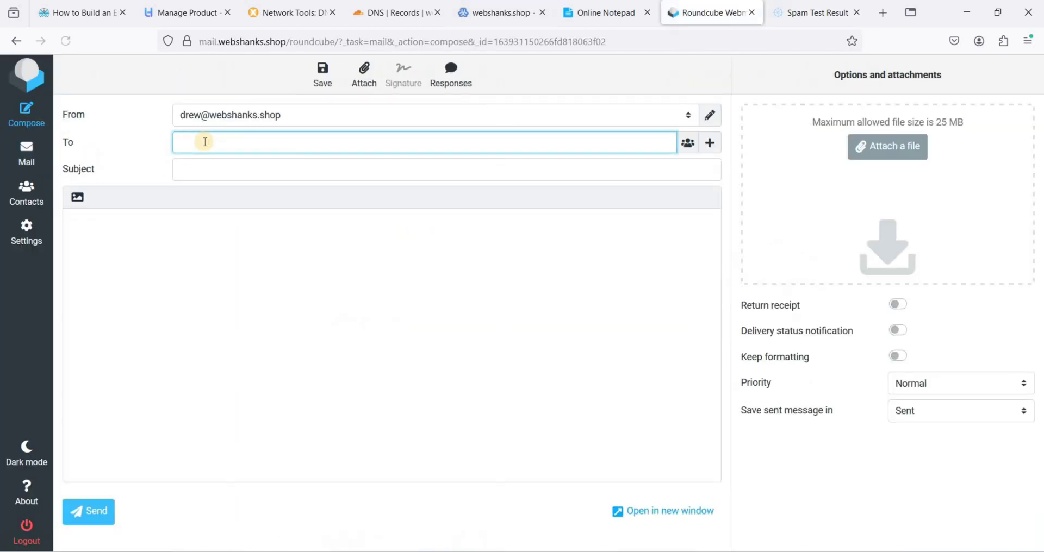
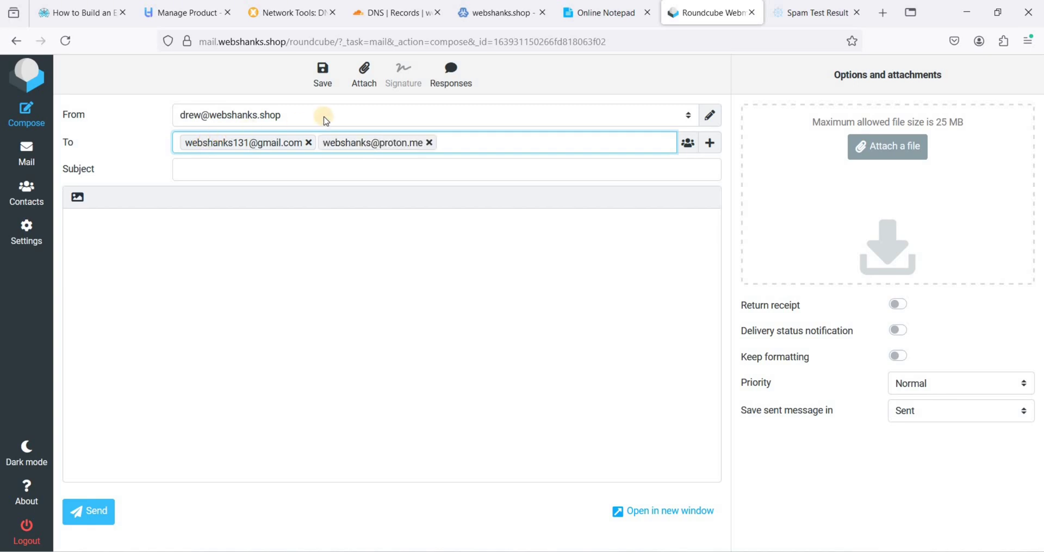
left_click(598, 16)
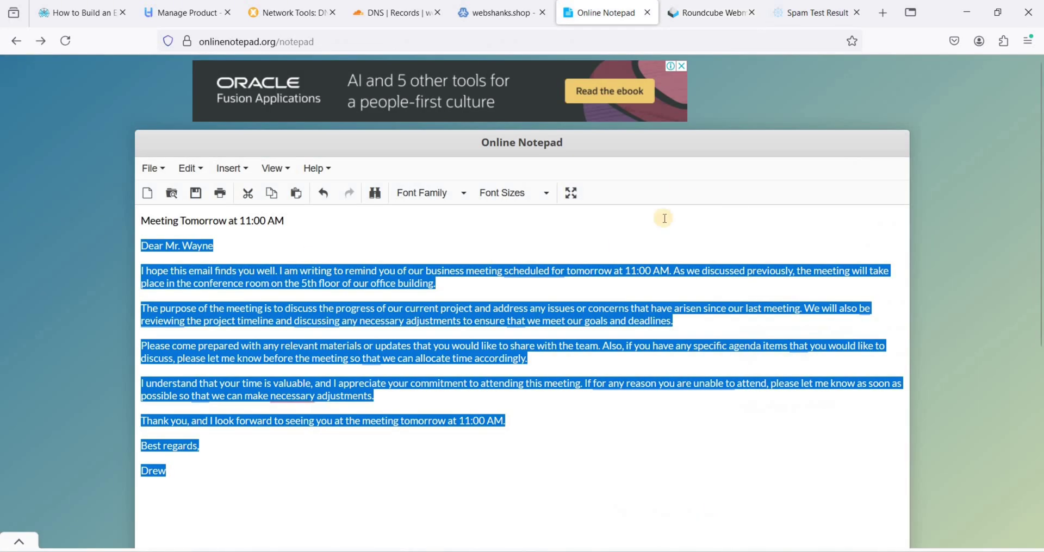
key("ctrl+c")
key("ctrl+Tab")
left_click(317, 243)
key("ctrl+v")
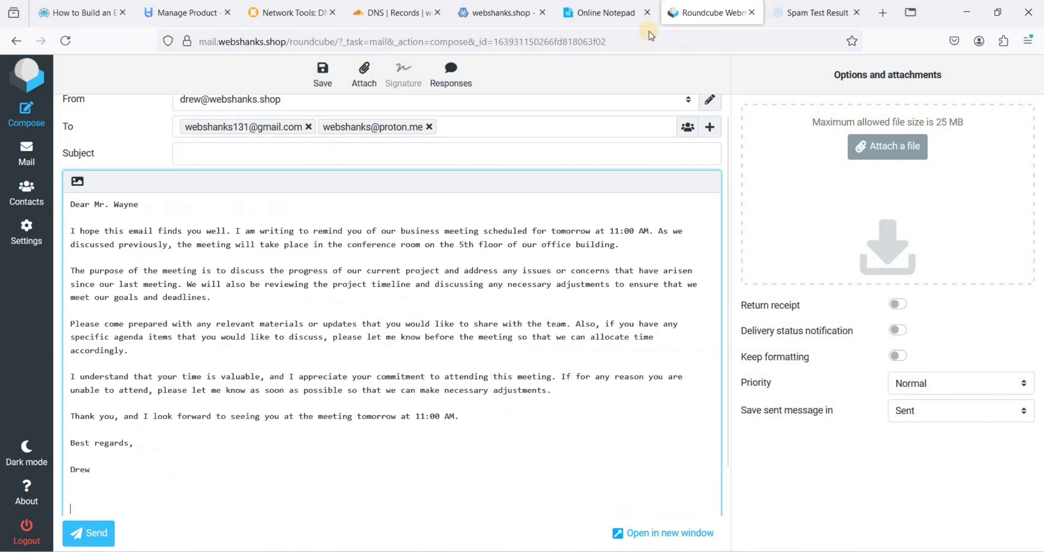
key("ctrl+shift+Tab")
Add the subject 'Meeting Tomorrow at 11:00 AM' and send to both recipients
left_click_drag(63, 224, 466, 195)
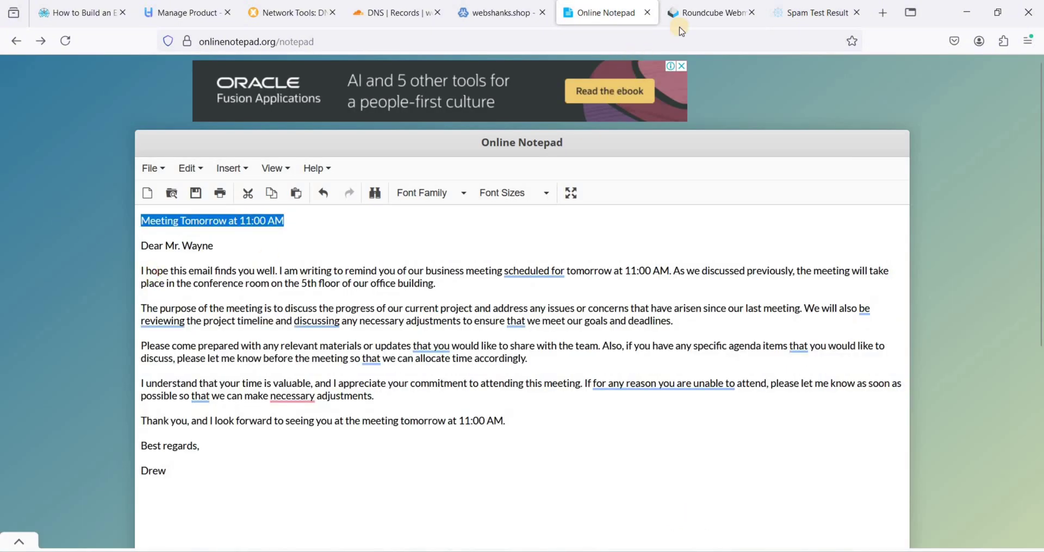
key("ctrl+Tab")
key("ctrl+v")
left_click(883, 12)
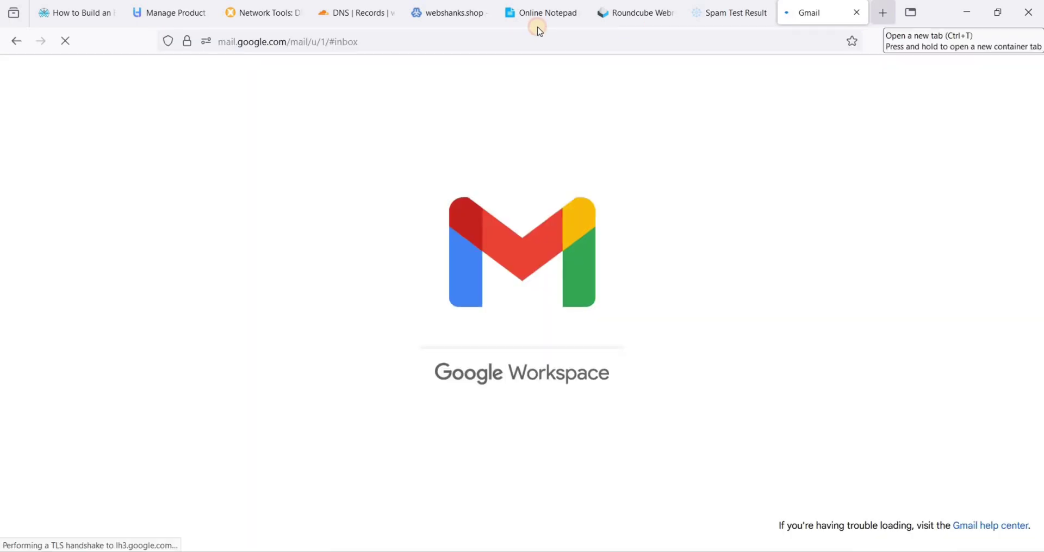
left_click(882, 12)
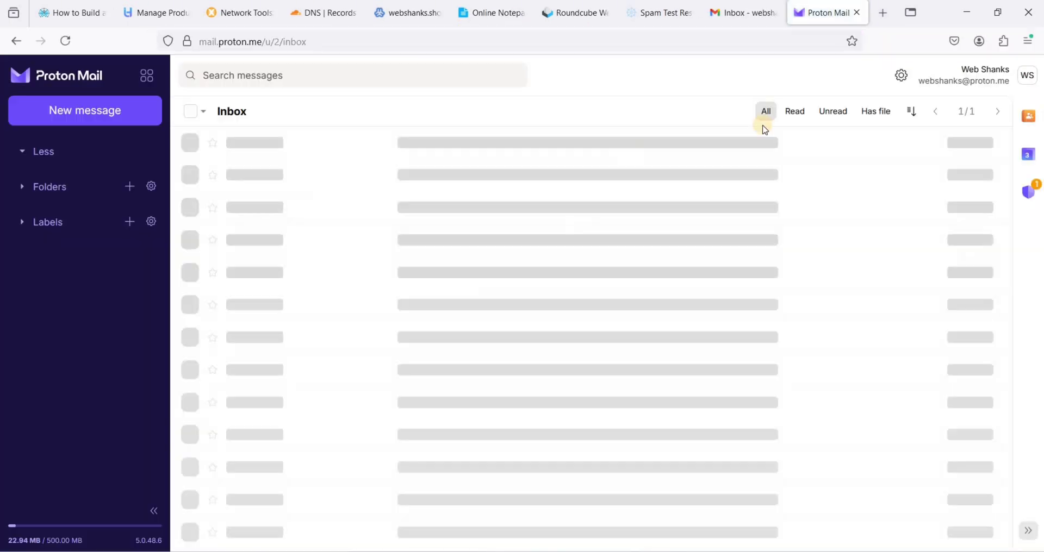
left_click(575, 13)
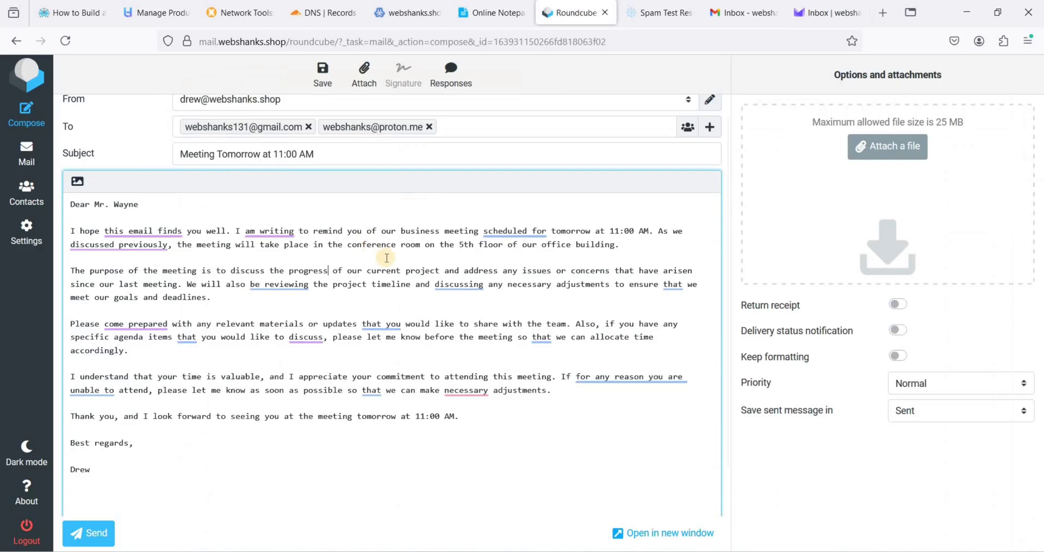
scroll(104, 467, "down", 1)
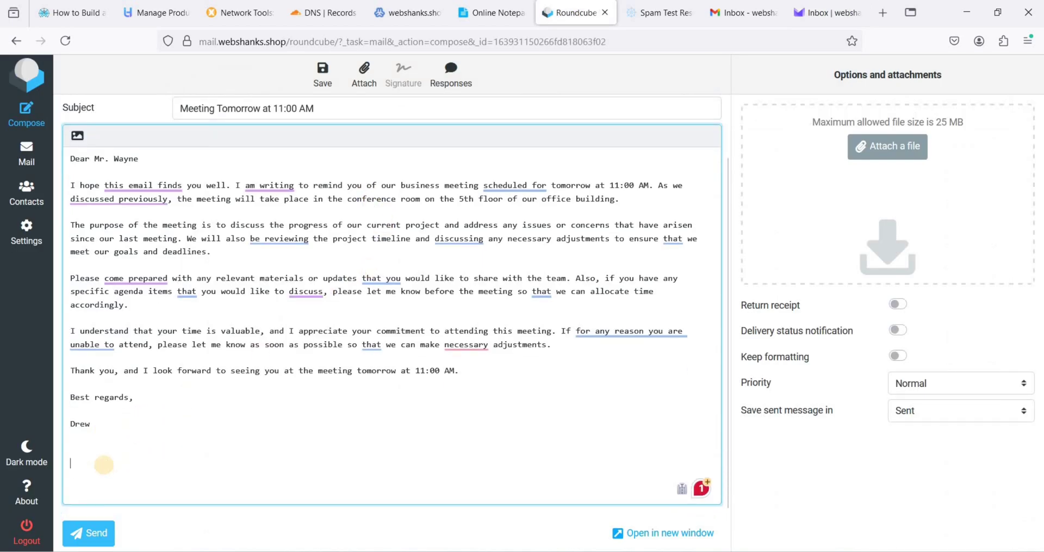
scroll(103, 465, "up", 1)
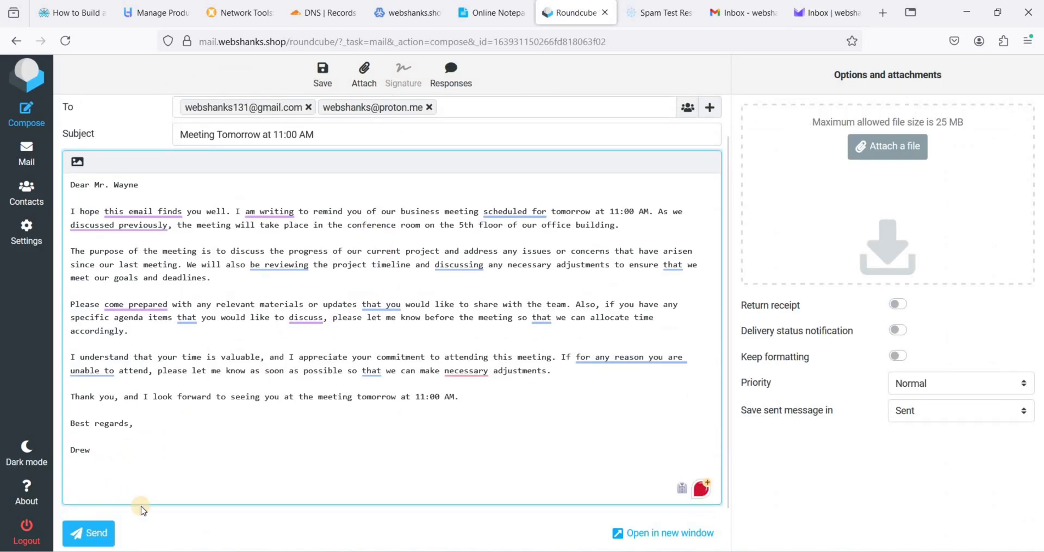
left_click(89, 533)
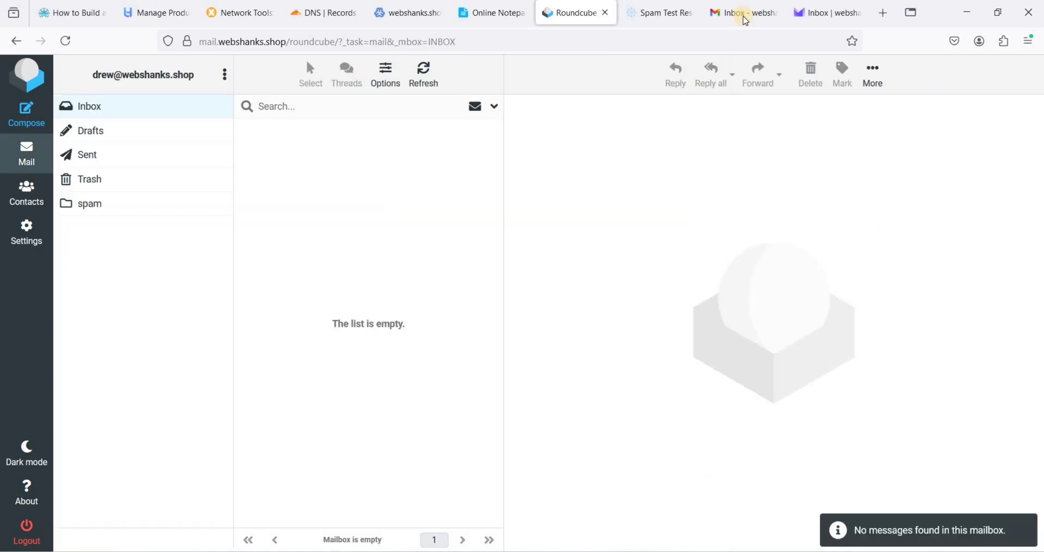
Confirm the Meeting Tomorrow at 11:00 AM email arrived in both Gmail and Proton Mail
left_click(744, 16)
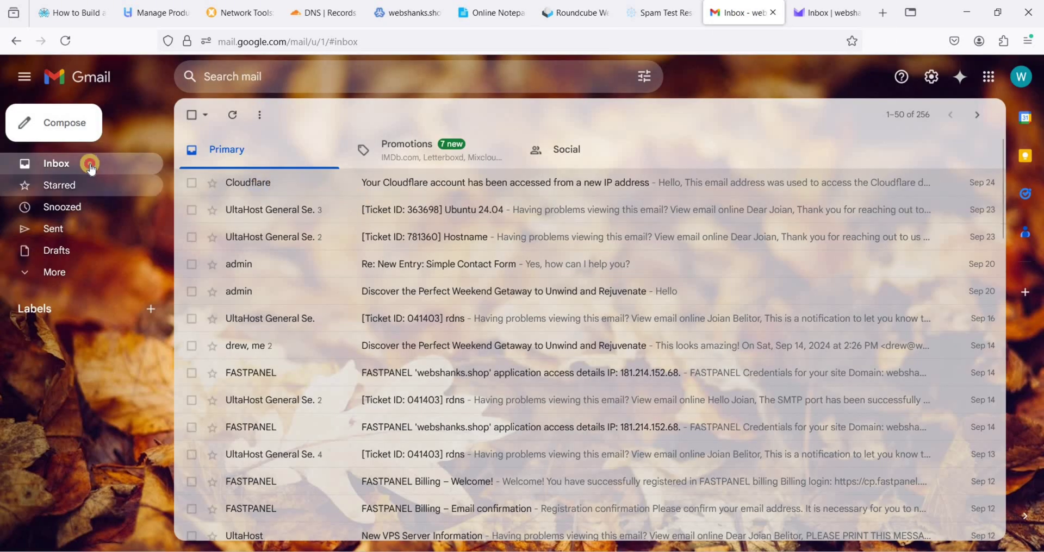
left_click(92, 169)
left_click(460, 191)
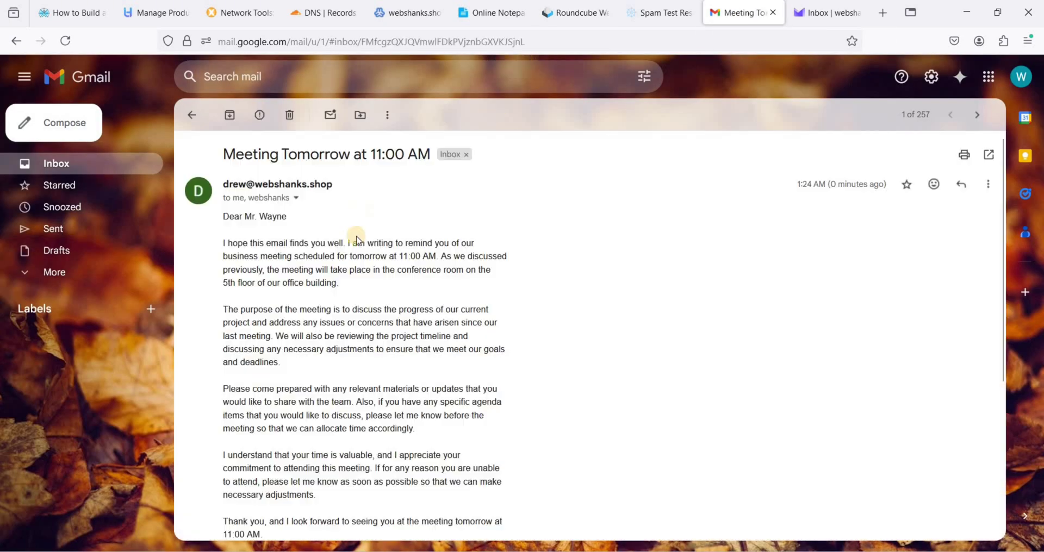
scroll(371, 254, "down", 5)
scroll(550, 235, "up", 5)
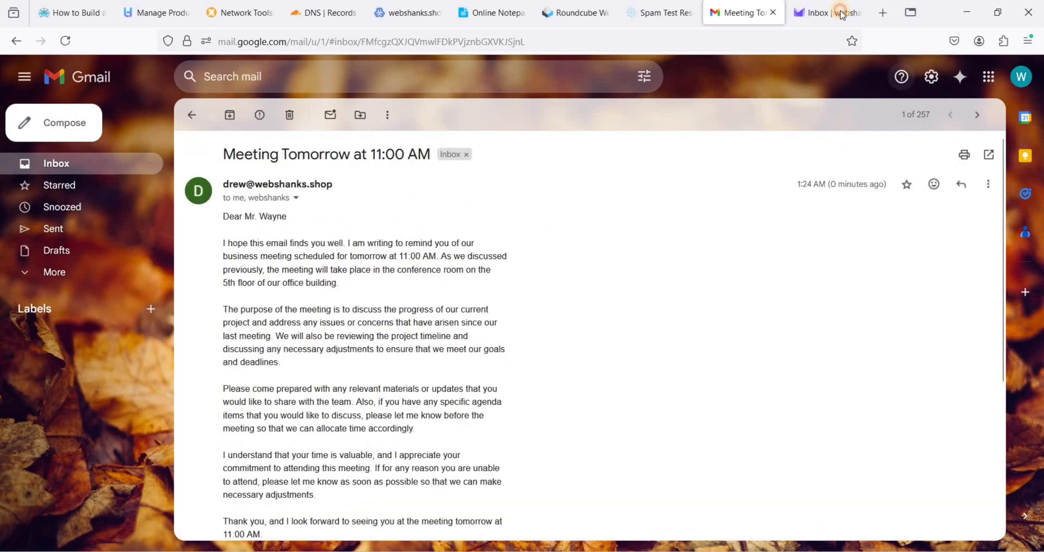
left_click(826, 13)
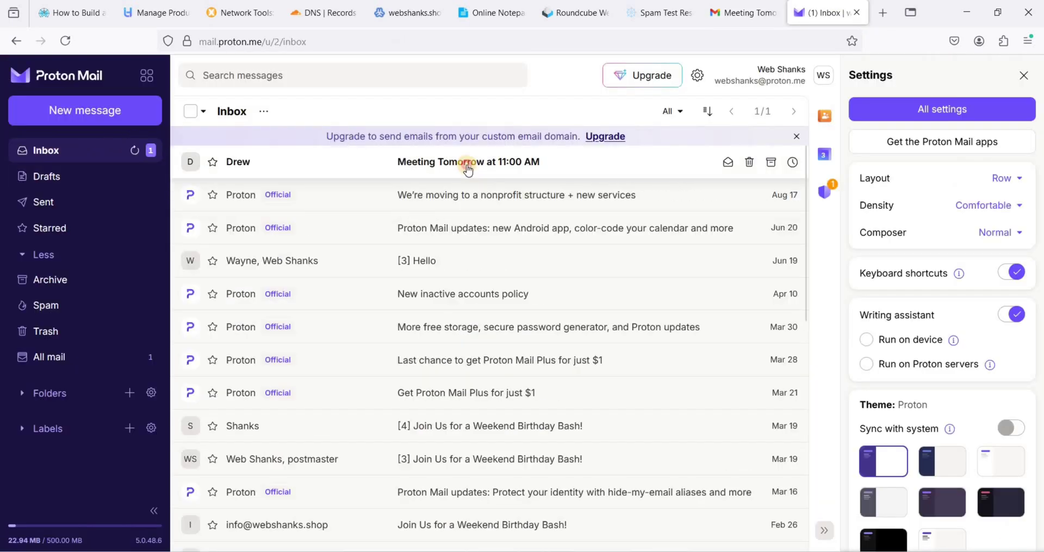
left_click(466, 163)
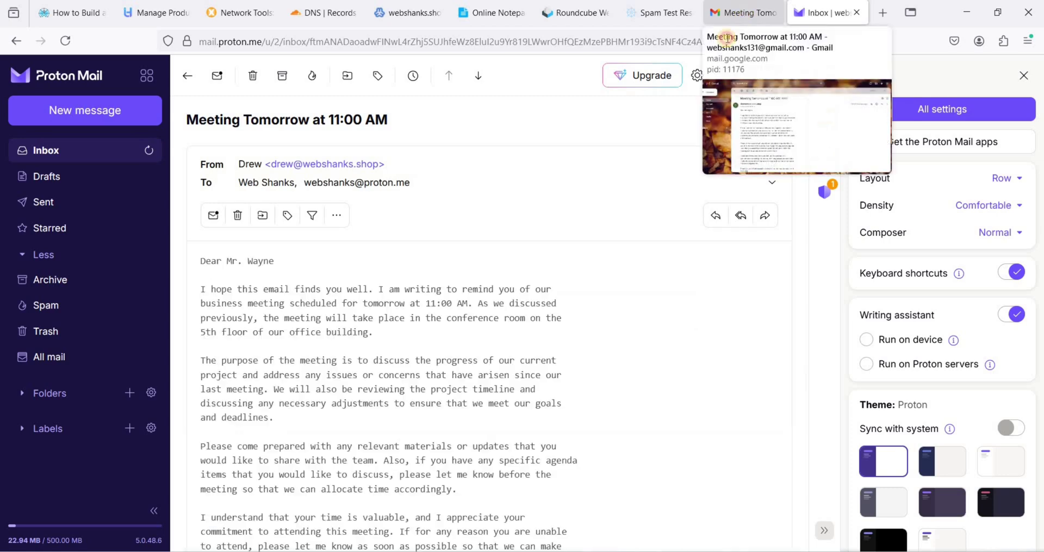
left_click(742, 12)
Send Gmail's 'I will be attending the meeting.' smart reply
scroll(391, 288, "down", 5)
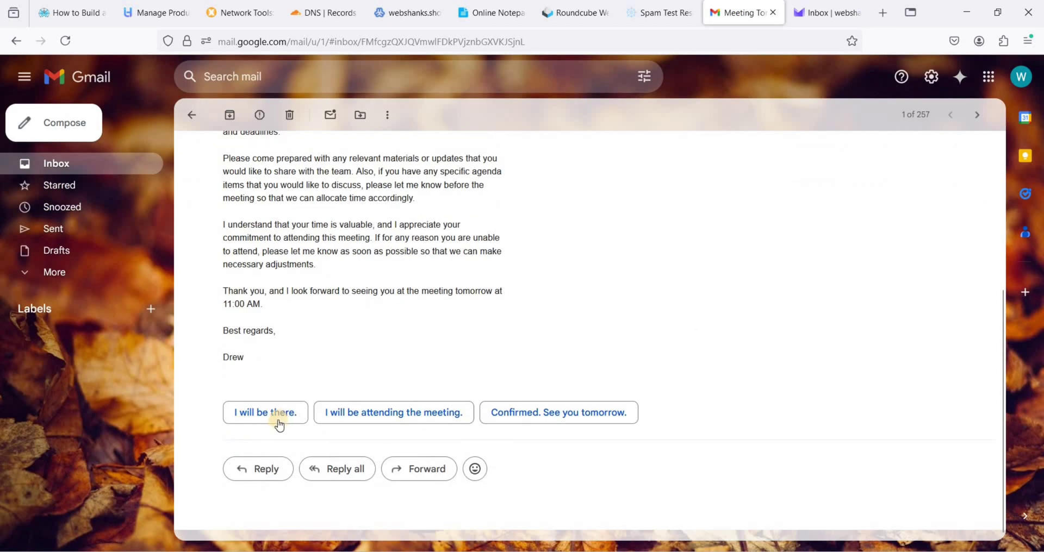
left_click(370, 413)
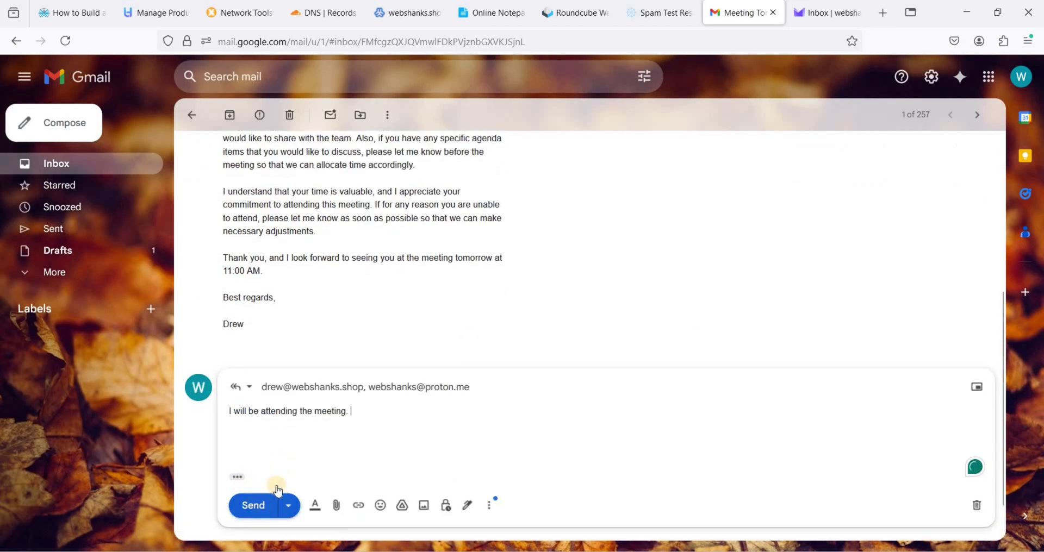
left_click(272, 503)
key("ctrl+Page_Up")
key("ctrl+Page_Up")
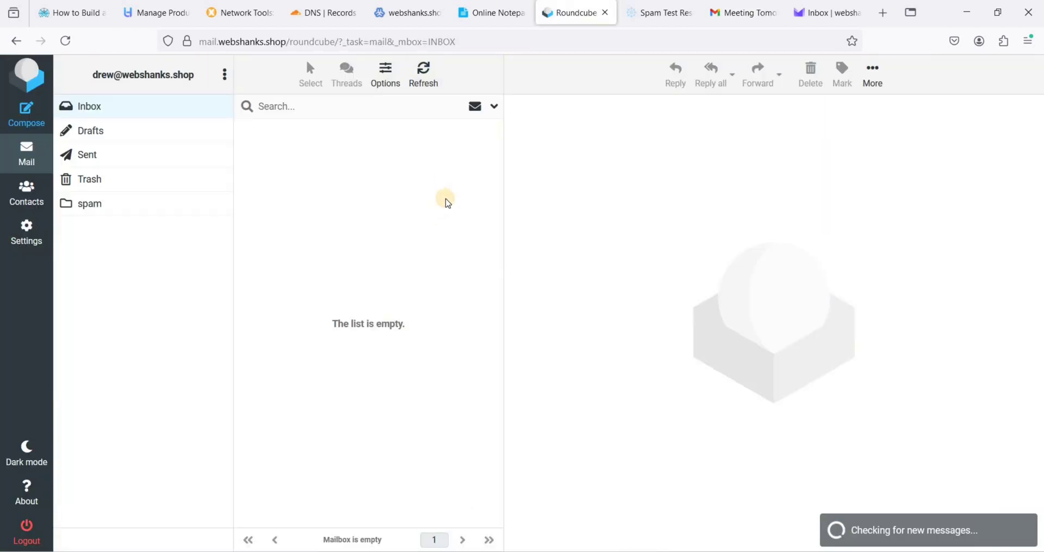
Refresh the Roundcube inbox until the 'Re: Meeting Tomorrow at 11:00 AM' reply arrives, then open it
left_click(424, 75)
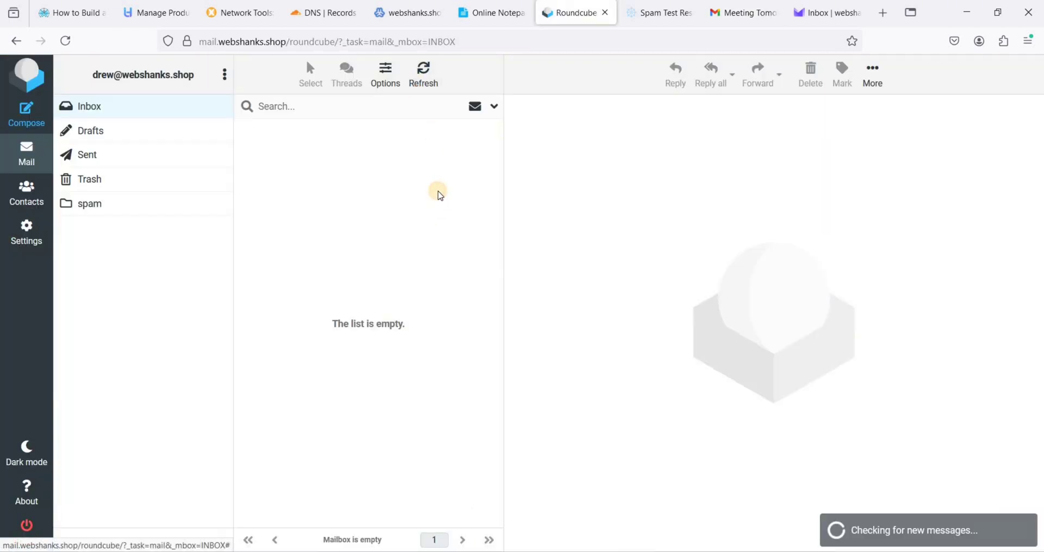
left_click(425, 82)
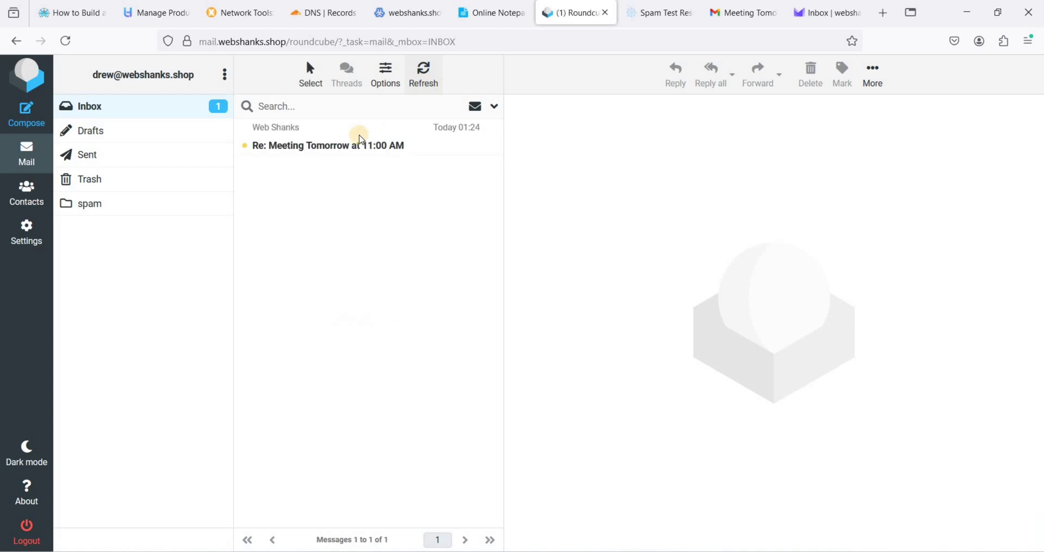
left_click(329, 155)
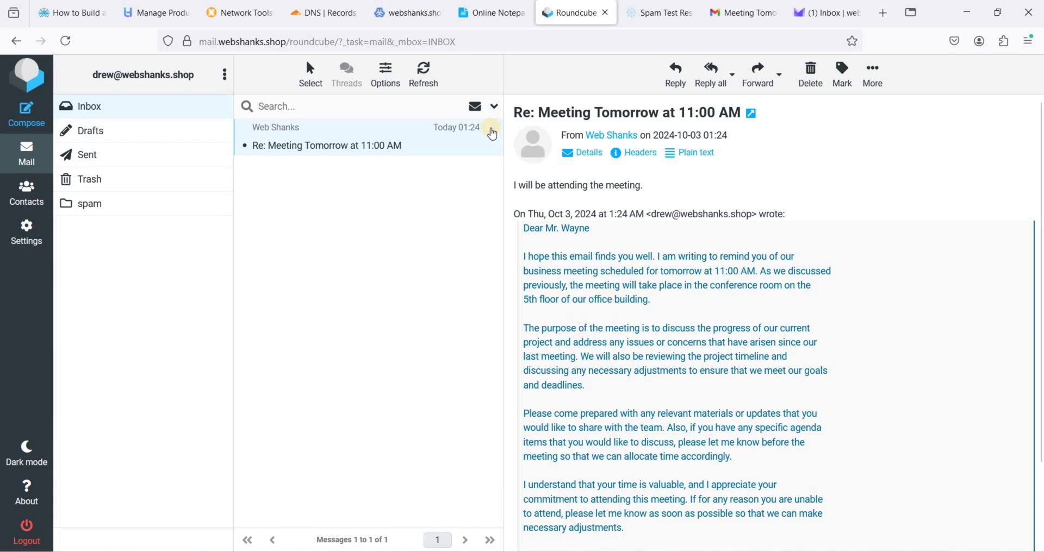
Go to Virtualmin's Edit Users page for webshanks.shop
left_click(402, 12)
scroll(304, 211, "up", 5)
left_click(45, 209)
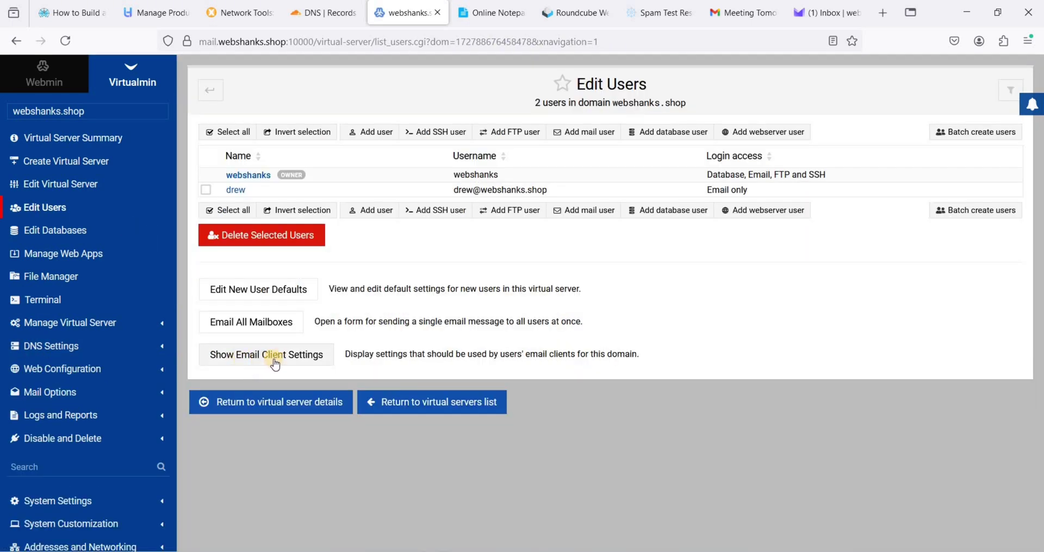
Show the email client settings: IMAP port 993, SMTP port 587 with STARTTLS
left_click(292, 354)
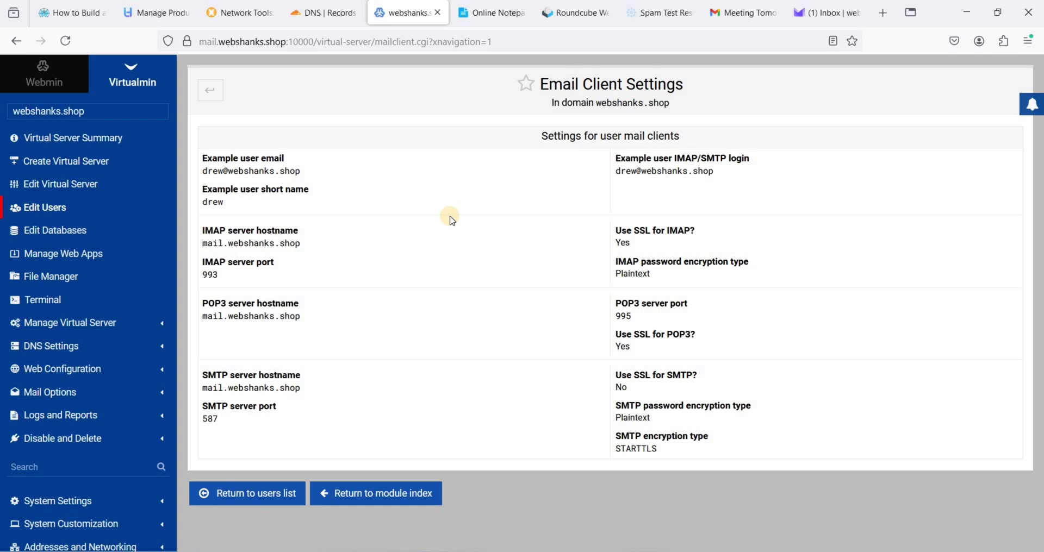
mouse_move(641, 219)
left_mouse_down()
mouse_move(713, 171)
mouse_move(517, 184)
left_mouse_up()
left_click(516, 184)
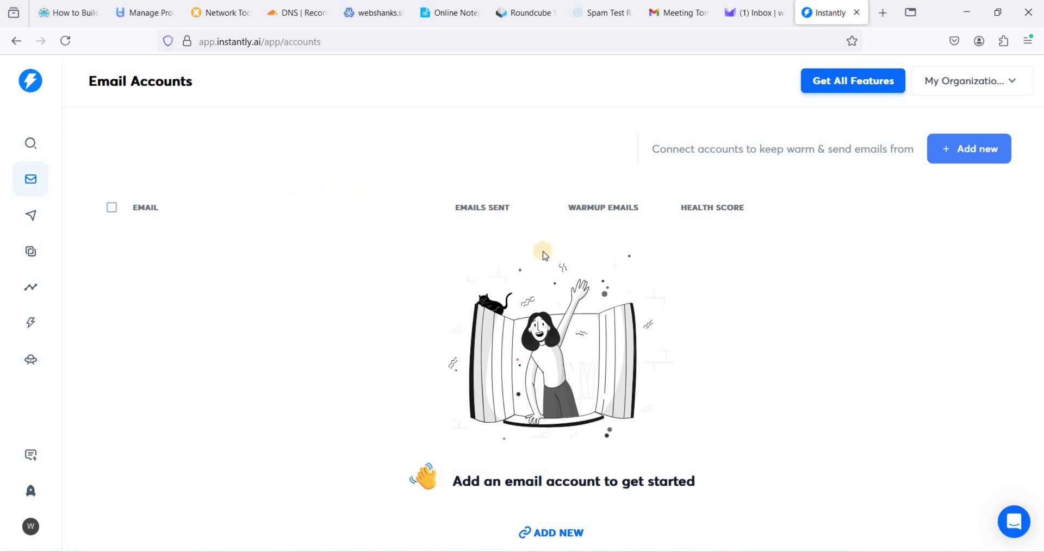
Start adding a single IMAP/SMTP account in Instantly for the webshanks.shop mailbox address
left_click(569, 534)
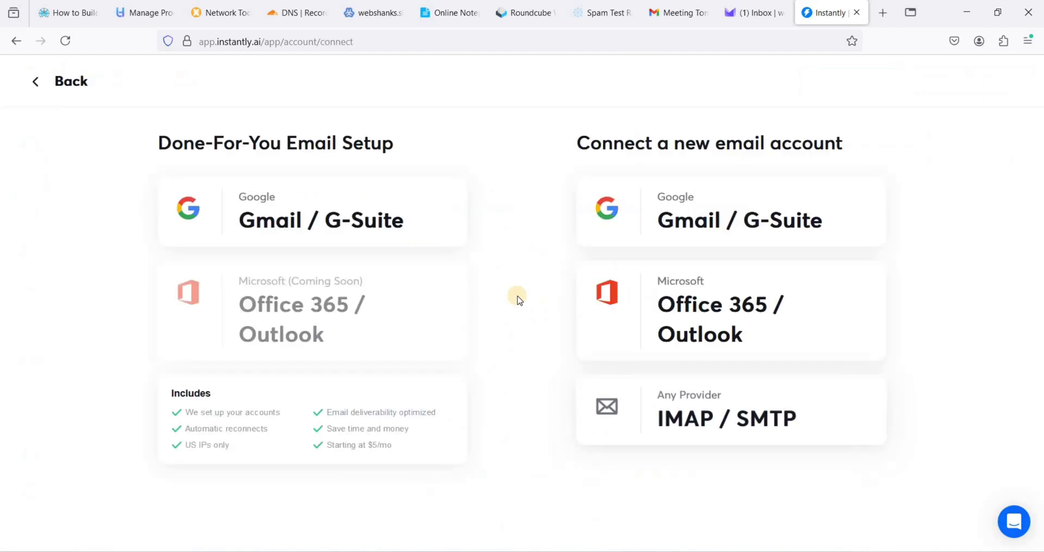
left_click(712, 421)
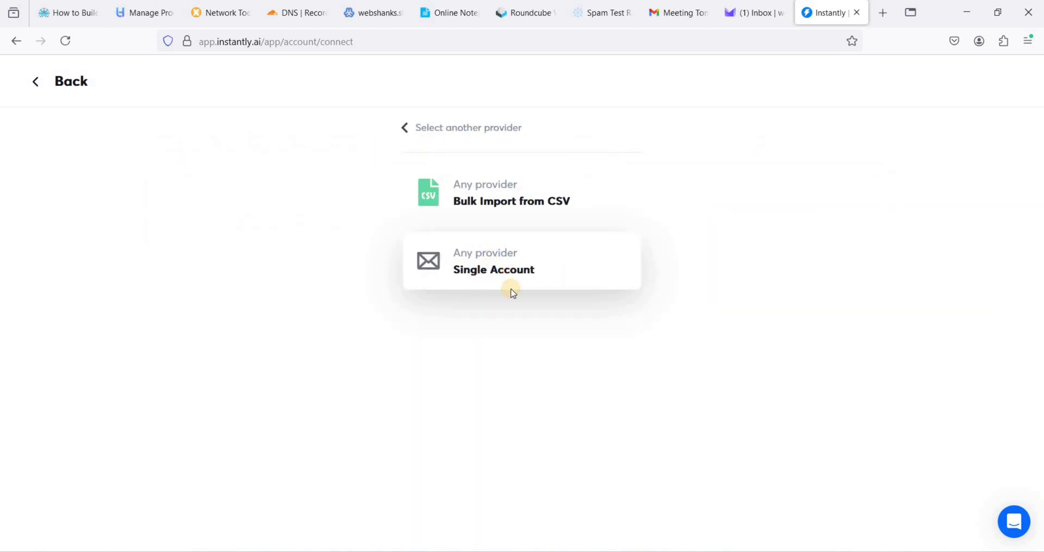
left_click(512, 292)
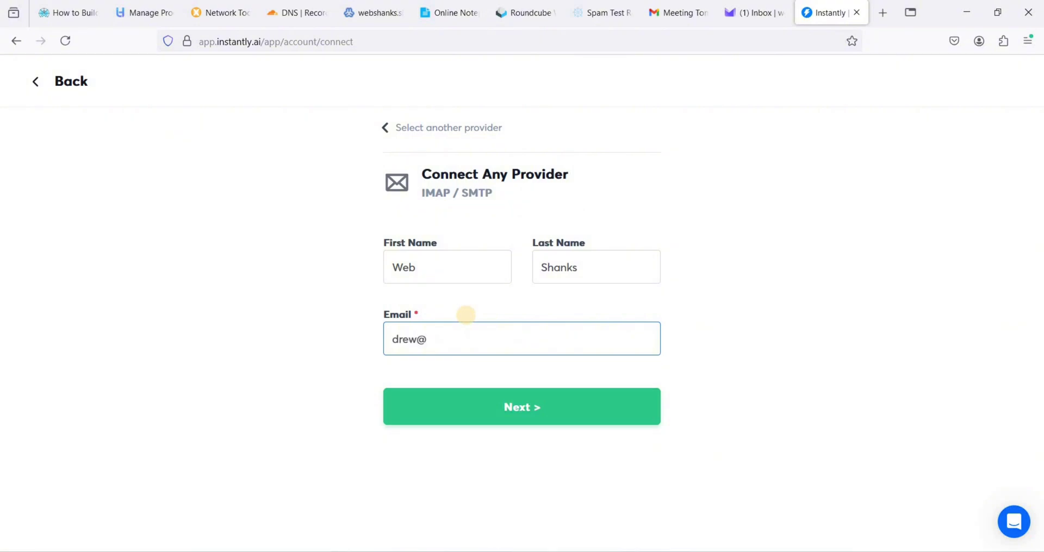
left_click(443, 399)
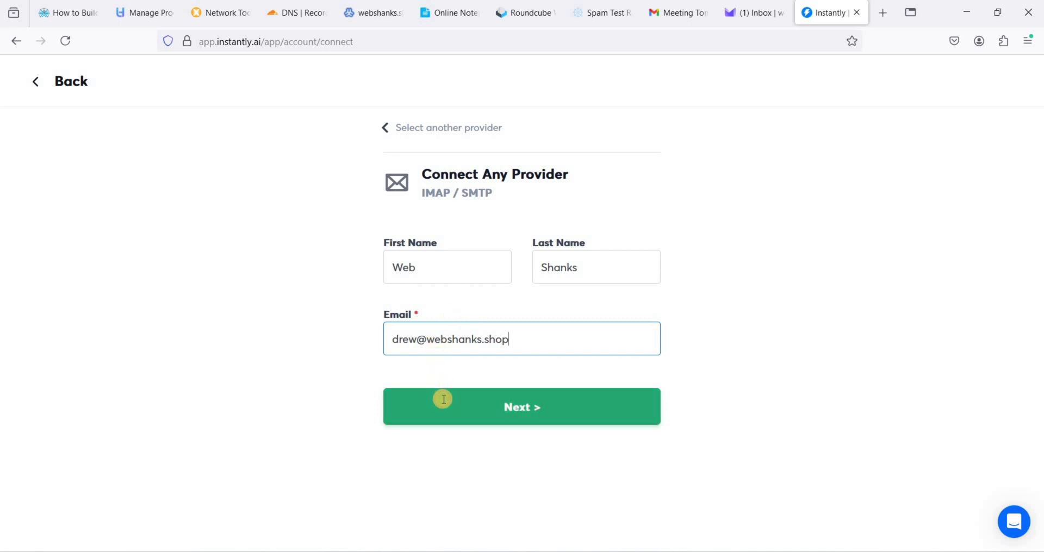
Enter the account password and IMAP host mail.webshanks.shop on port 993, then test the connection
left_click(462, 330)
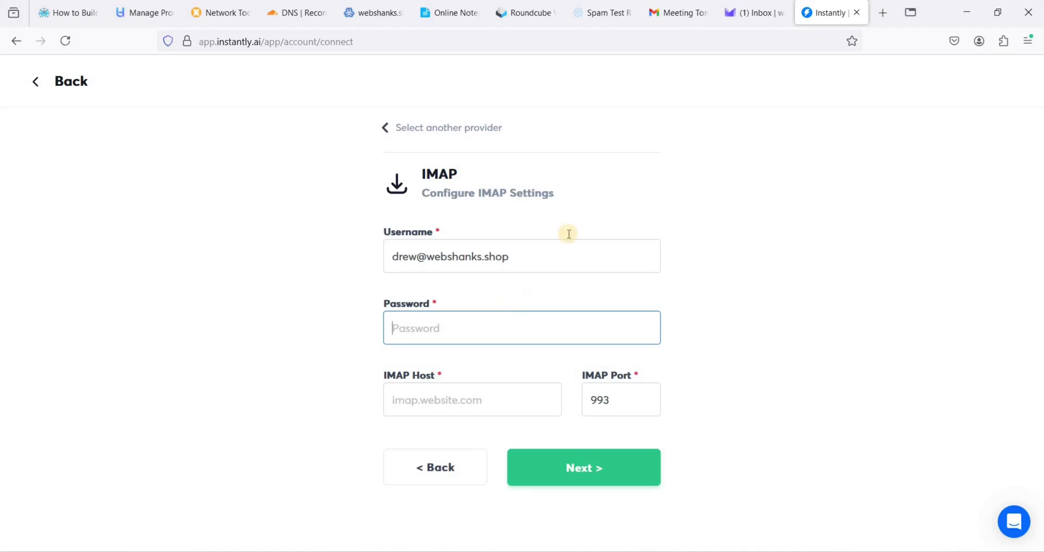
key("ctrl+v")
left_click(482, 393)
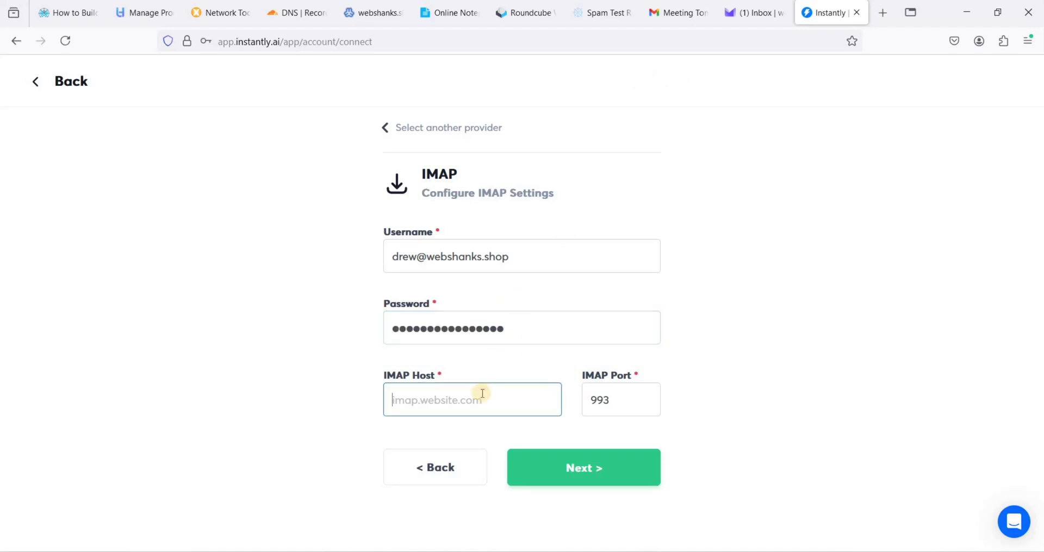
type("n")
key("BackSpace")
type("mail.webshan")
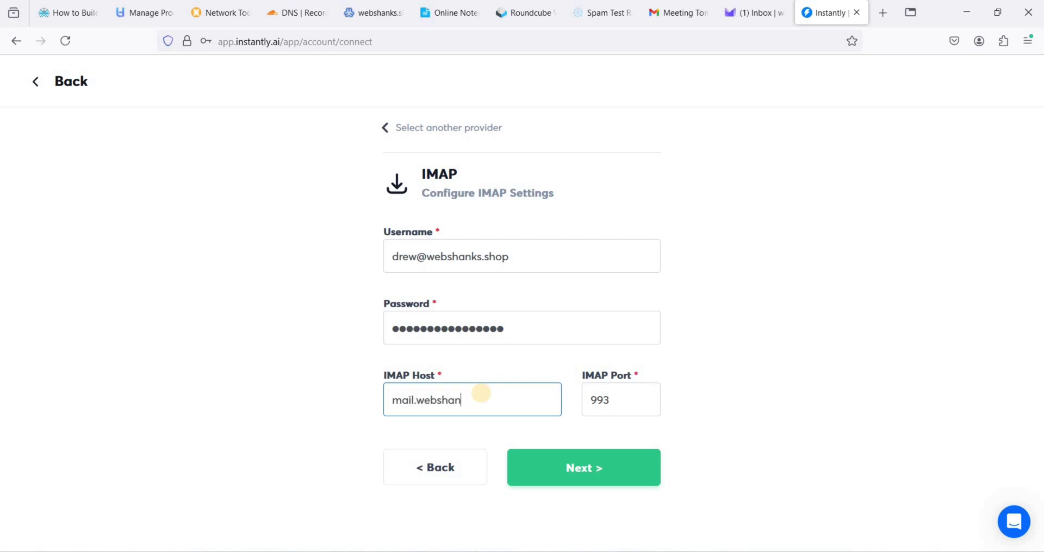
type("ks.shop")
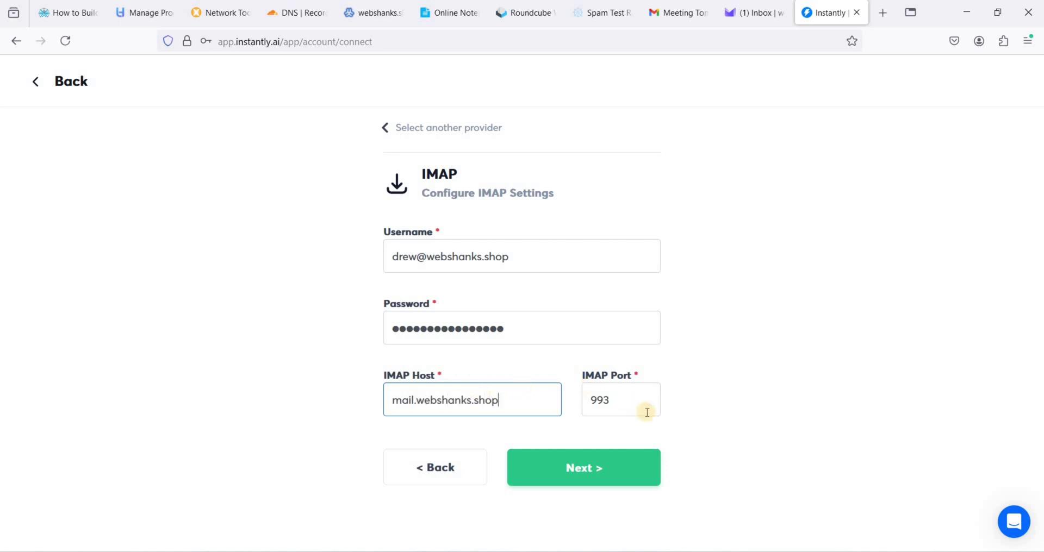
key("Tab")
left_click(377, 14)
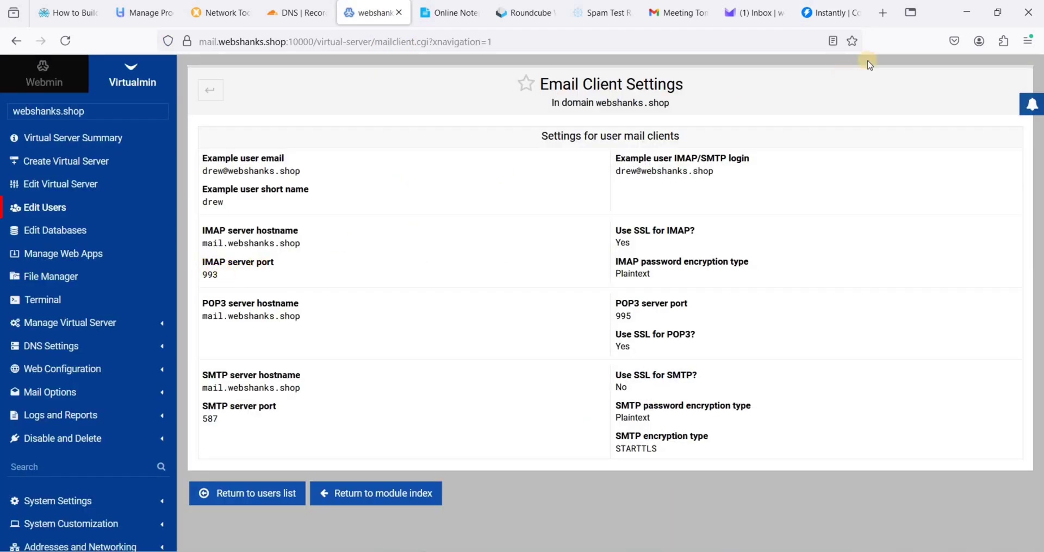
left_click(822, 14)
left_click(568, 469)
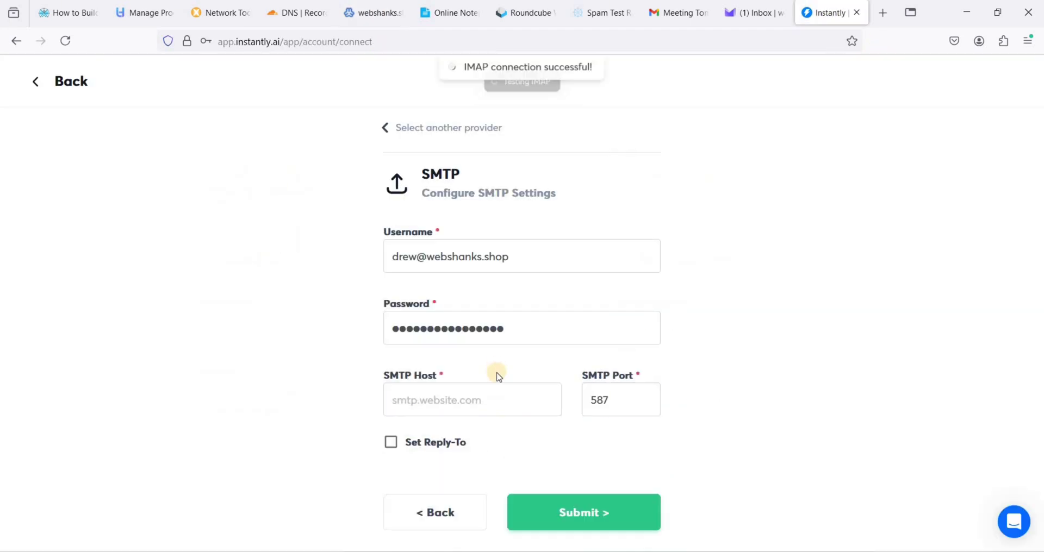
Set the SMTP host mail.webshanks.shop with port 587 and submit, without saving the password in the browser
left_click(429, 401)
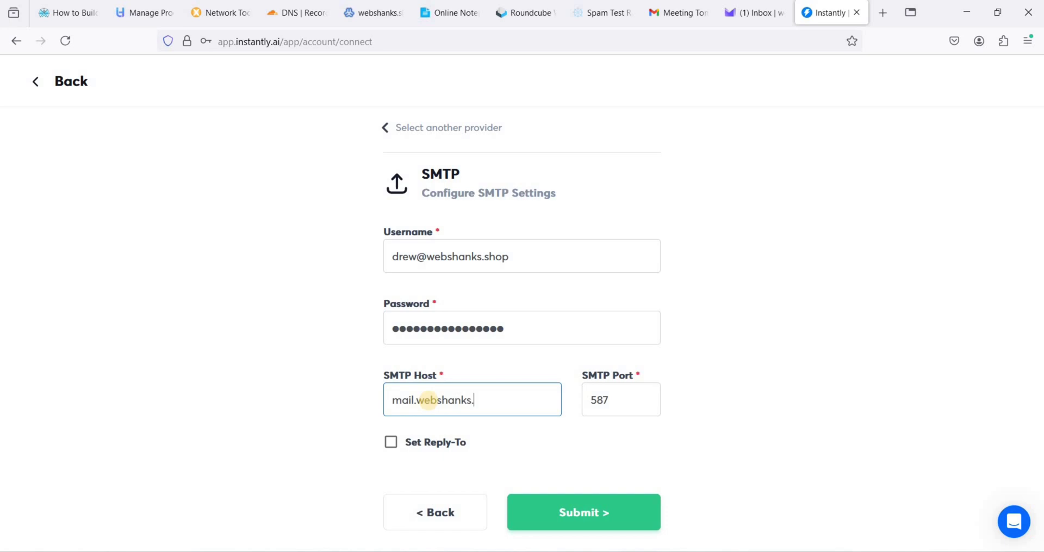
left_click(619, 407)
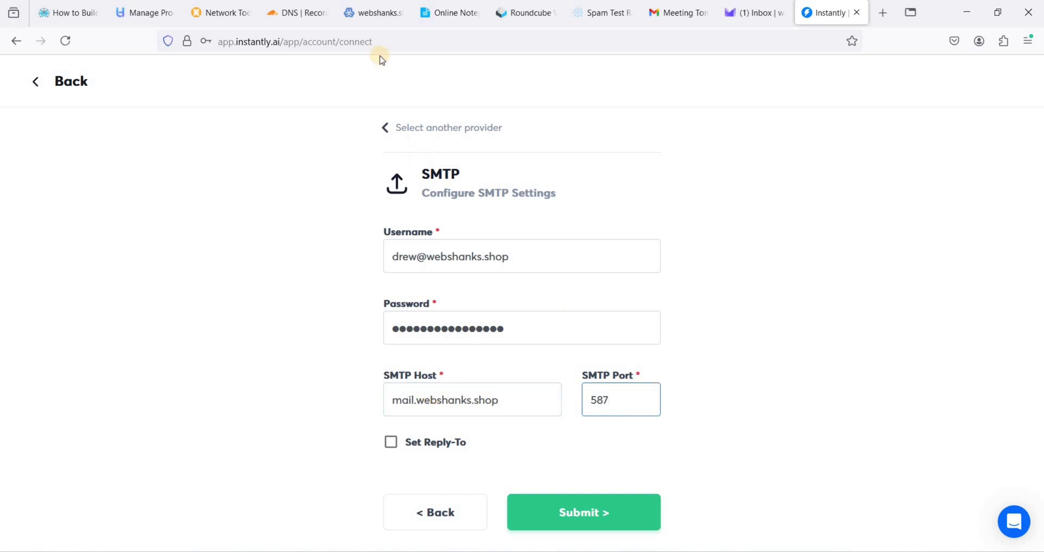
key("ctrl+5")
key("ctrl+9")
left_click(587, 517)
left_click(410, 203)
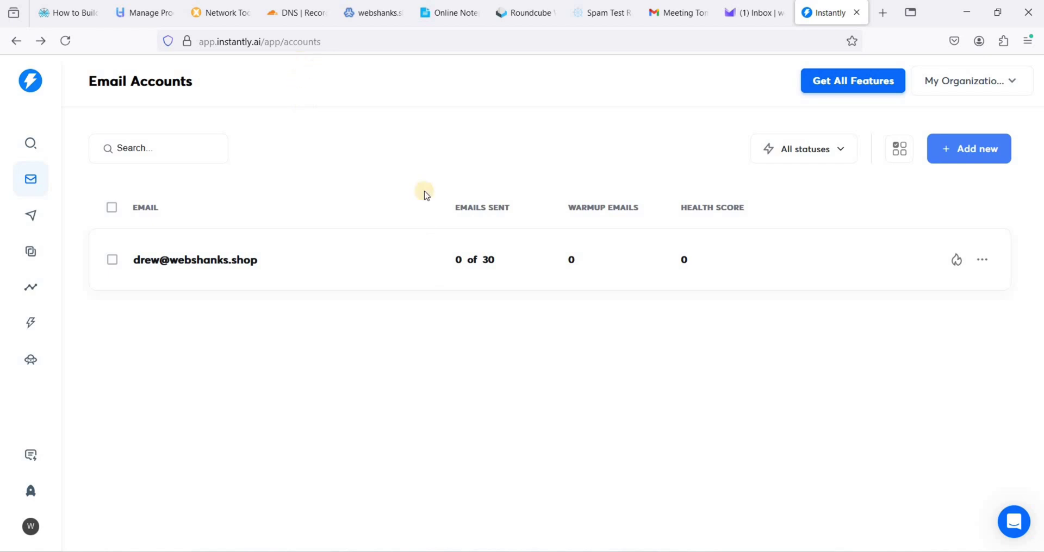